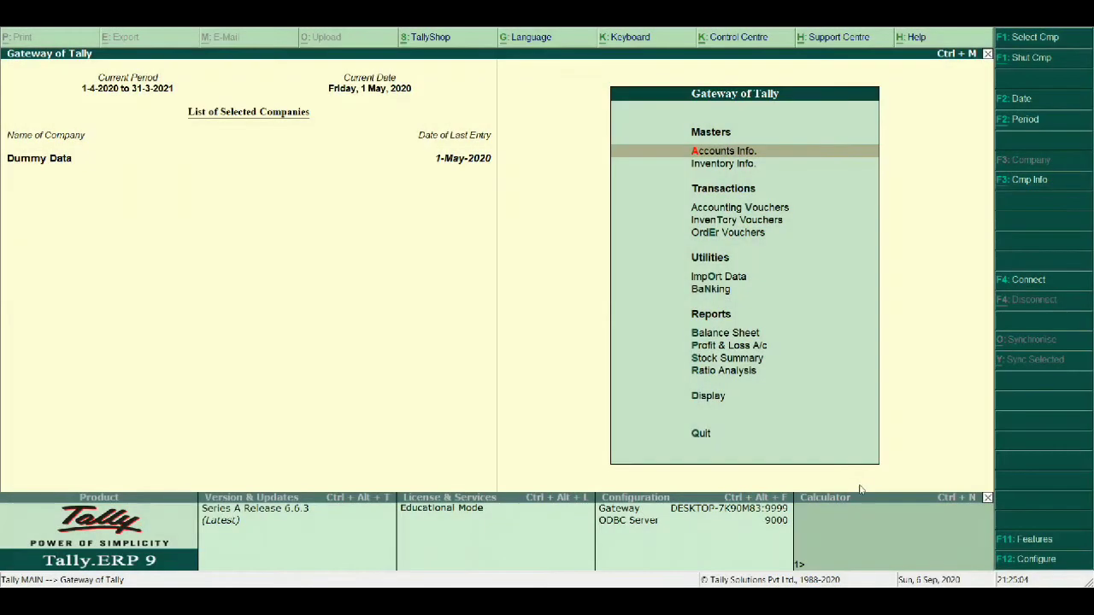
Check in the company's inventory features that purchase and sales order processing, tracking numbers and rejection notes are enabled
{"action": "left_click", "coordinate": [1022, 540]}
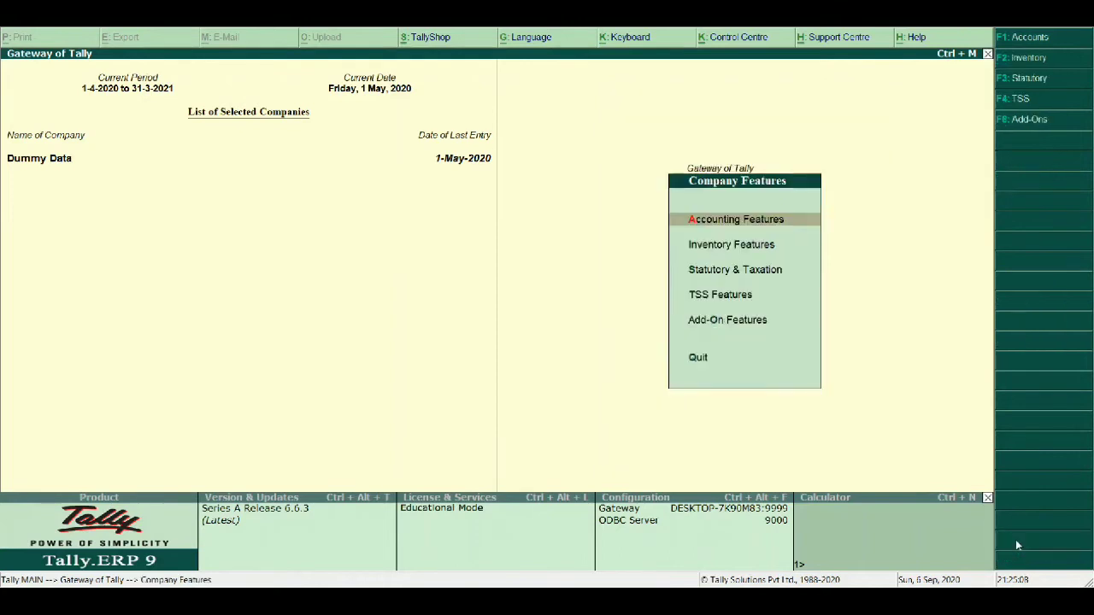
{"action": "left_click", "coordinate": [752, 247]}
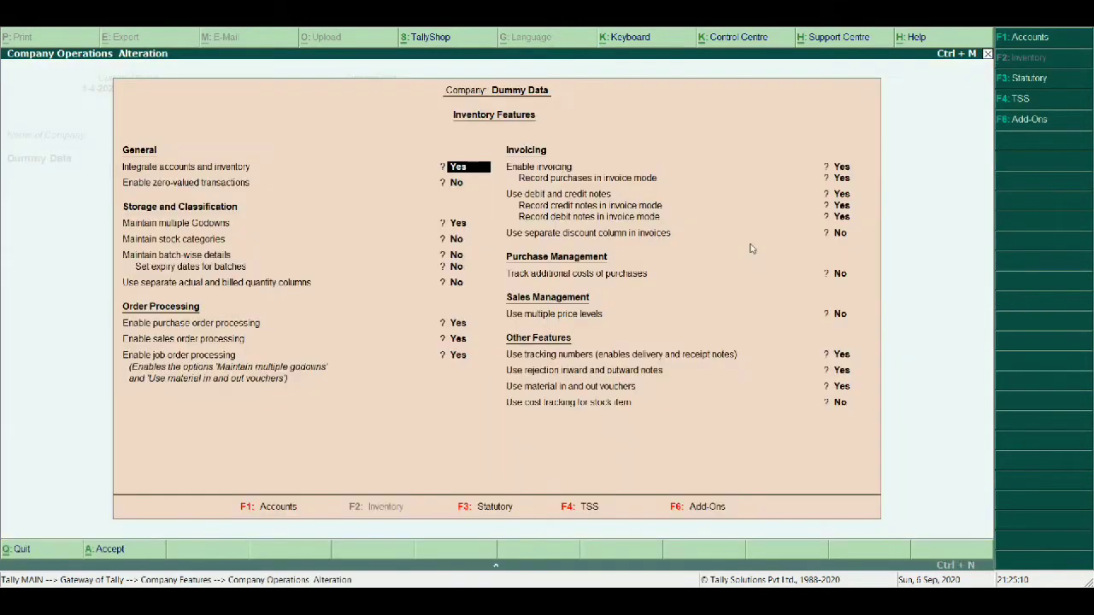
{"action": "left_click", "coordinate": [457, 324]}
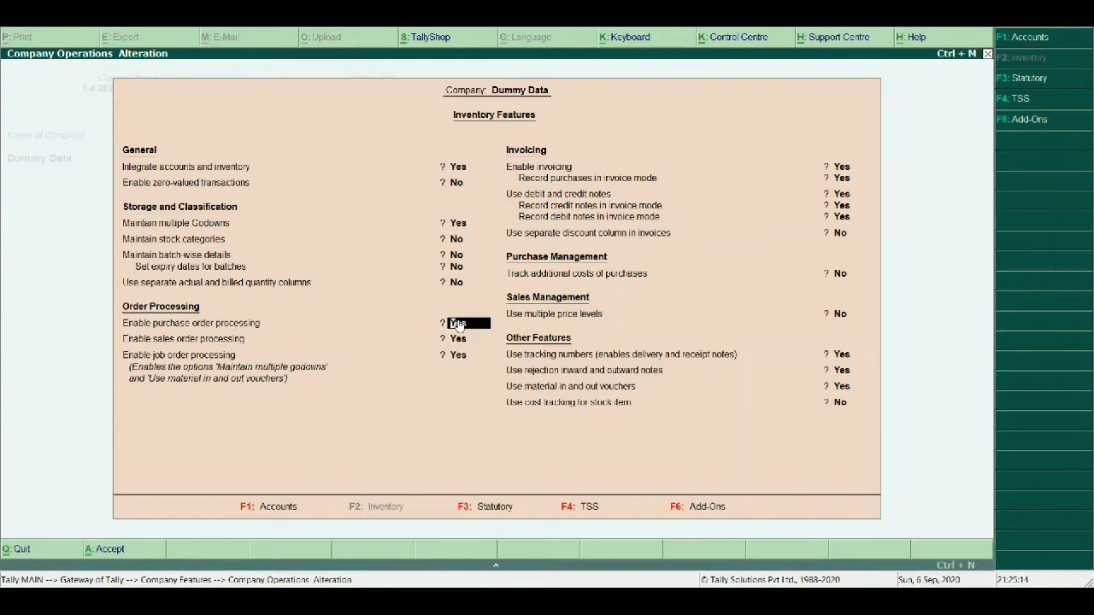
{"action": "key", "text": "Return"}
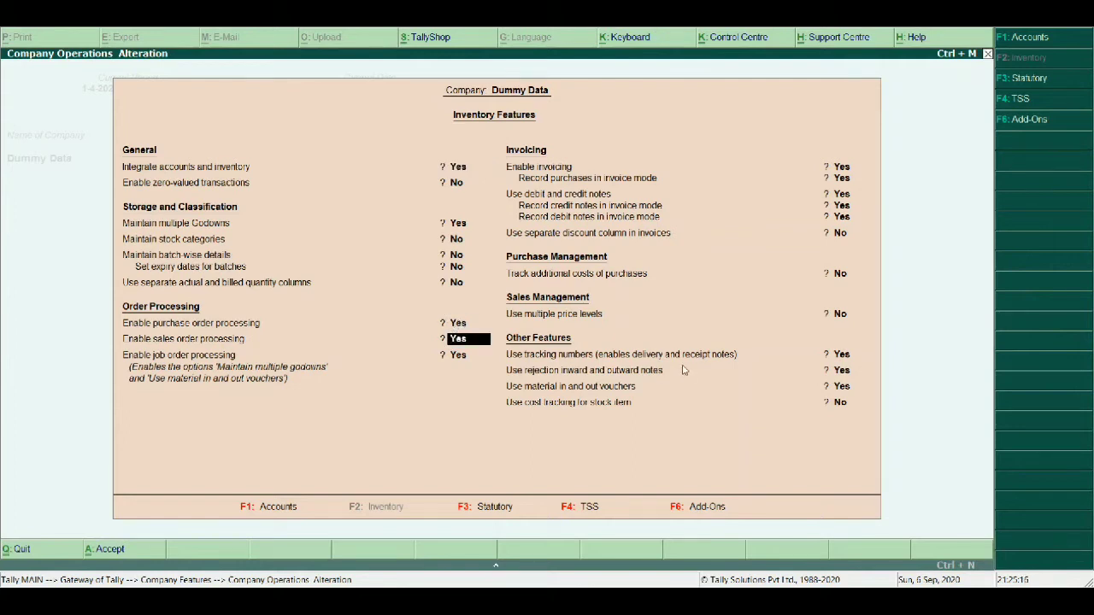
{"action": "left_click", "coordinate": [839, 360]}
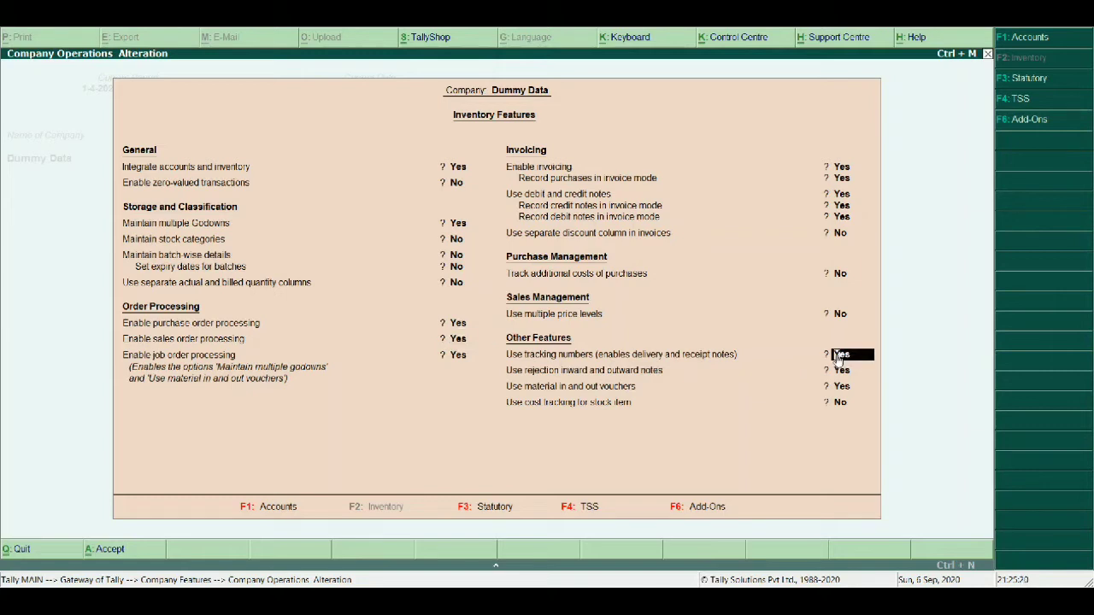
{"action": "key", "text": "Return"}
{"action": "key", "text": "Return"}
{"action": "key", "text": "Return"}
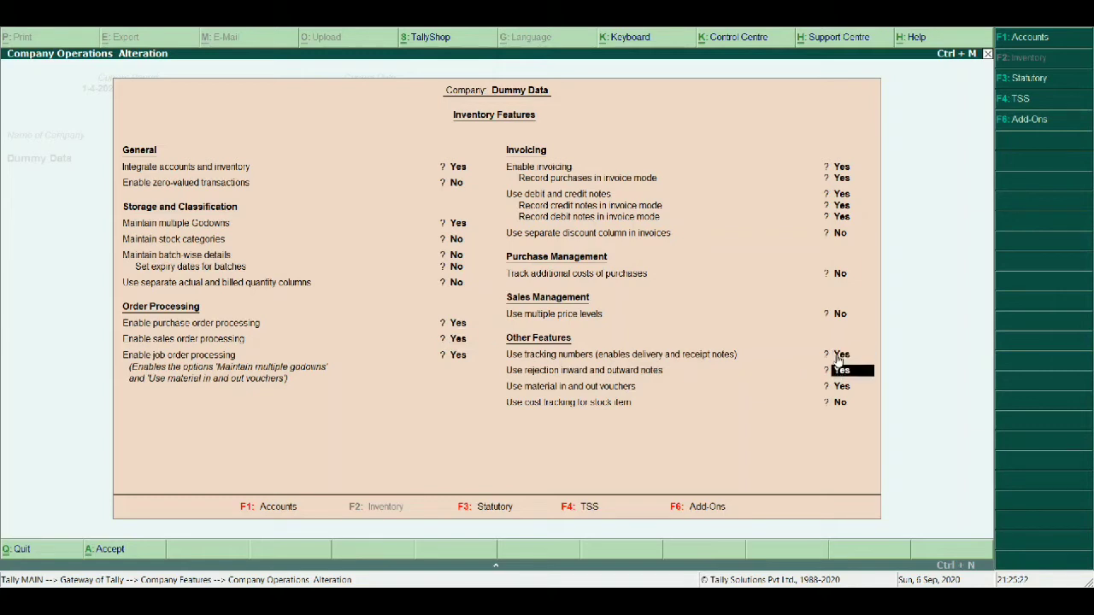
{"action": "key", "text": "Return"}
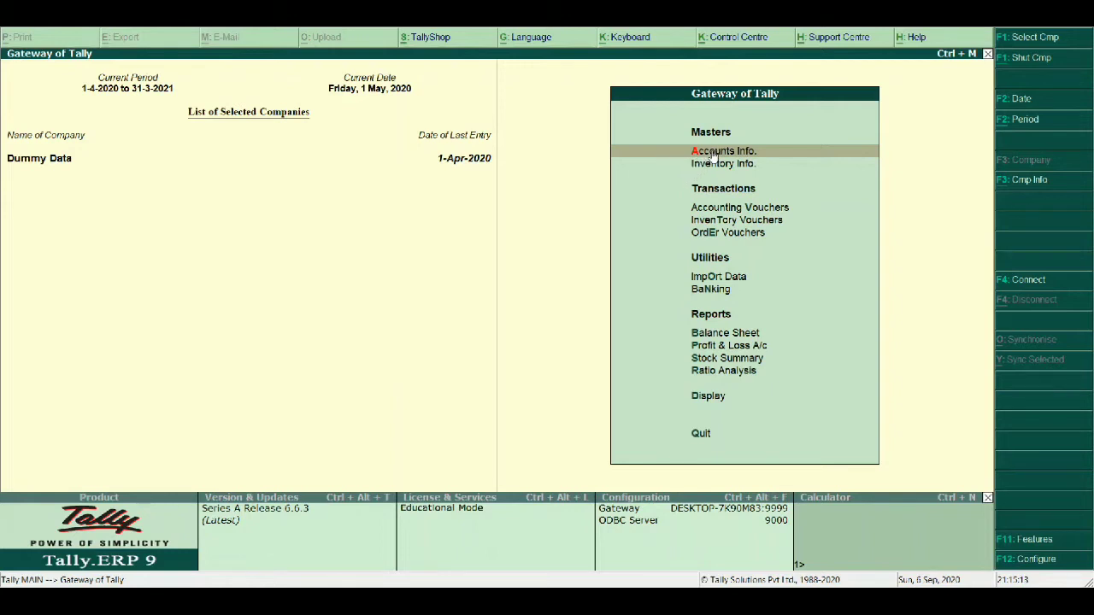
Open the Sales Order voucher type for alteration from the accounts masters
{"action": "left_click", "coordinate": [713, 156]}
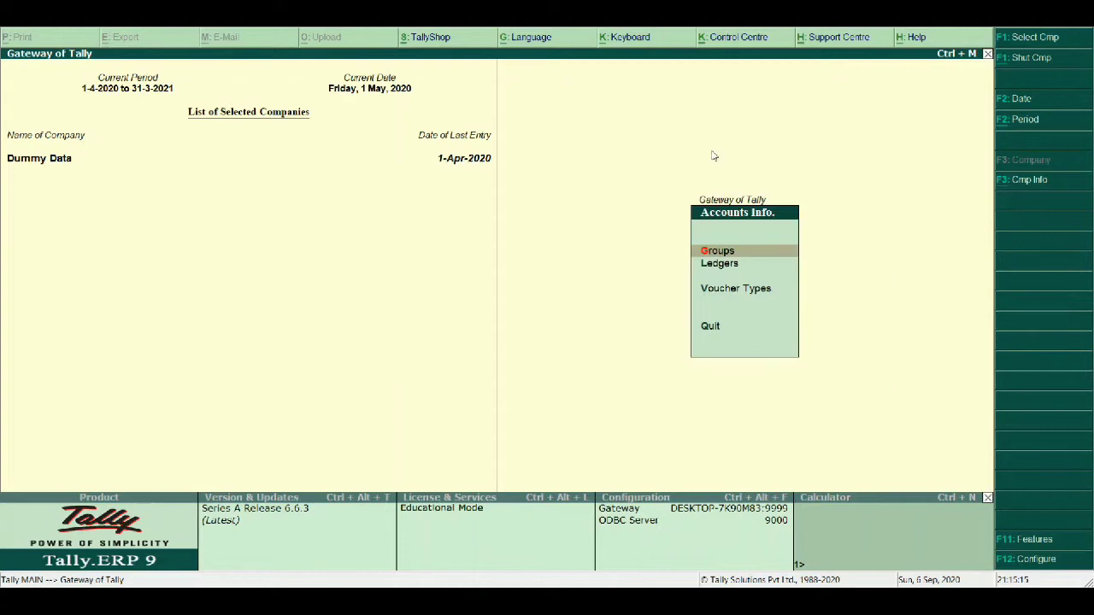
{"action": "key", "text": "Down"}
{"action": "key", "text": "Down"}
{"action": "key", "text": "Return"}
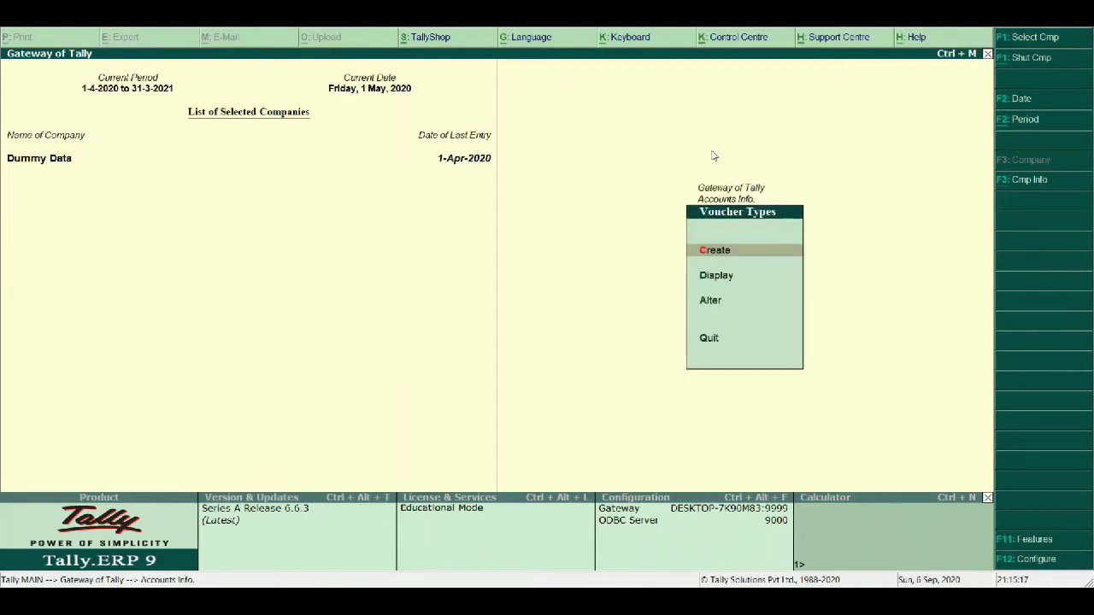
{"action": "key", "text": "Down"}
{"action": "key", "text": "Down"}
{"action": "key", "text": "Return"}
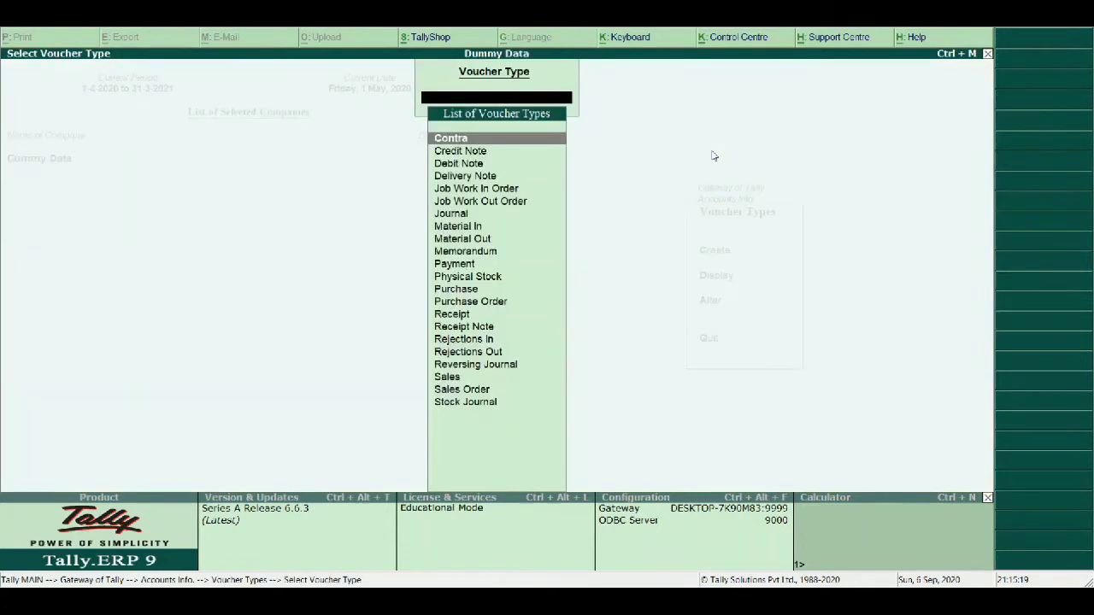
{"action": "type", "text": "SALES"}
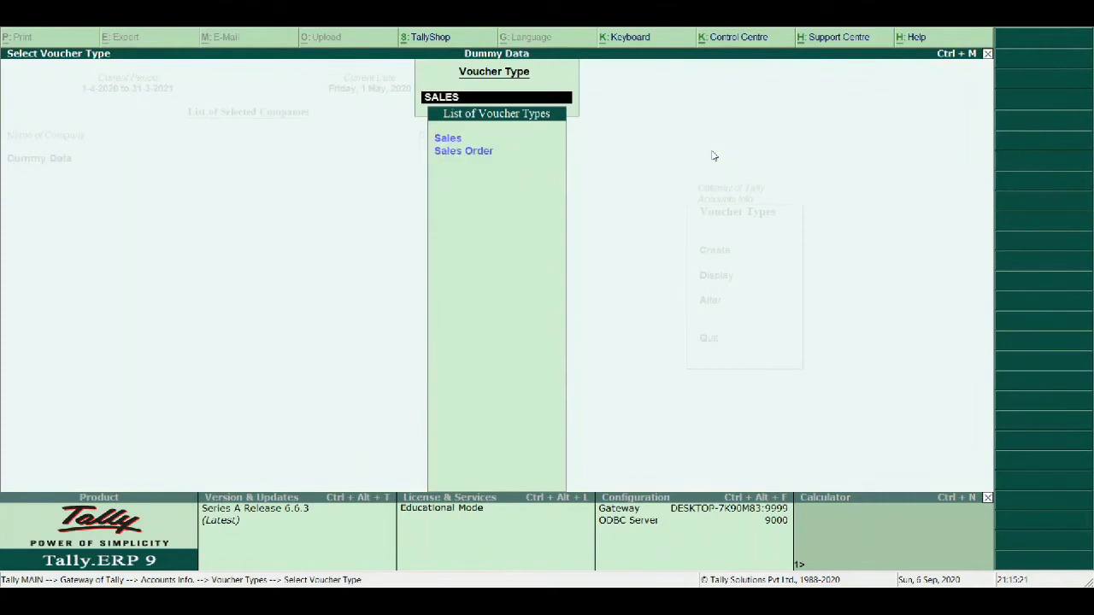
{"action": "key", "text": "Down"}
{"action": "key", "text": "Return"}
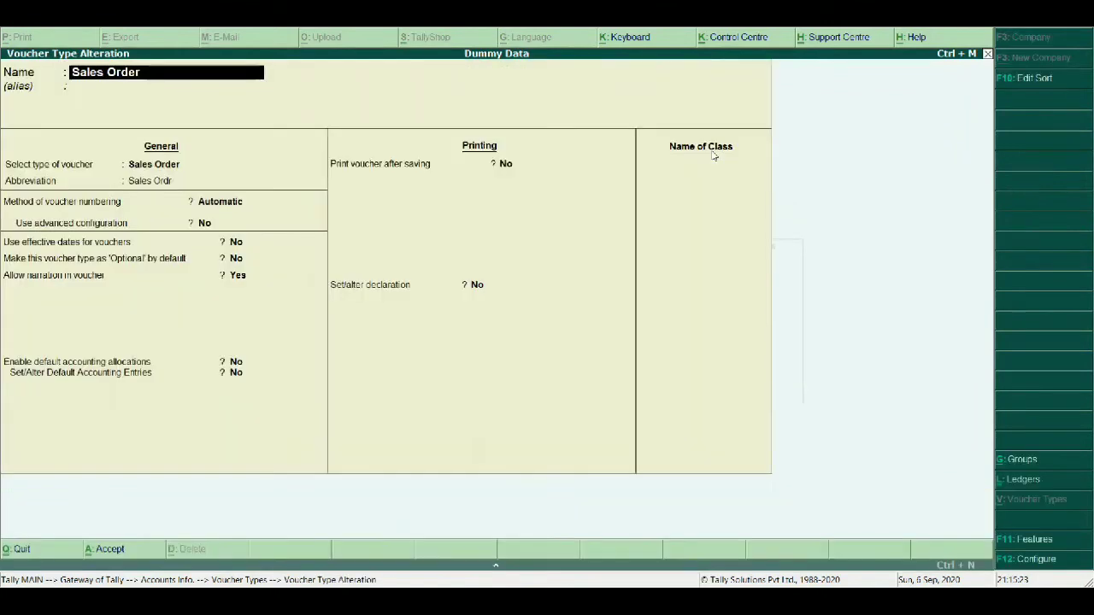
Enable advanced configuration of Sales Order's automatic numbering, starting at 1, width 2, zero prefill and yearly restart from 1-Apr-2020
{"action": "left_click", "coordinate": [221, 204]}
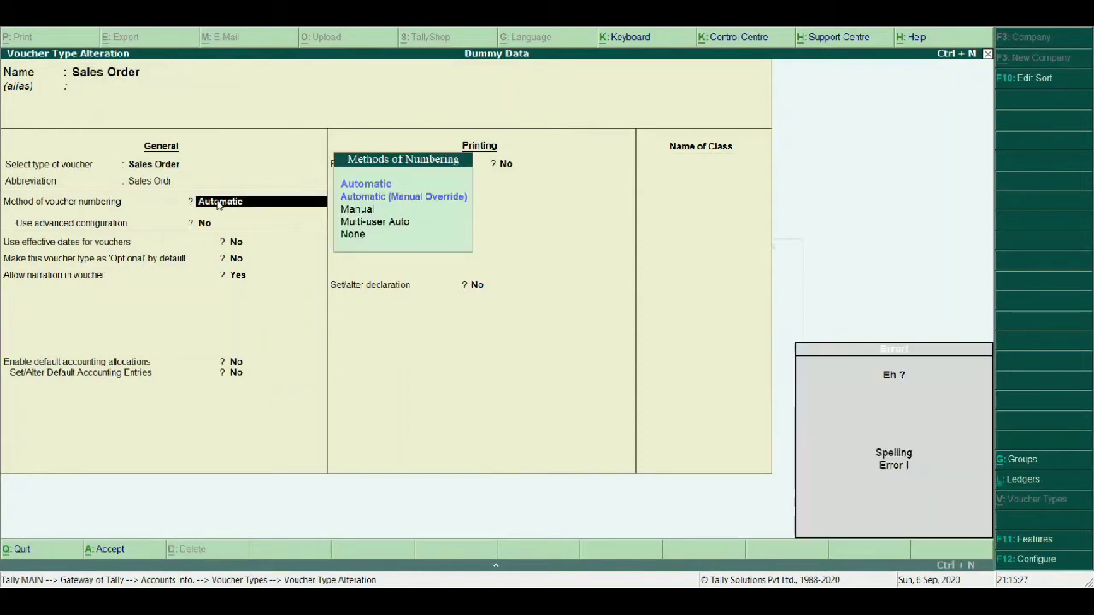
{"action": "key", "text": "Return"}
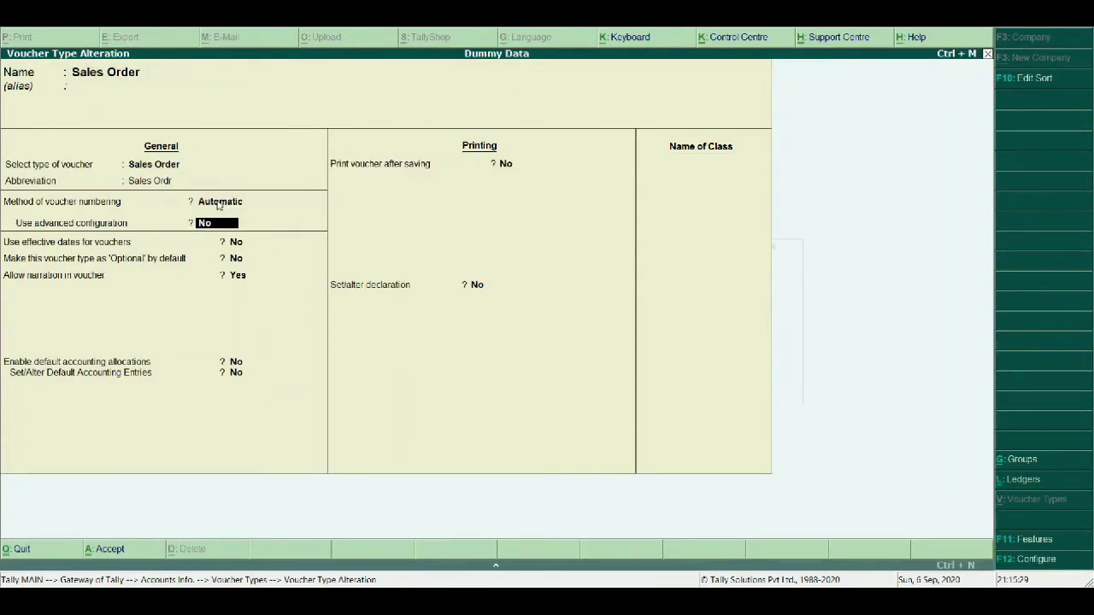
{"action": "key", "text": "y"}
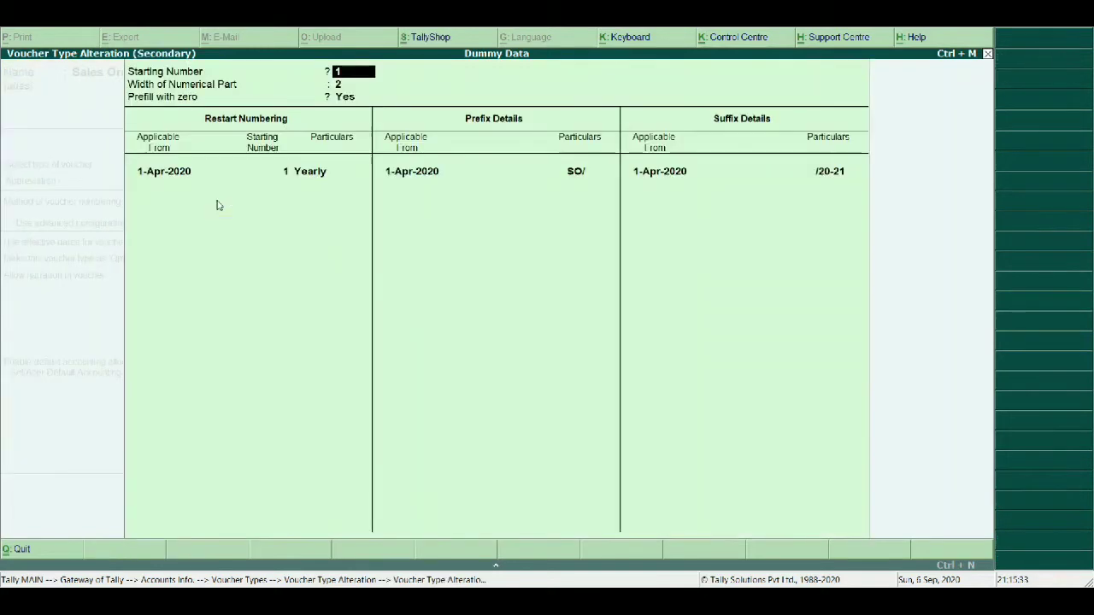
{"action": "key", "text": "Return"}
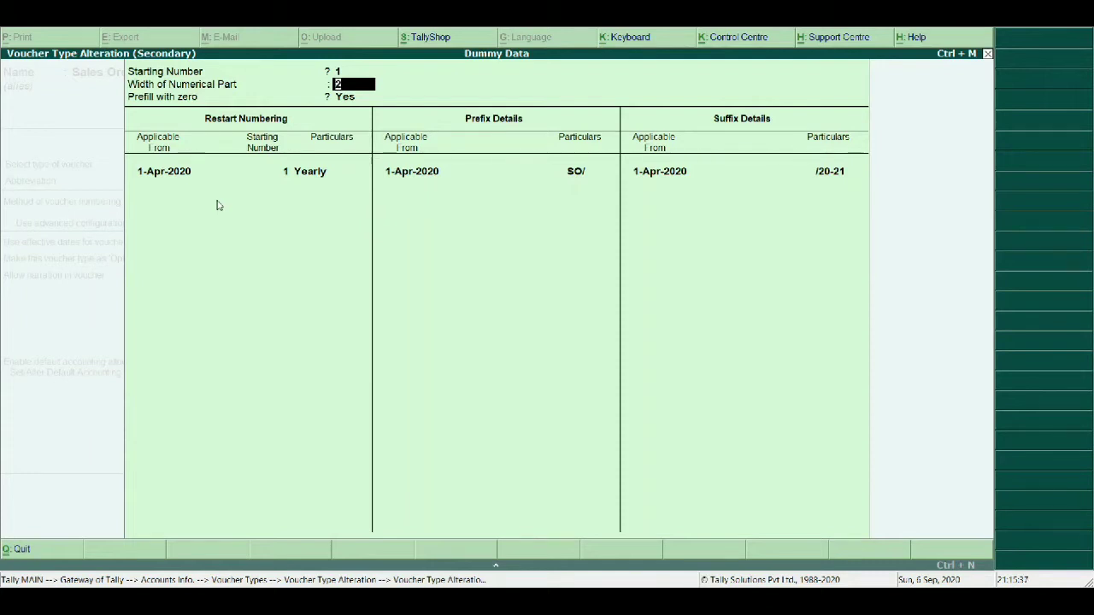
{"action": "key", "text": "Return"}
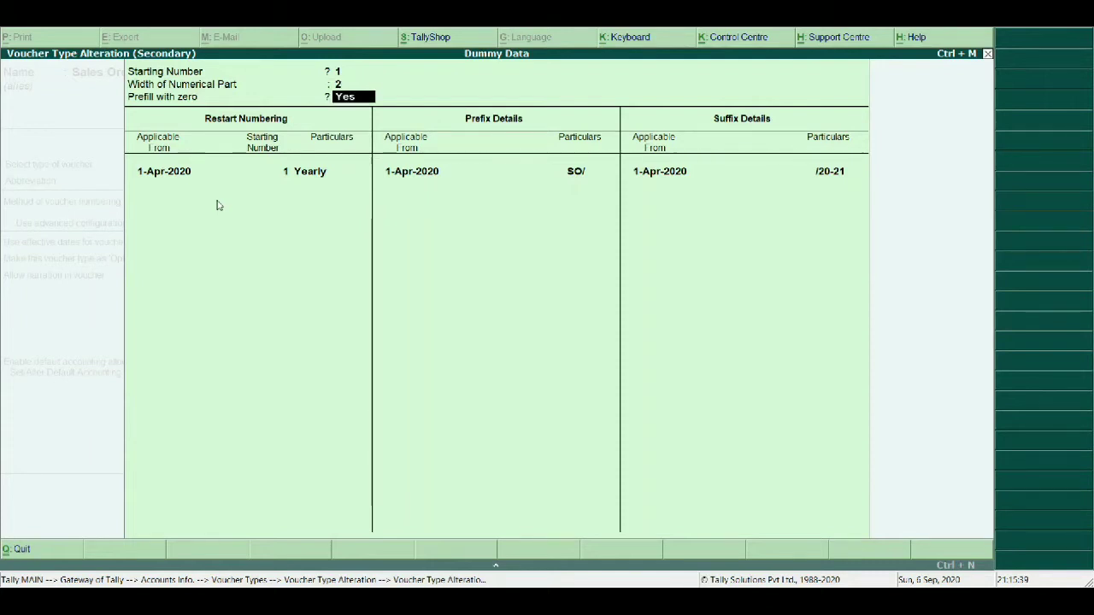
{"action": "key", "text": "Return"}
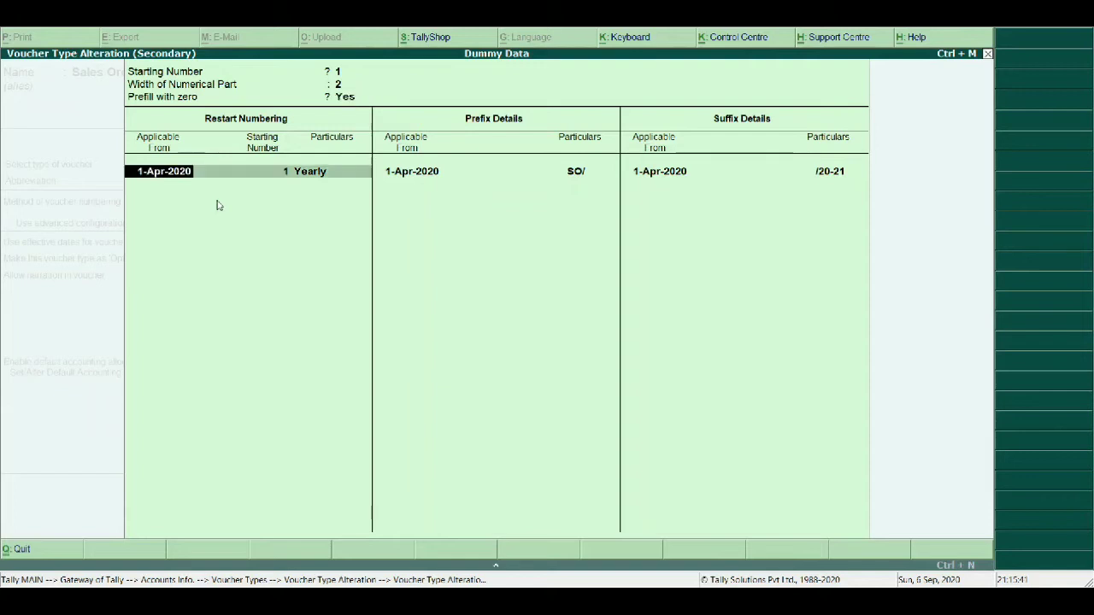
{"action": "key", "text": "Return"}
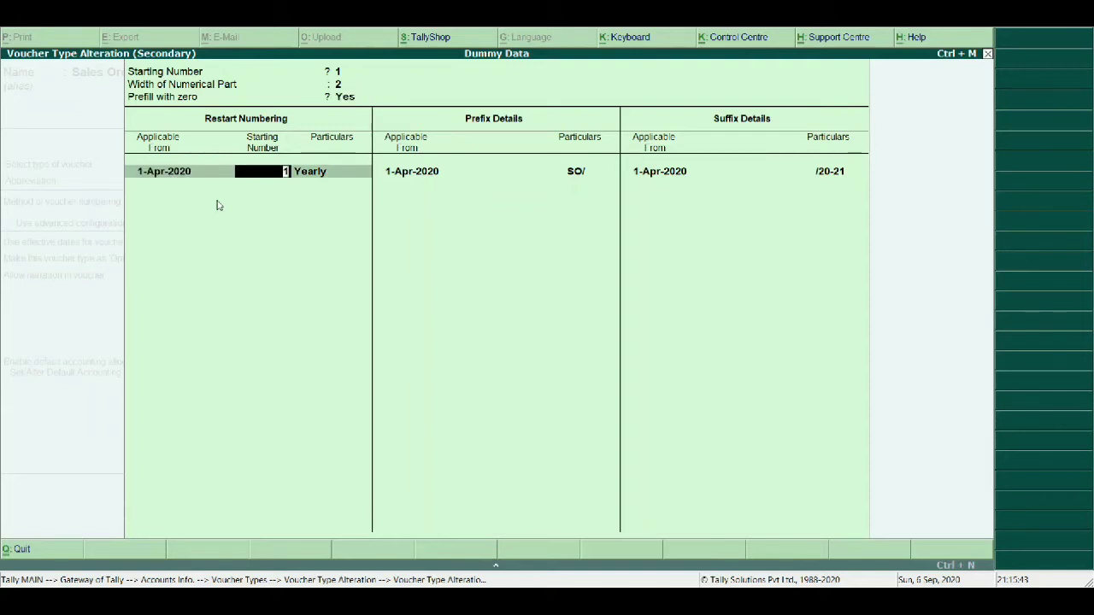
{"action": "key", "text": "Return"}
{"action": "key", "text": "Return"}
{"action": "key", "text": "Return"}
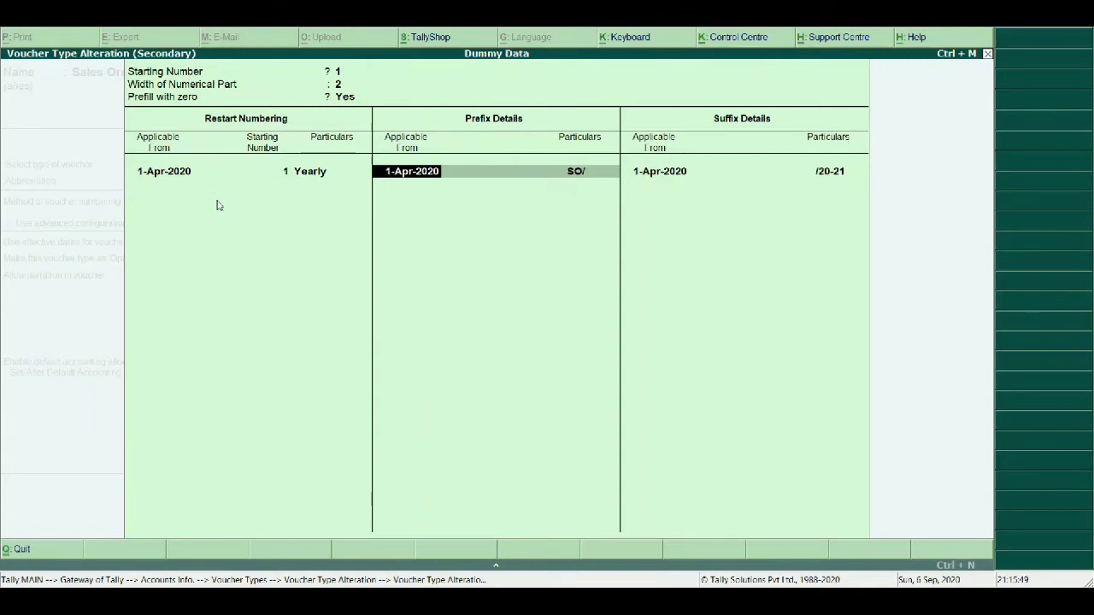
Accept the Sales Order numbering prefix SO/ and suffix /20-21 from 1-Apr-2020 and save the voucher type
{"action": "key", "text": "Return"}
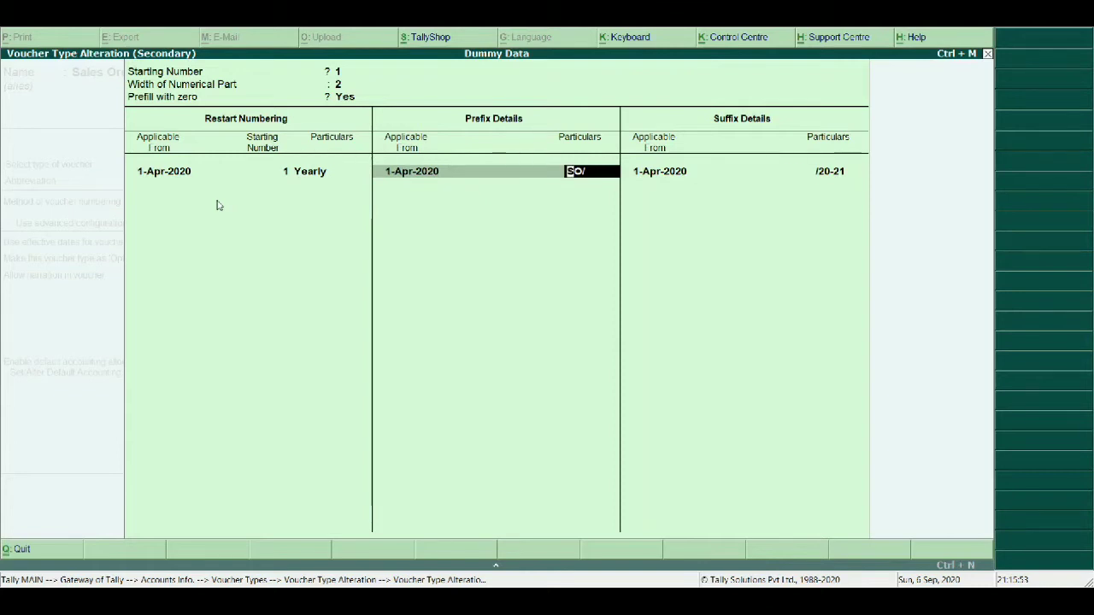
{"action": "key", "text": "Return"}
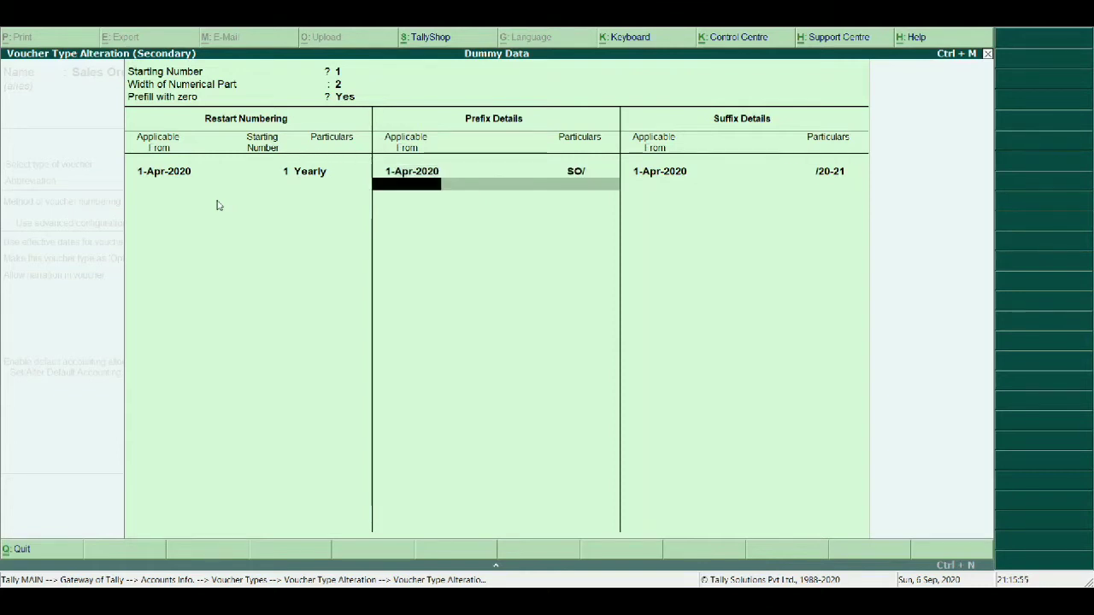
{"action": "key", "text": "Return"}
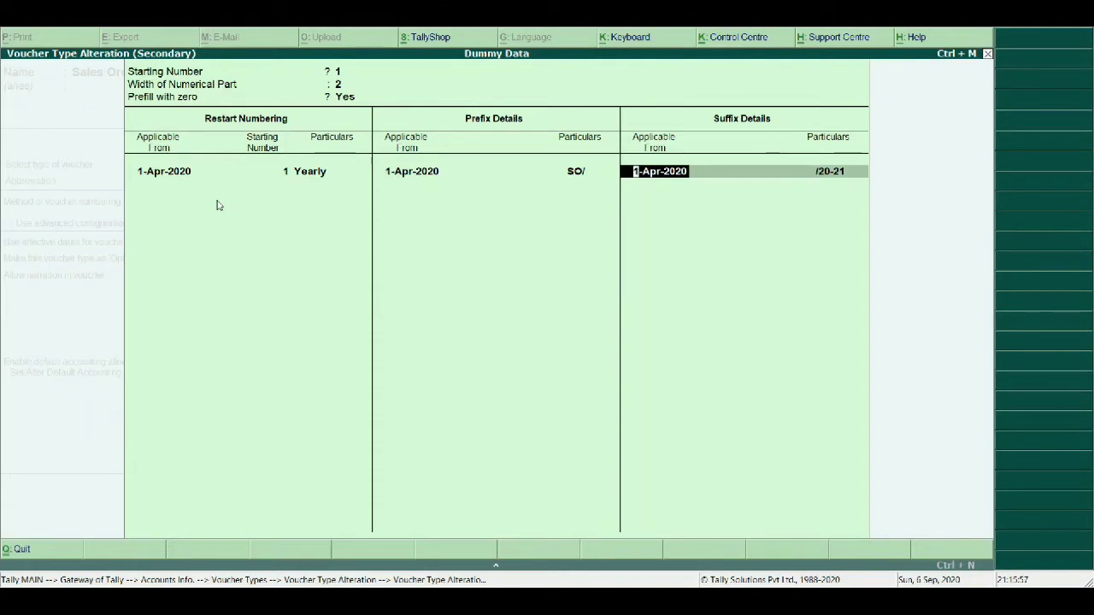
{"action": "key", "text": "Return"}
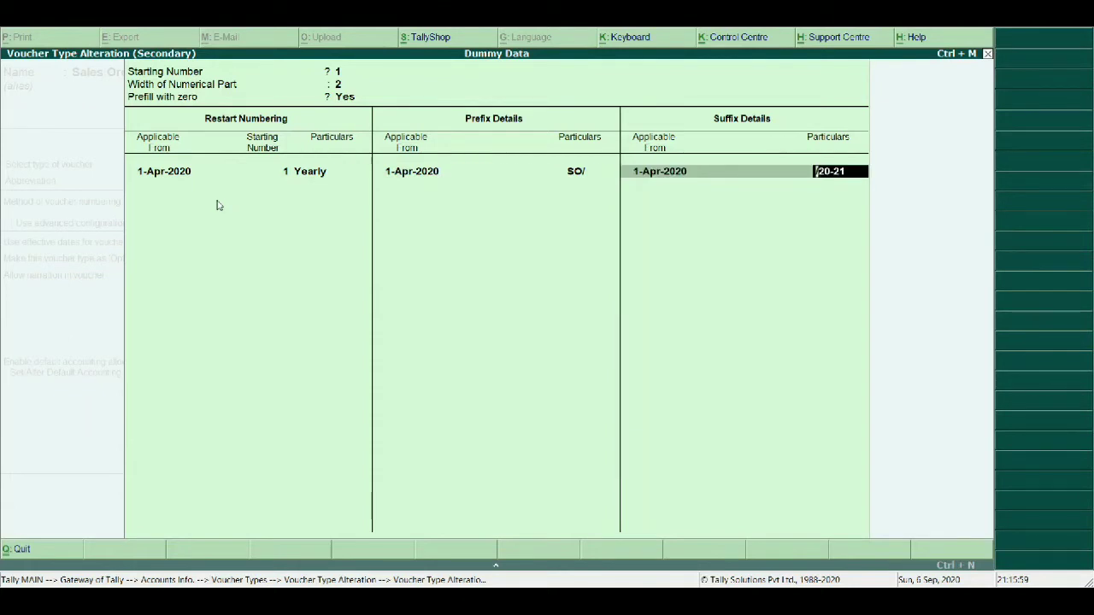
{"action": "key", "text": "Return"}
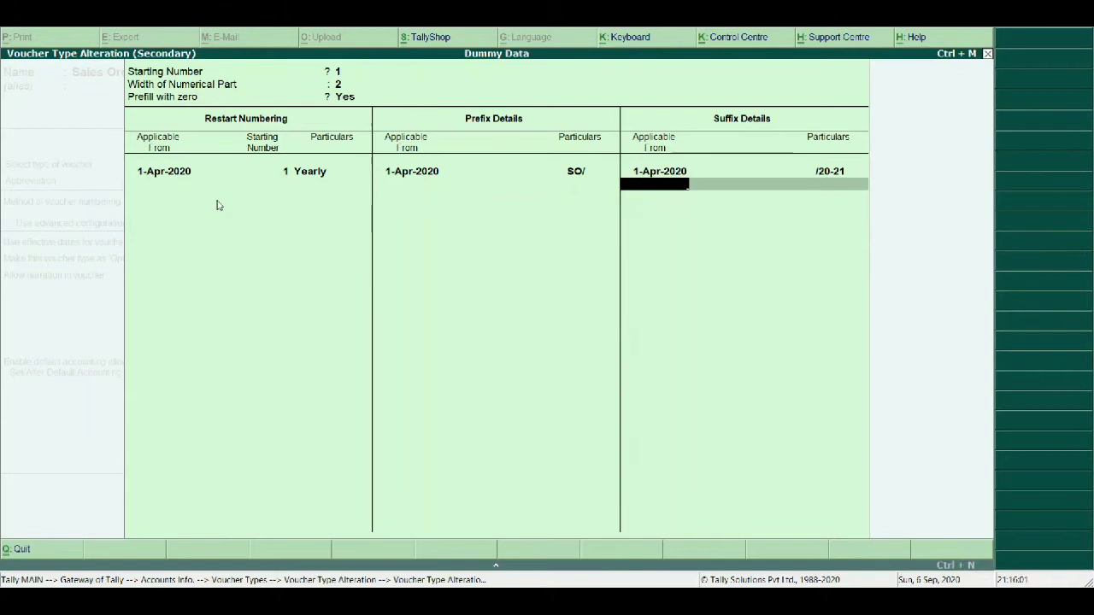
{"action": "key", "text": "Return"}
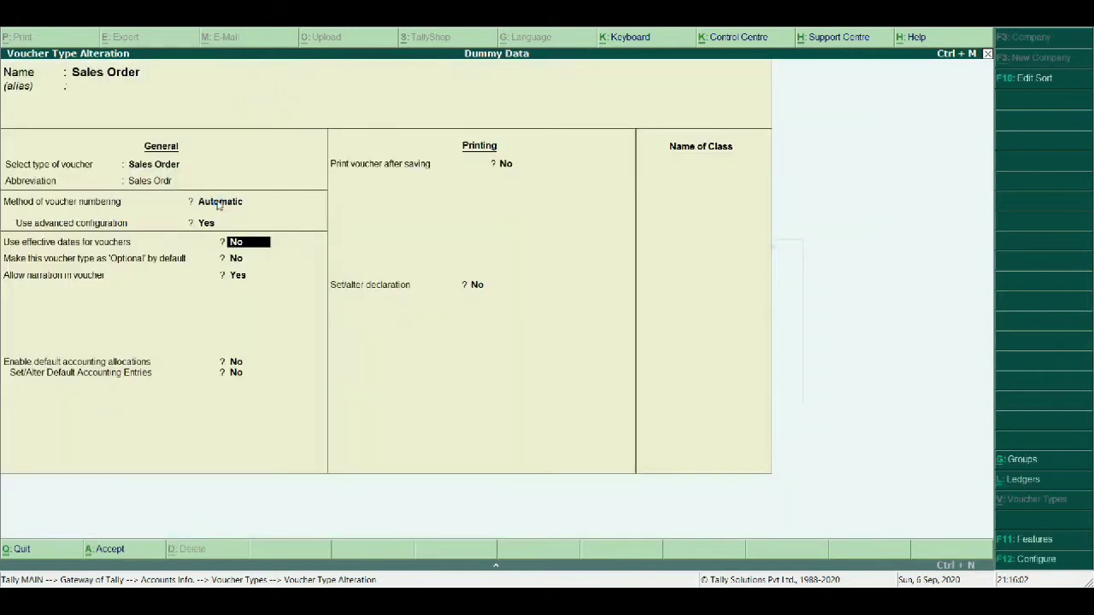
{"action": "key", "text": "ctrl+a"}
Open the Delivery Note voucher type for alteration and turn on advanced configuration of its automatic numbering
{"action": "type", "text": "DELIVE"}
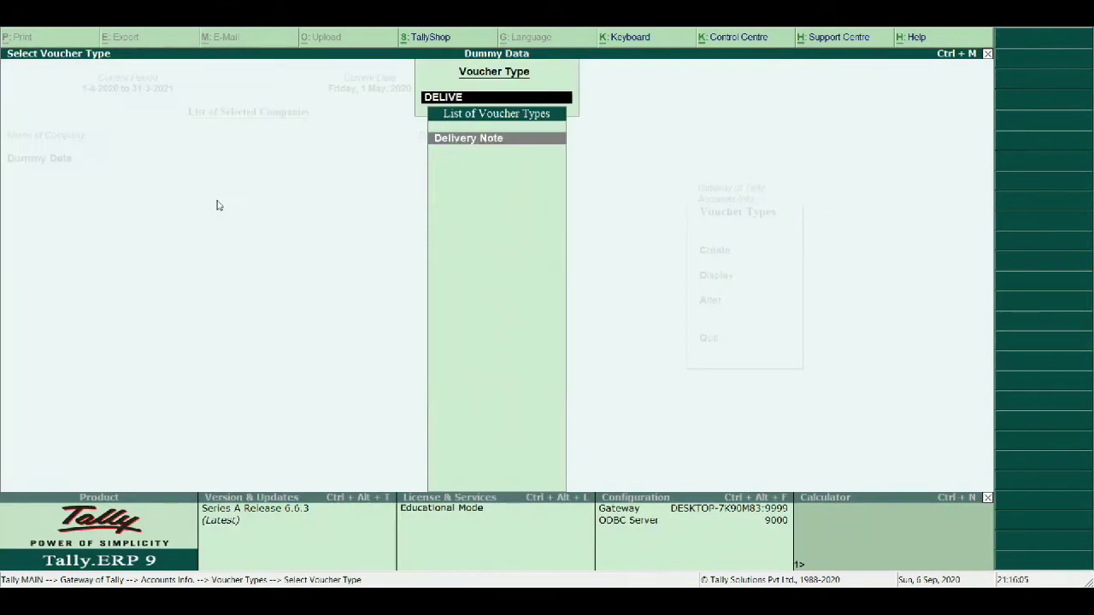
{"action": "key", "text": "Return"}
{"action": "key", "text": "y"}
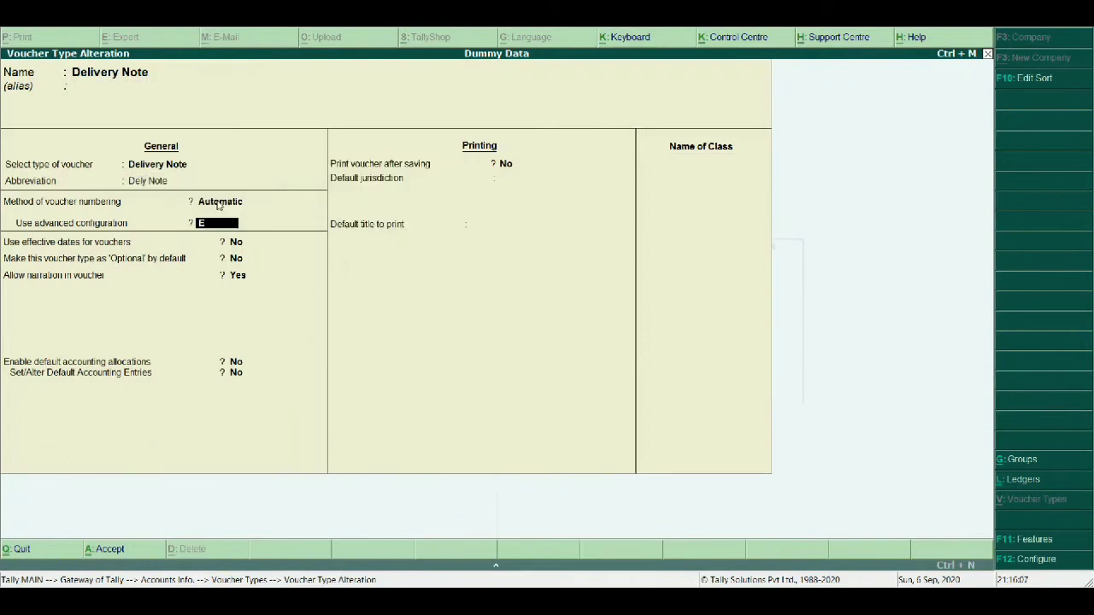
Accept Delivery Note numbering with width 2, zero prefill, yearly restart, prefix DLVRY/ and suffix /20-21, and save the voucher type
{"action": "key", "text": "Return"}
{"action": "key", "text": "Return"}
{"action": "key", "text": "Return"}
{"action": "key", "text": "Return"}
{"action": "key", "text": "Return"}
{"action": "key", "text": "Return"}
{"action": "key", "text": "Return"}
{"action": "key", "text": "Return"}
{"action": "key", "text": "Return"}
{"action": "key", "text": "Return"}
{"action": "key", "text": "Return"}
{"action": "key", "text": "Return"}
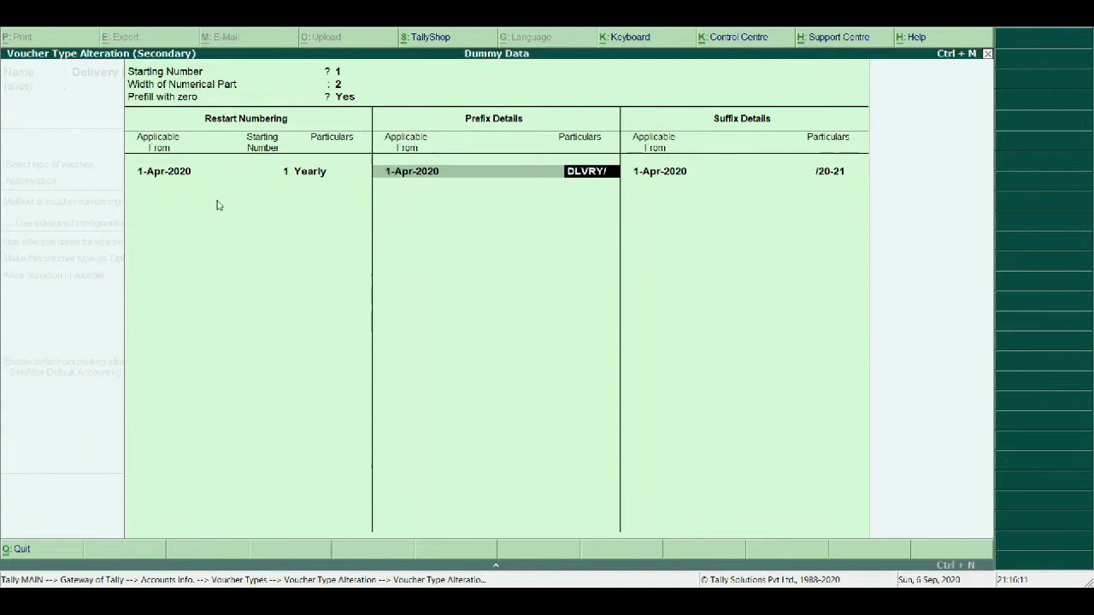
{"action": "key", "text": "Return"}
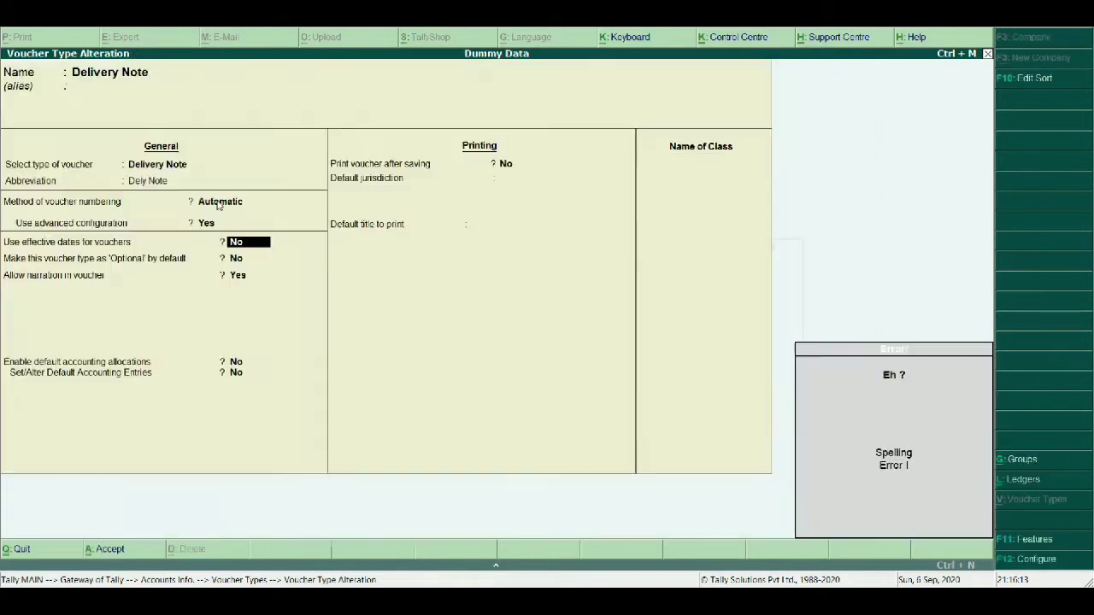
{"action": "key", "text": "ctrl+a"}
Leave the voucher type masters and open a new sales order voucher from the Gateway of Tally
{"action": "key", "text": "Escape"}
{"action": "key", "text": "Escape"}
{"action": "key", "text": "Escape"}
{"action": "key", "text": "Escape"}
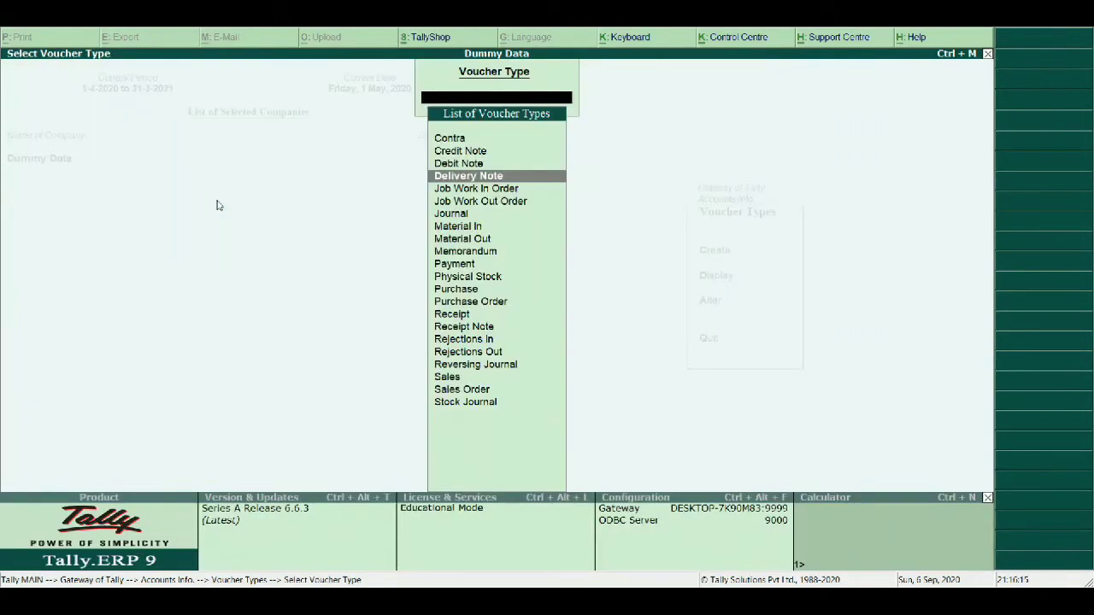
{"action": "key", "text": "Down"}
{"action": "key", "text": "Down"}
{"action": "key", "text": "Down"}
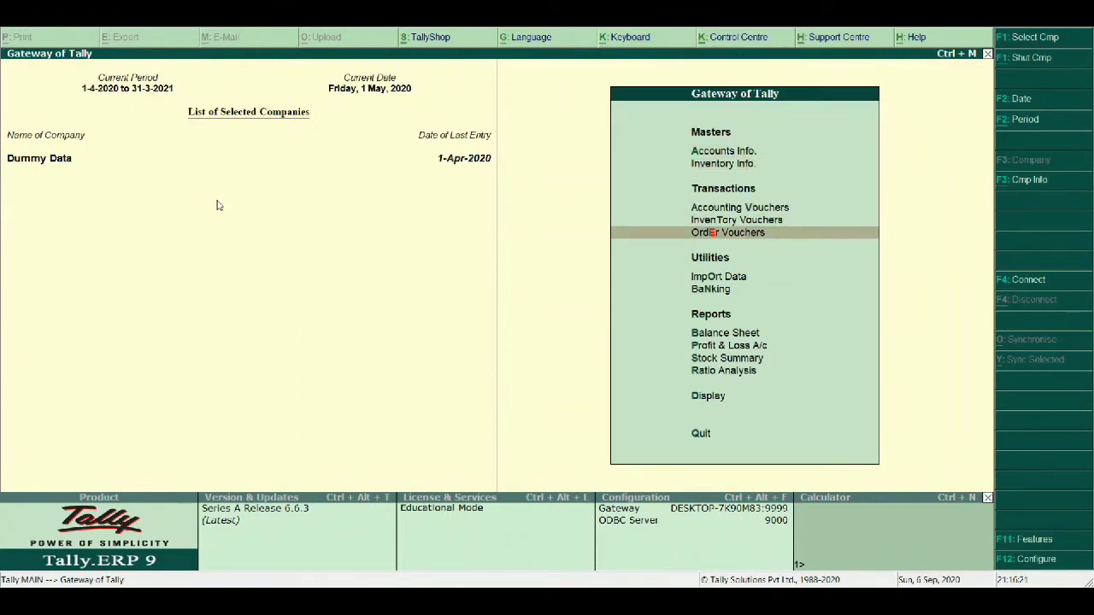
{"action": "left_click", "coordinate": [713, 233]}
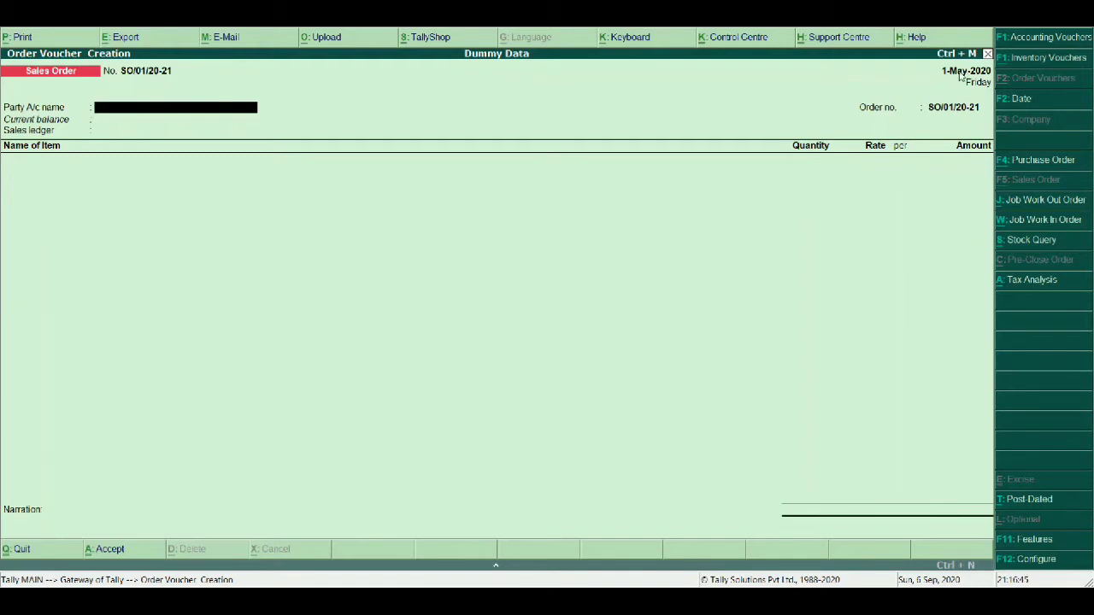
Choose Party 1 as the sales order's party account and accept it as the despatch recipient
{"action": "key", "text": "Return"}
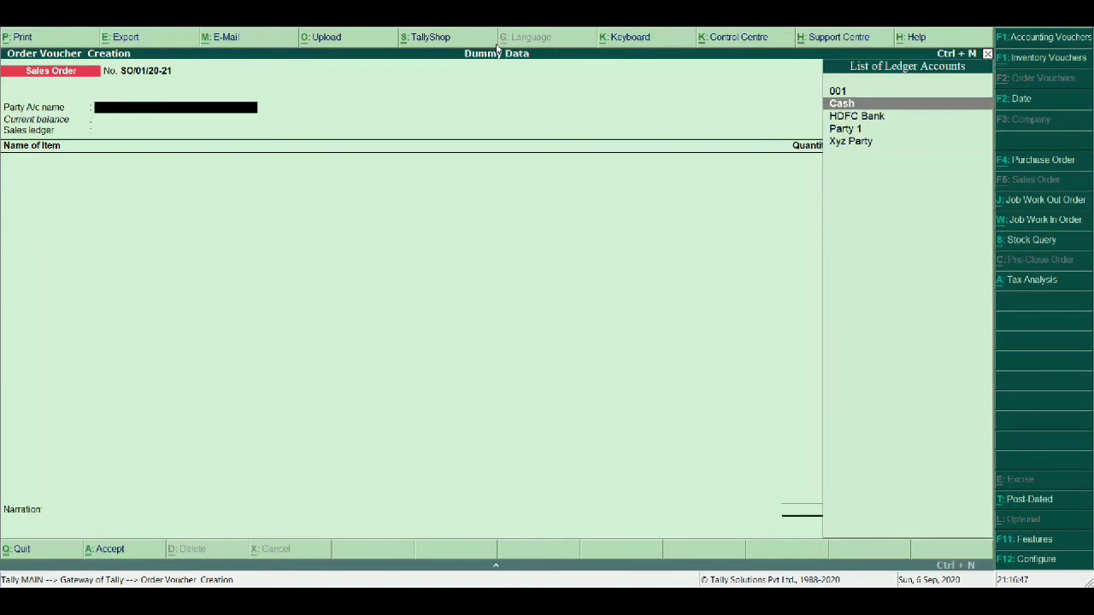
{"action": "key", "text": "Down"}
{"action": "key", "text": "Down"}
{"action": "key", "text": "Return"}
{"action": "key", "text": "Return"}
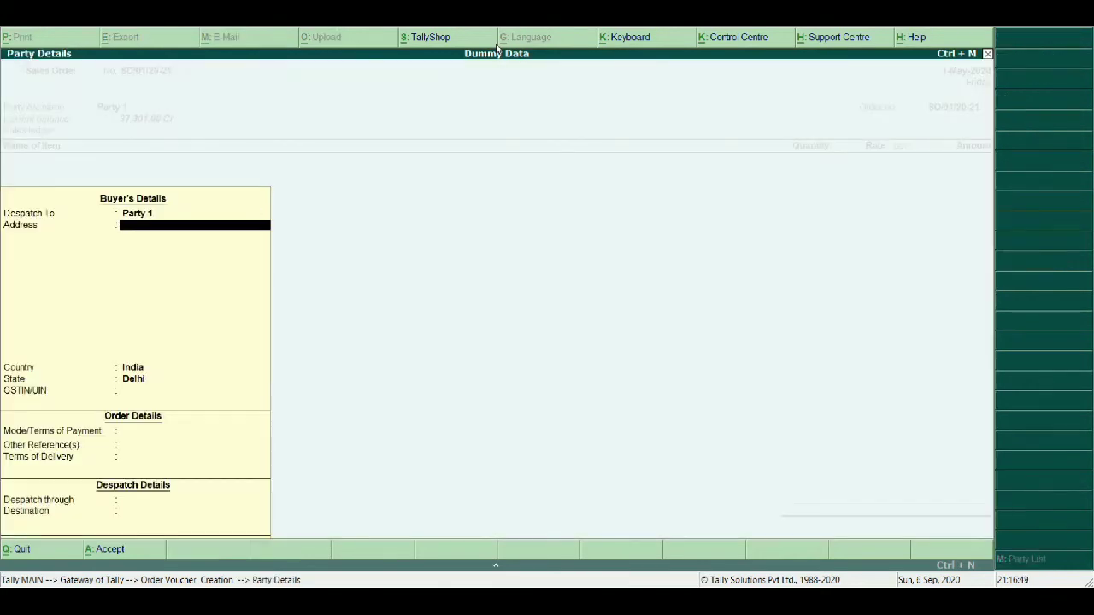
Accept the party details and order number, and set Sales Account as the sales ledger of the order
{"action": "key", "text": "ctrl+a"}
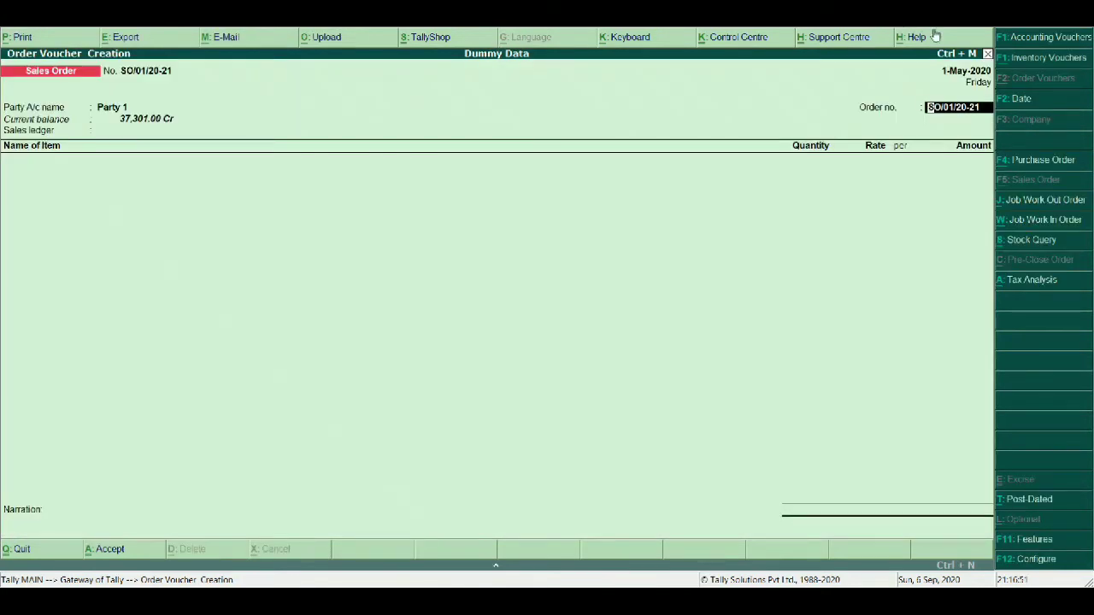
{"action": "key", "text": "Return"}
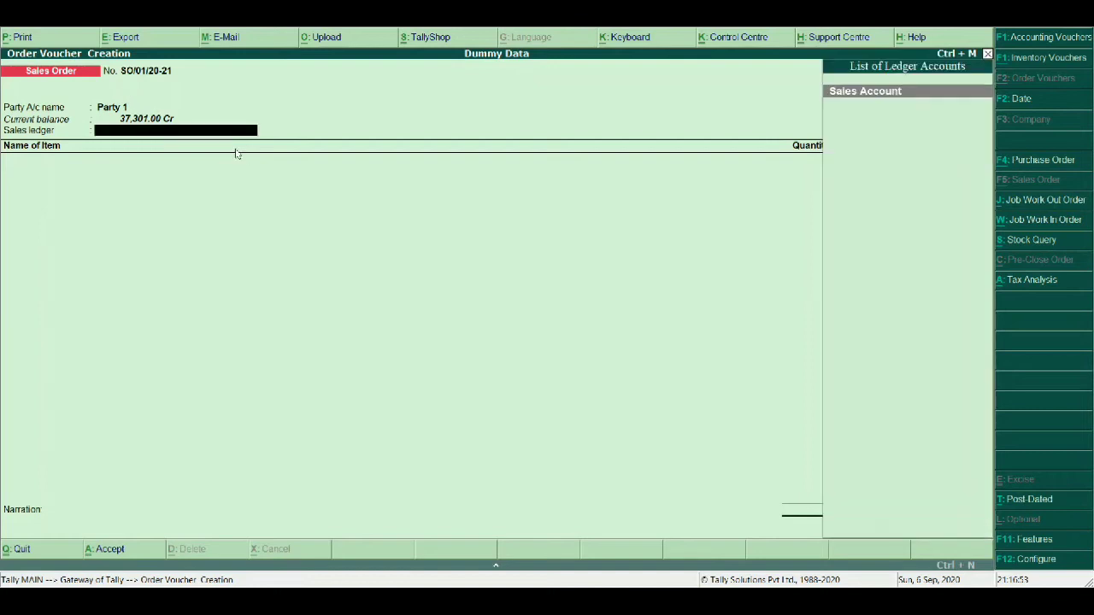
{"action": "key", "text": "Return"}
Add Item 1 as the first stock item of the sales order
{"action": "key", "text": "Down"}
{"action": "key", "text": "Down"}
{"action": "key", "text": "Down"}
{"action": "key", "text": "Down"}
{"action": "key", "text": "Down"}
{"action": "key", "text": "Return"}
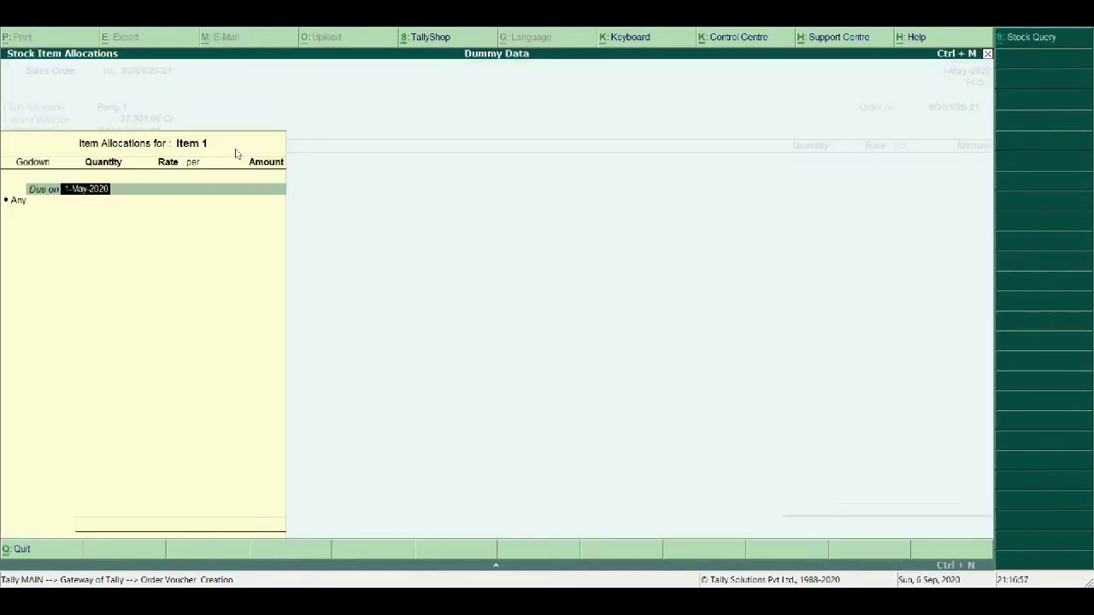
Set the due date of Item 1 to 31-May-2020
{"action": "type", "text": "3"}
{"action": "key", "text": "BackSpace"}
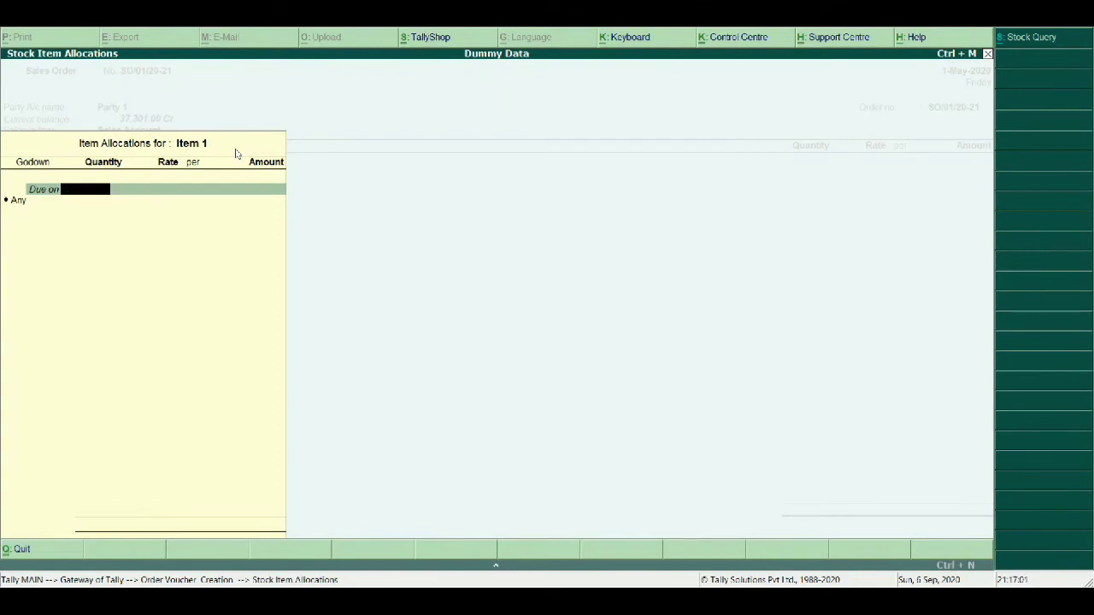
{"action": "key", "text": "Return"}
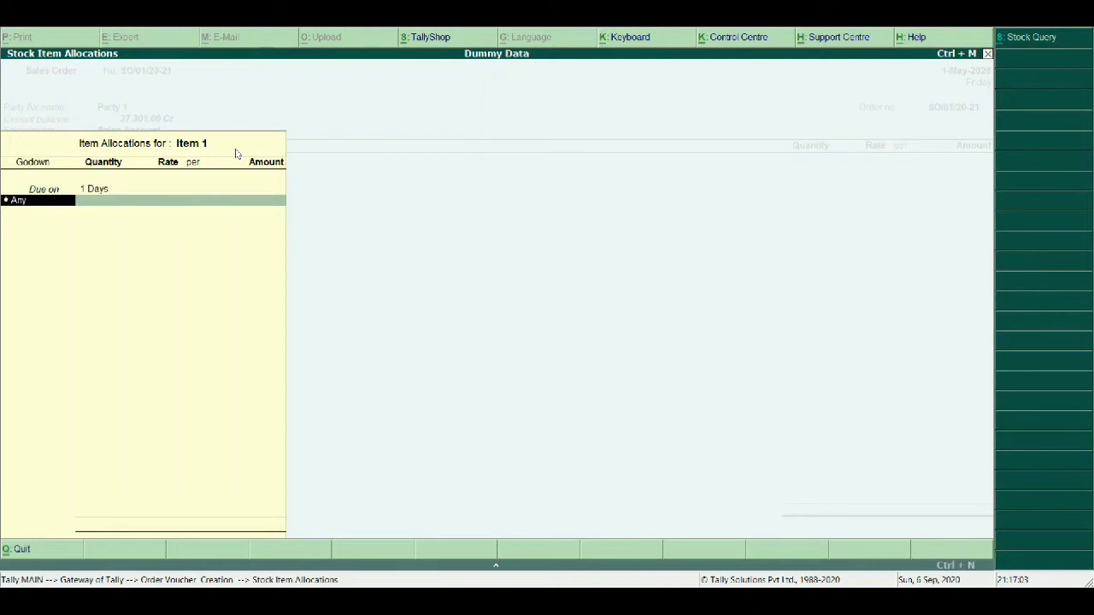
{"action": "key", "text": "BackSpace"}
{"action": "type", "text": "1"}
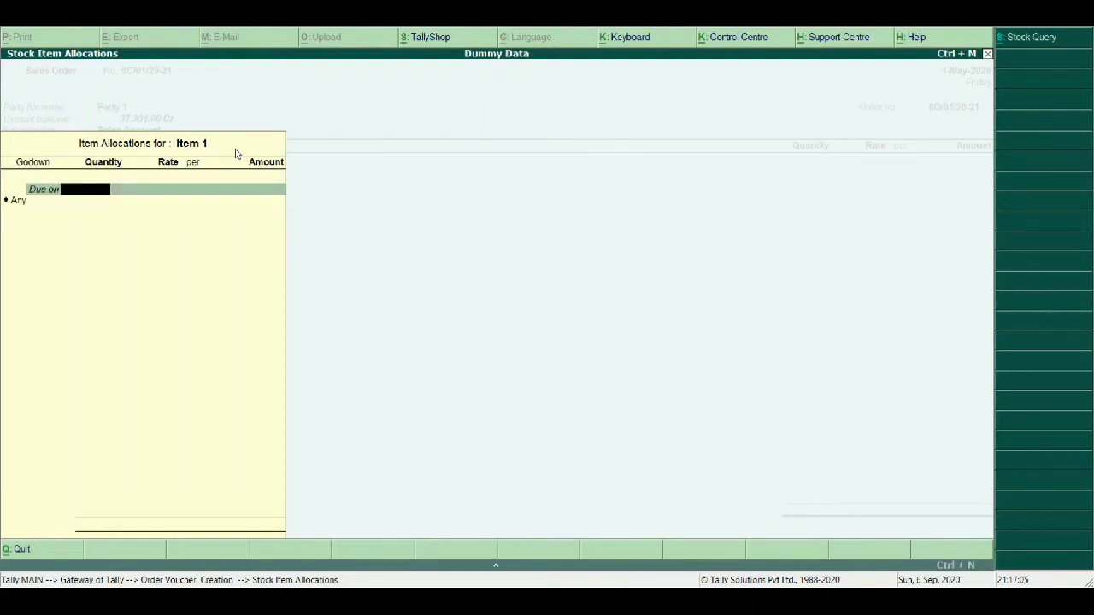
{"action": "type", "text": "1-5"}
{"action": "key", "text": "Return"}
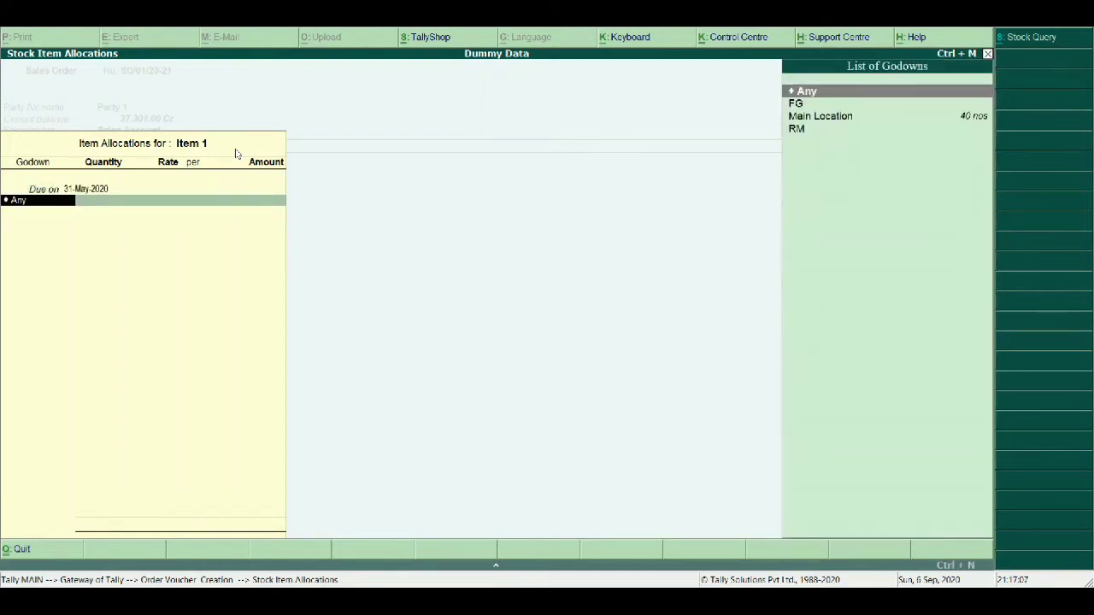
Allocate 20 nos of Item 1 from the Main Location godown at a rate of 50.00
{"action": "key", "text": "Down"}
{"action": "key", "text": "Down"}
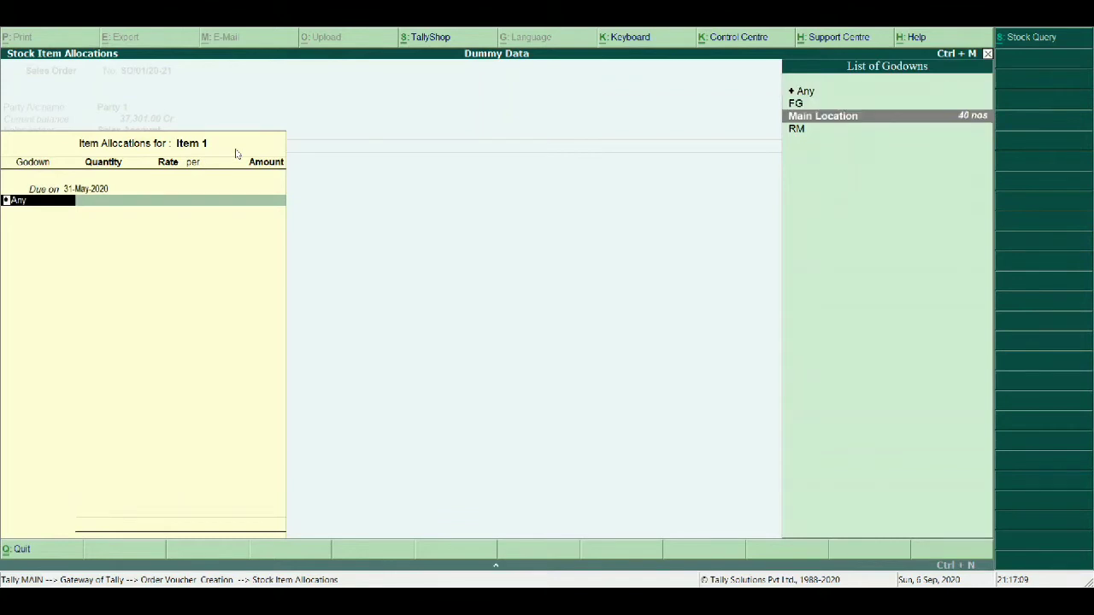
{"action": "key", "text": "Return"}
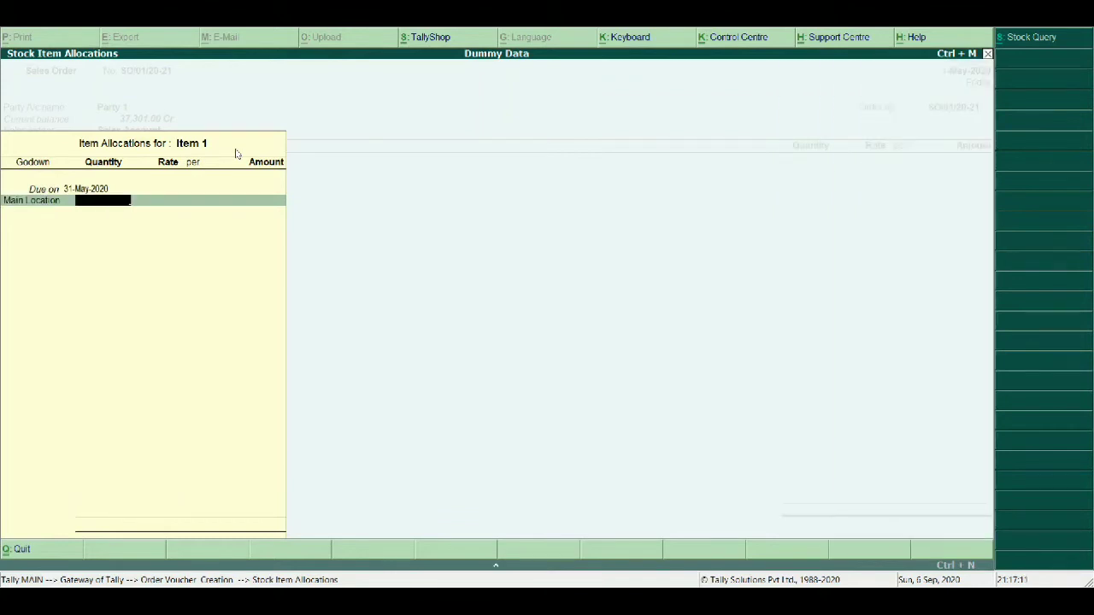
{"action": "type", "text": "20"}
{"action": "key", "text": "Return"}
{"action": "type", "text": "50"}
{"action": "key", "text": "Return"}
{"action": "key", "text": "Return"}
{"action": "key", "text": "Return"}
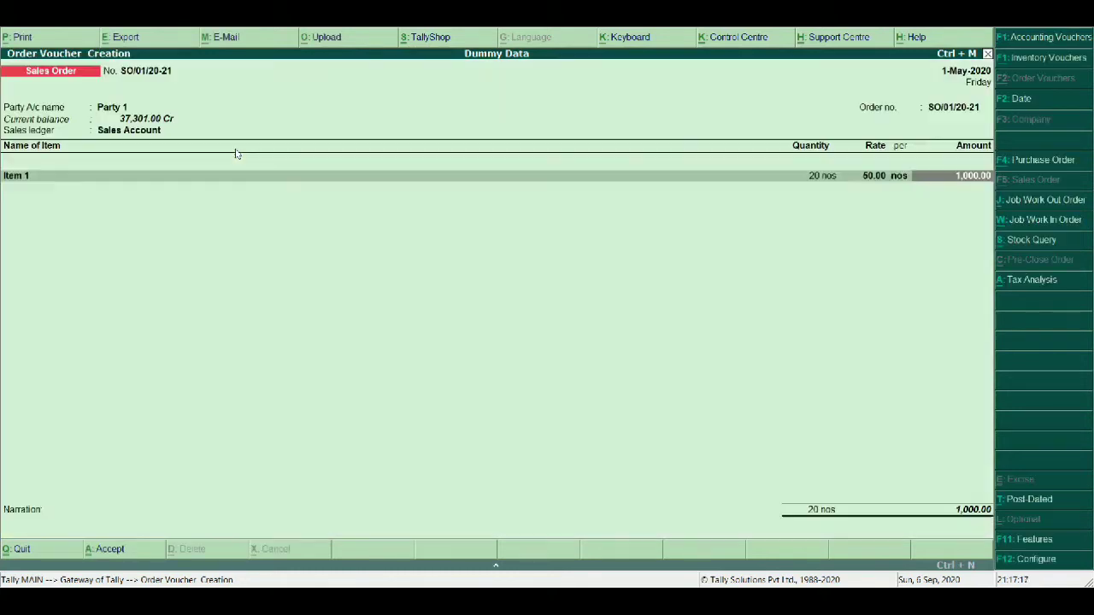
Add Item 2 to the sales order and accept 1-May-2020 as its due date
{"action": "key", "text": "Down"}
{"action": "key", "text": "Down"}
{"action": "key", "text": "Down"}
{"action": "key", "text": "Down"}
{"action": "key", "text": "Down"}
{"action": "key", "text": "Down"}
{"action": "key", "text": "Return"}
{"action": "key", "text": "Return"}
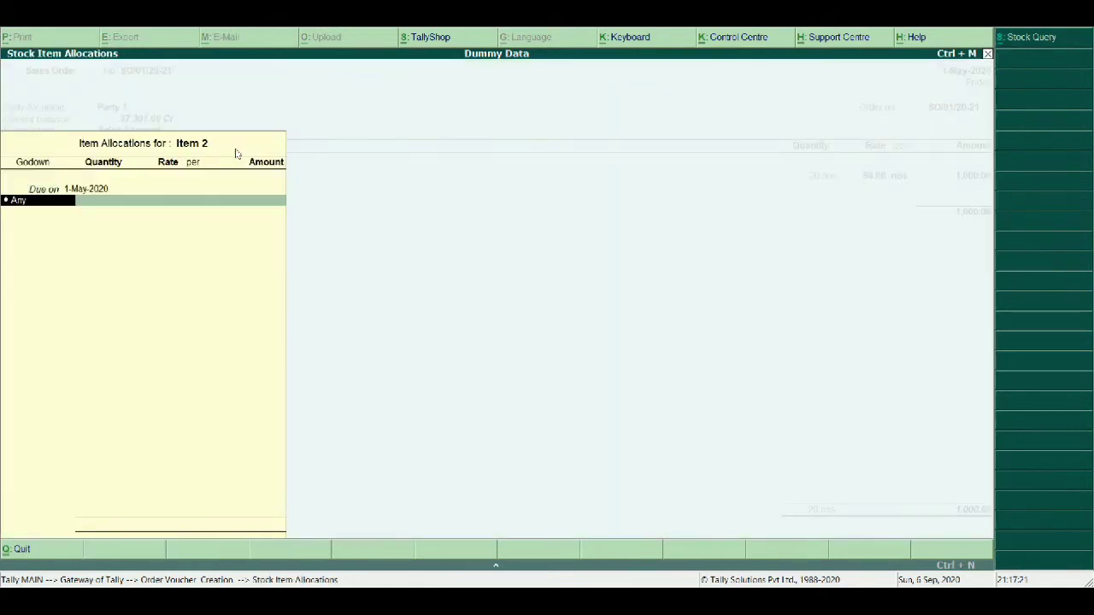
Allocate 75 nos of Item 2 from the RM godown at a rate of 500.00
{"action": "key", "text": "Down"}
{"action": "key", "text": "Down"}
{"action": "key", "text": "Down"}
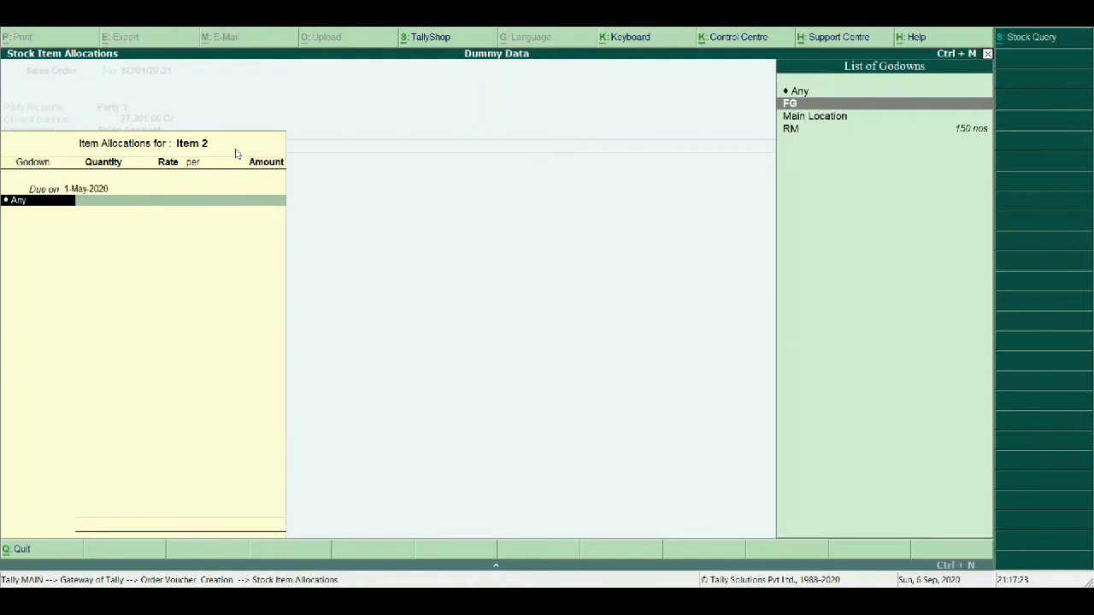
{"action": "key", "text": "Return"}
{"action": "type", "text": "750"}
{"action": "key", "text": "BackSpace"}
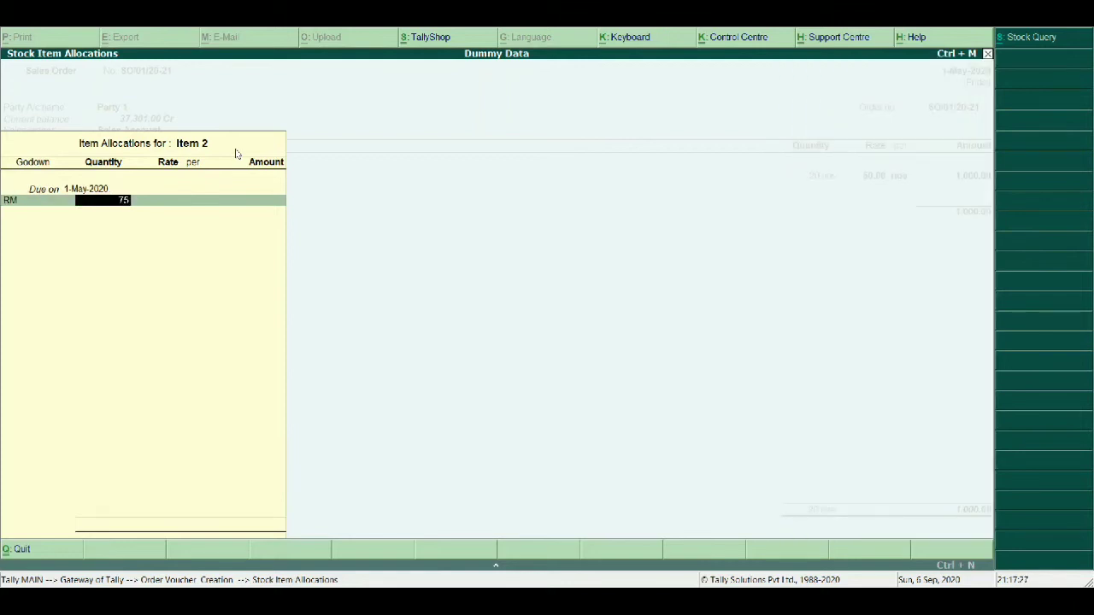
{"action": "key", "text": "Return"}
{"action": "type", "text": "500"}
{"action": "key", "text": "Return"}
{"action": "key", "text": "Return"}
{"action": "key", "text": "Return"}
{"action": "key", "text": "Return"}
{"action": "key", "text": "Return"}
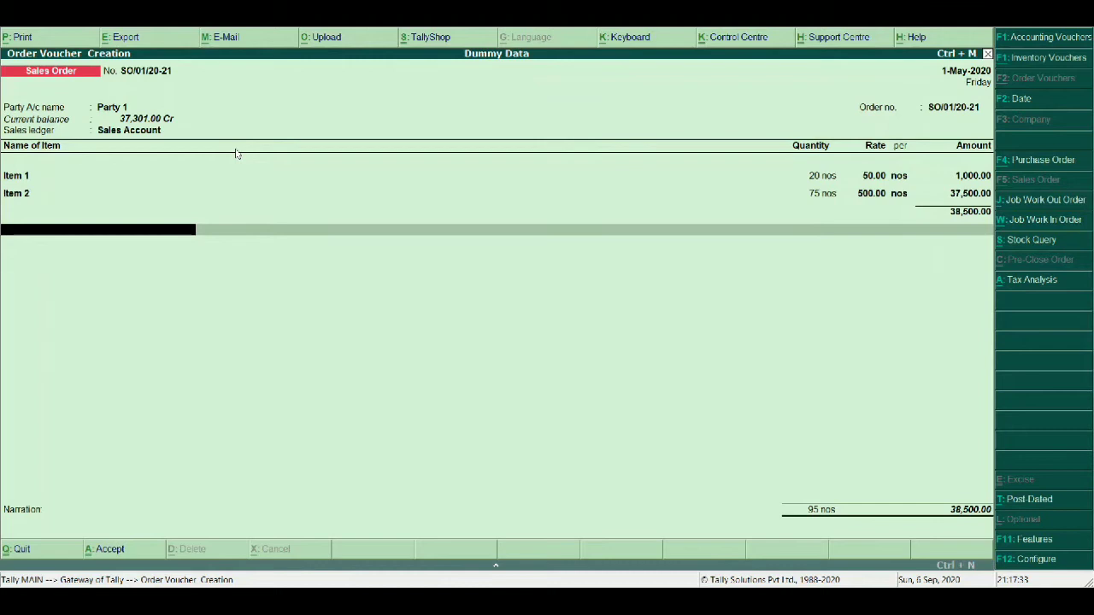
Add the CGST and SGST ledgers below the items and save the sales order
{"action": "key", "text": "Return"}
{"action": "key", "text": "Down"}
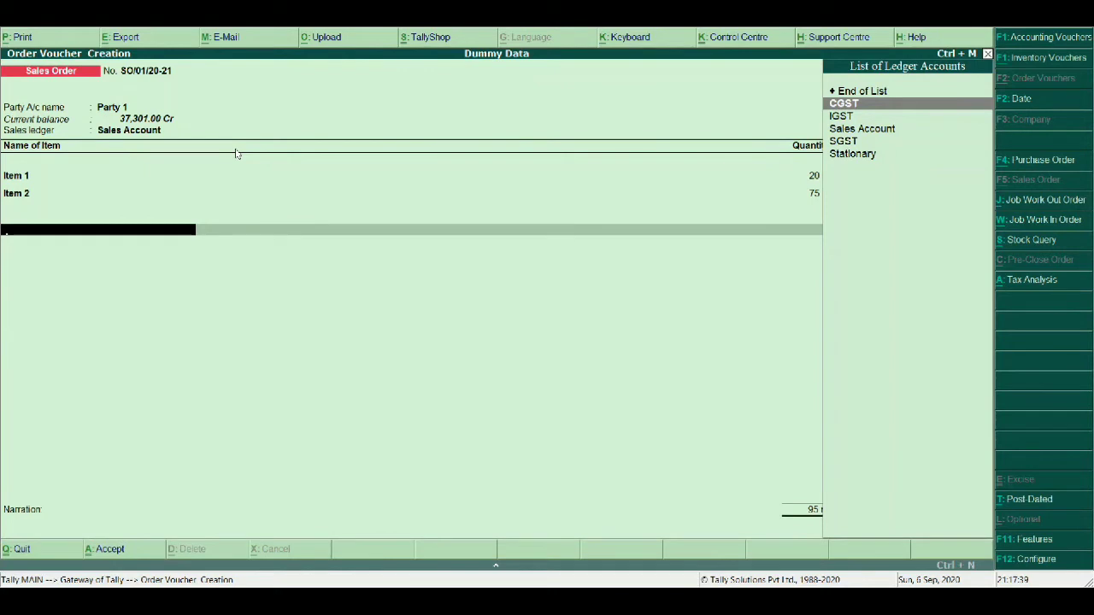
{"action": "key", "text": "Return"}
{"action": "key", "text": "Return"}
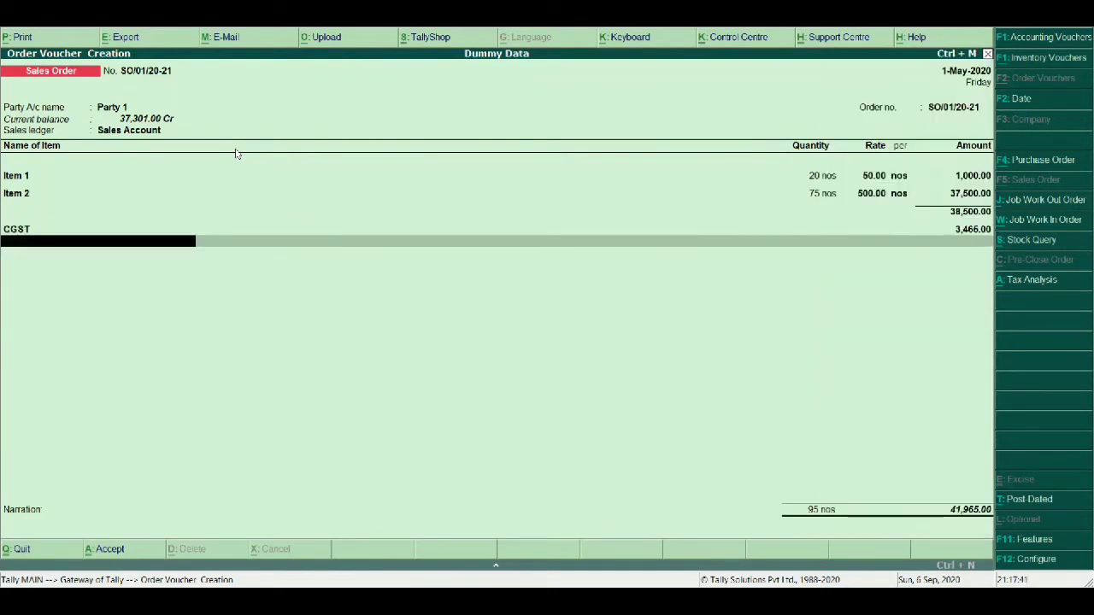
{"action": "type", "text": "SGST"}
{"action": "key", "text": "Return"}
{"action": "key", "text": "Return"}
{"action": "key", "text": "Return"}
{"action": "key", "text": "Return"}
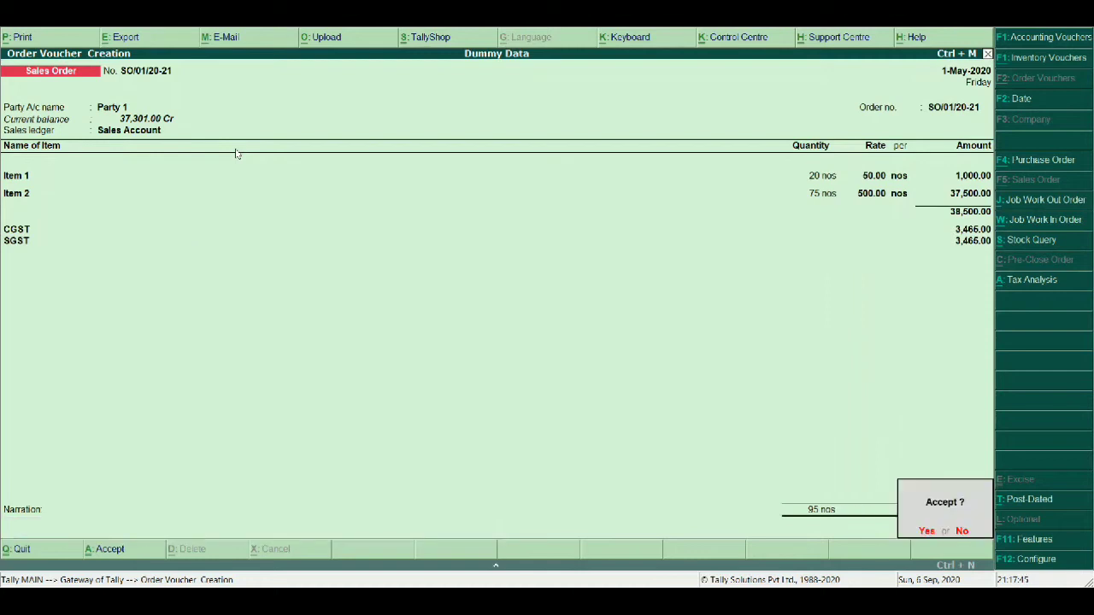
{"action": "key", "text": "Return"}
Leave order entry and open a new delivery note among the inventory vouchers
{"action": "key", "text": "Escape"}
{"action": "key", "text": "Return"}
{"action": "key", "text": "Up"}
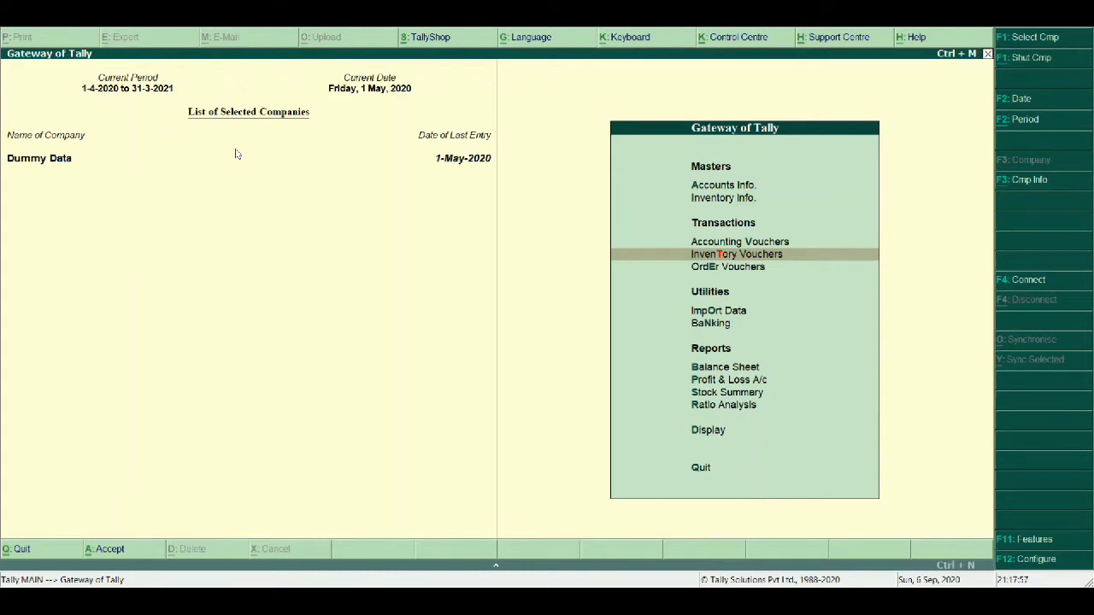
{"action": "key", "text": "Return"}
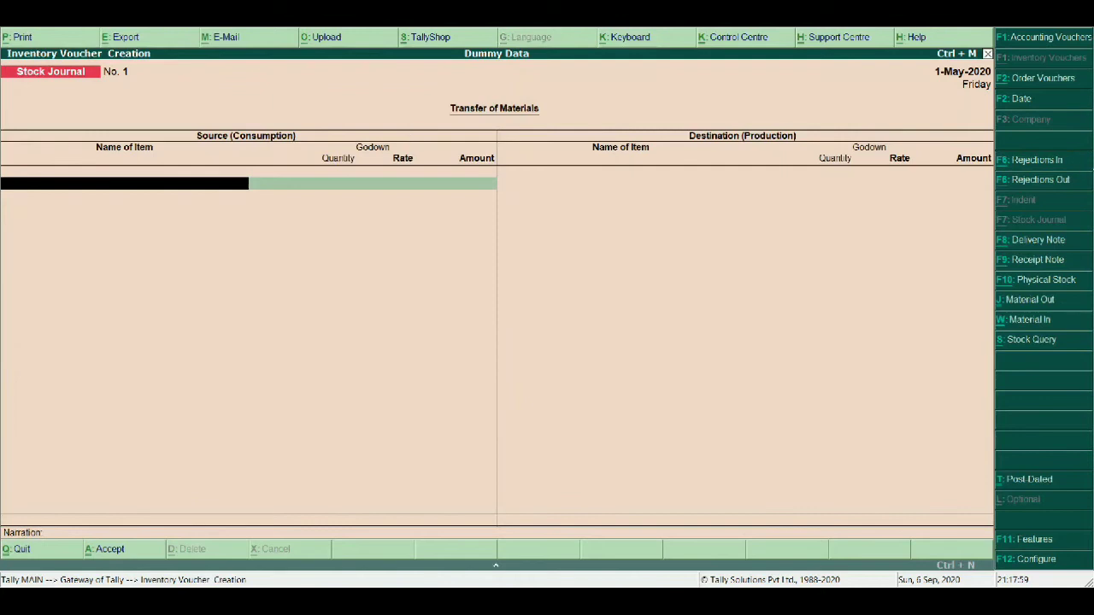
{"action": "left_click", "coordinate": [1010, 250]}
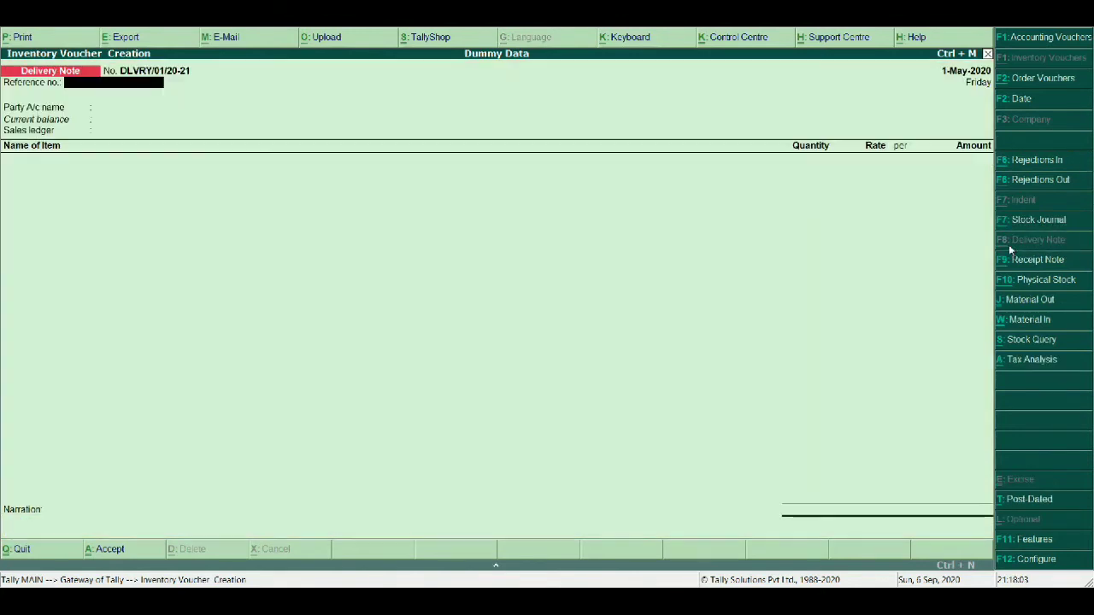
Leave the delivery note's reference blank and choose Party 1 as its party account
{"action": "key", "text": "Return"}
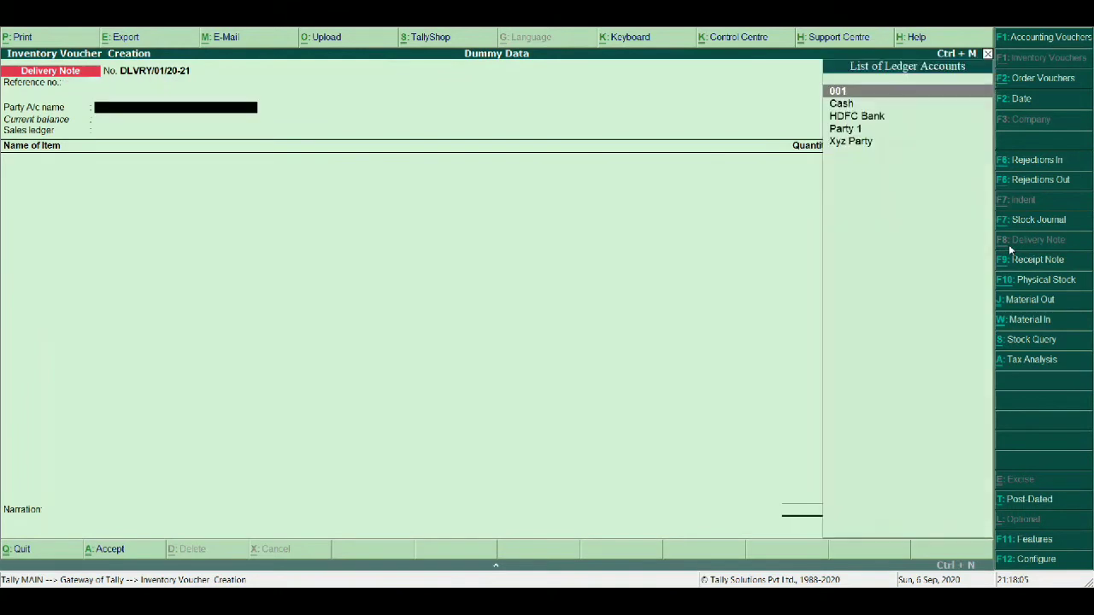
{"action": "key", "text": "Down"}
{"action": "key", "text": "Down"}
{"action": "key", "text": "Down"}
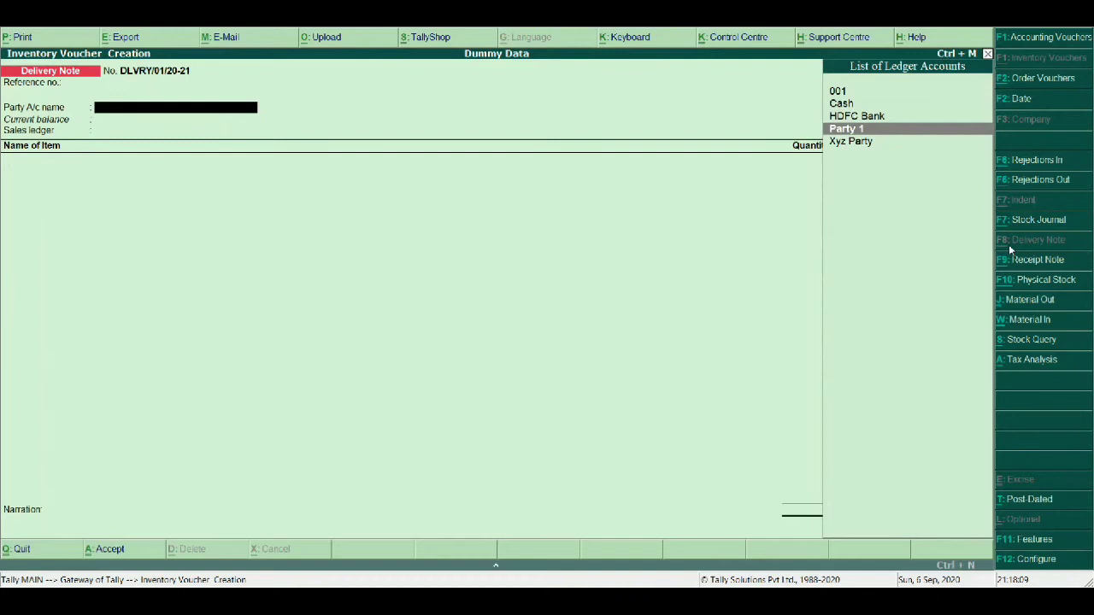
{"action": "key", "text": "Return"}
Link the delivery note to Party 1's sales order dated 1-May-2020 and accept the party details
{"action": "key", "text": "Down"}
{"action": "key", "text": "Down"}
{"action": "key", "text": "Down"}
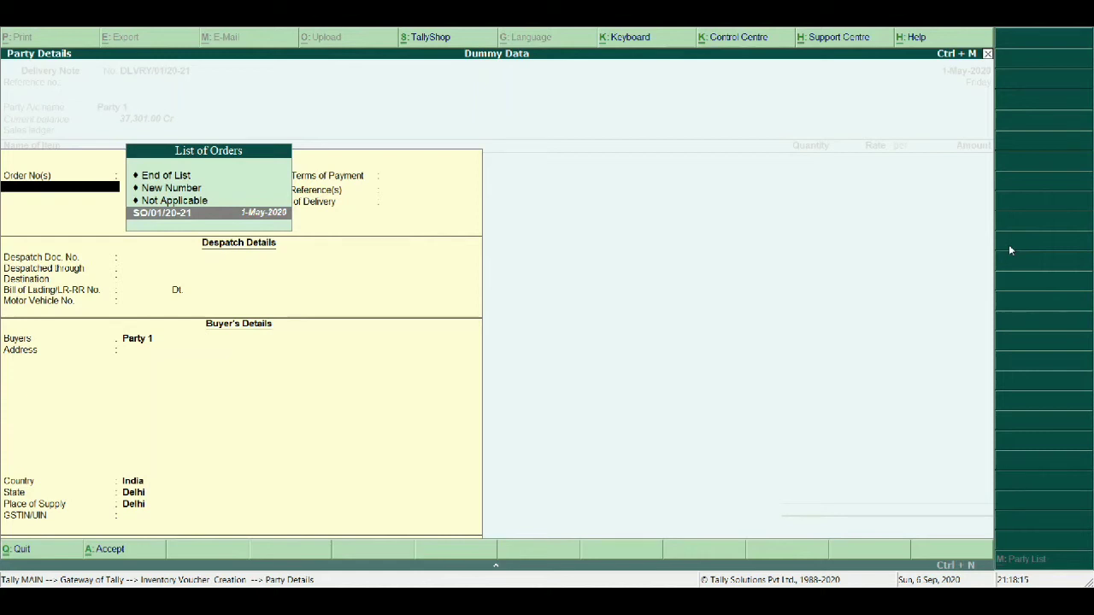
{"action": "key", "text": "Return"}
{"action": "key", "text": "Return"}
{"action": "key", "text": "Return"}
{"action": "key", "text": "Return"}
{"action": "key", "text": "Return"}
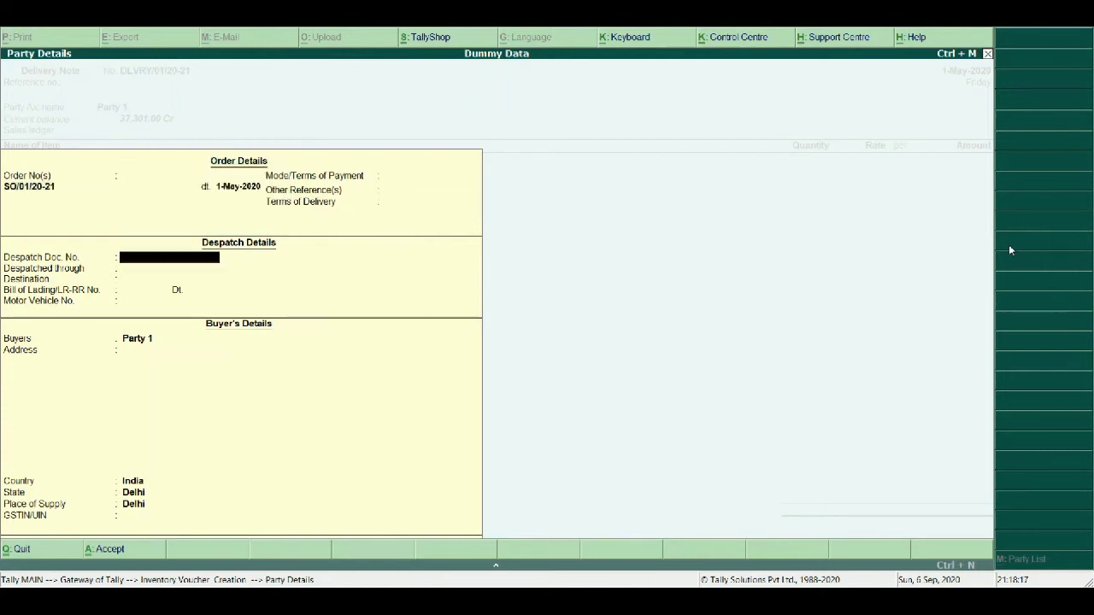
{"action": "key", "text": "ctrl+a"}
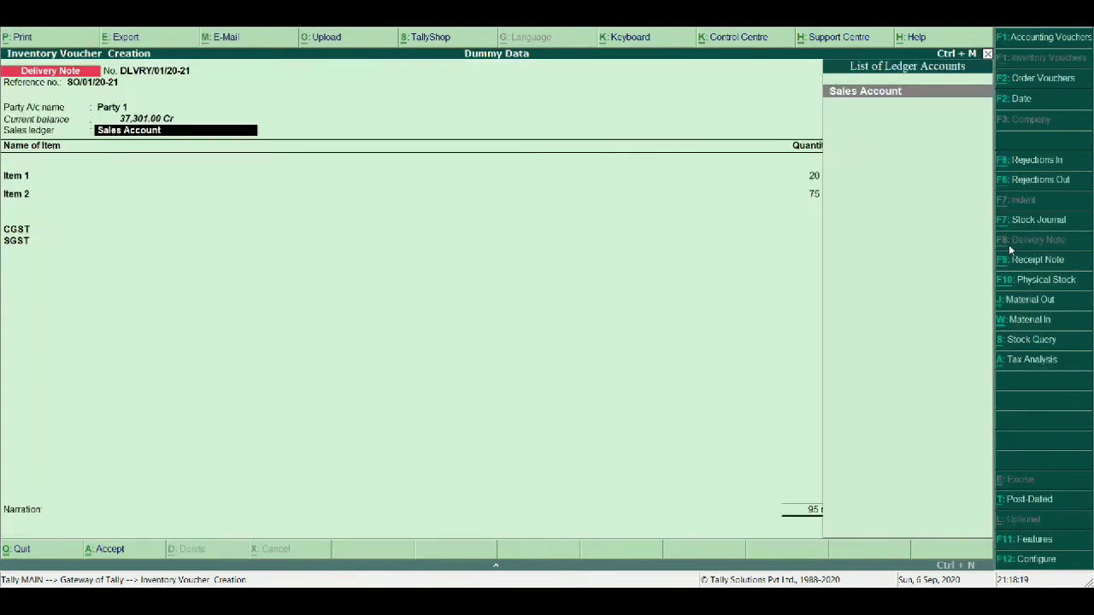
Accept Sales Account as the sales ledger and use the delivery note's own number as Item 1's tracking number
{"action": "key", "text": "Return"}
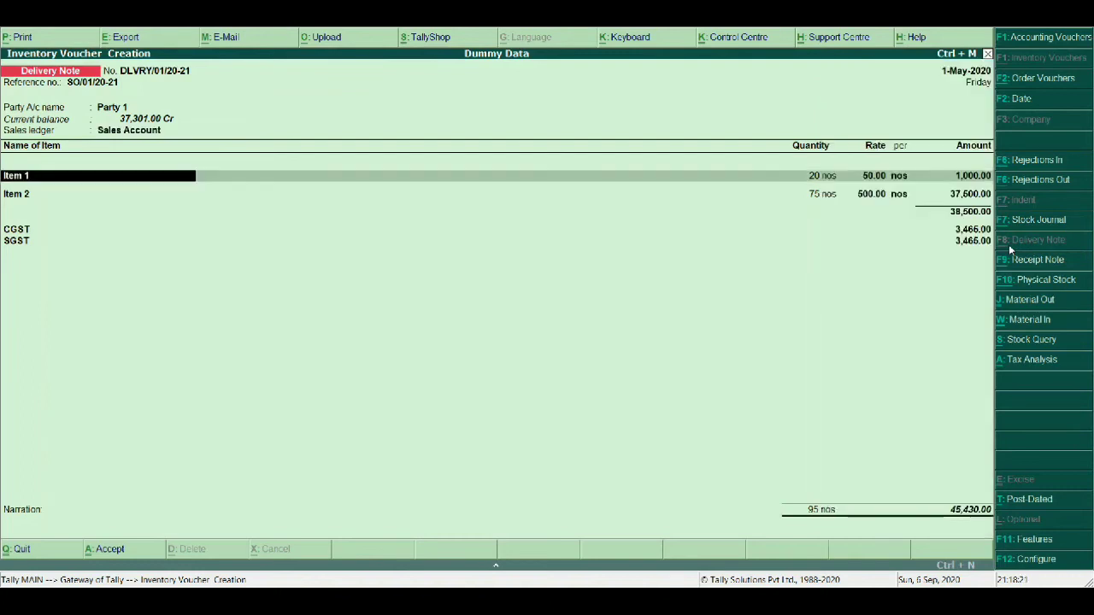
{"action": "key", "text": "Return"}
{"action": "key", "text": "Return"}
{"action": "key", "text": "BackSpace"}
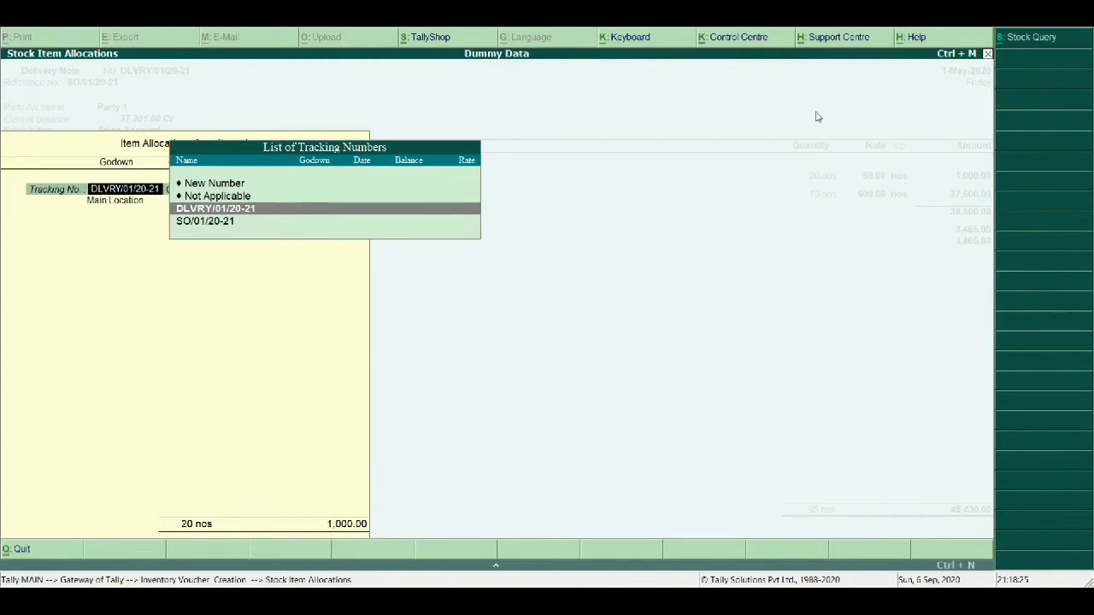
{"action": "key", "text": "Return"}
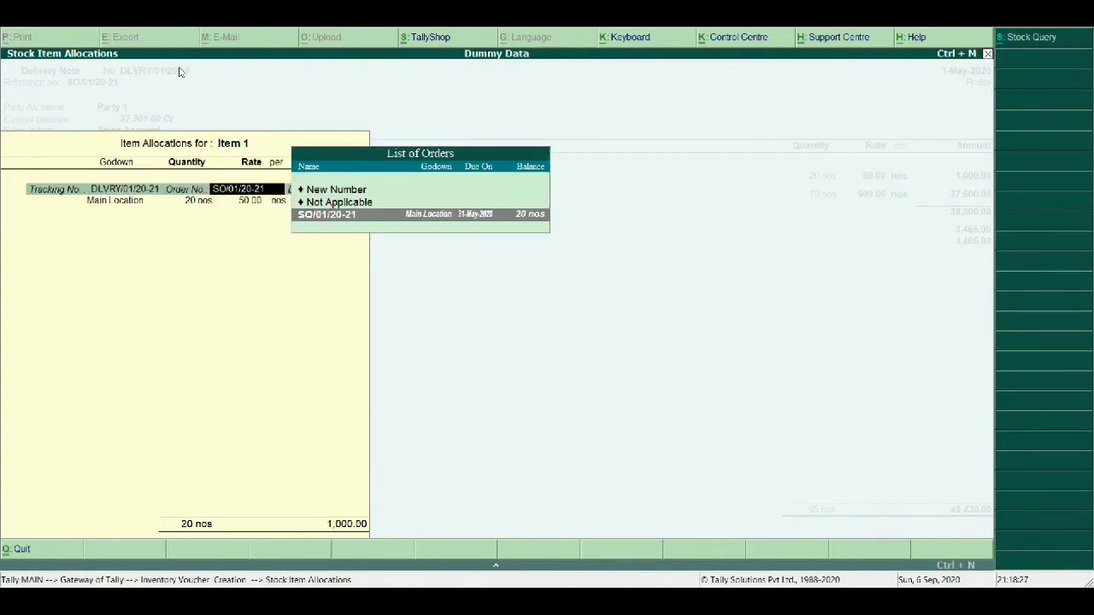
Accept the ordered quantities and rates of Item 1 and Item 2 and the filled-in tax amounts in the delivery note
{"action": "key", "text": "Return"}
{"action": "key", "text": "Return"}
{"action": "key", "text": "Return"}
{"action": "key", "text": "Return"}
{"action": "key", "text": "Return"}
{"action": "key", "text": "Return"}
{"action": "key", "text": "Return"}
{"action": "key", "text": "Return"}
{"action": "key", "text": "Return"}
{"action": "key", "text": "Return"}
{"action": "key", "text": "Return"}
{"action": "key", "text": "Return"}
{"action": "key", "text": "Return"}
{"action": "key", "text": "Return"}
{"action": "key", "text": "Return"}
{"action": "key", "text": "Return"}
{"action": "key", "text": "Return"}
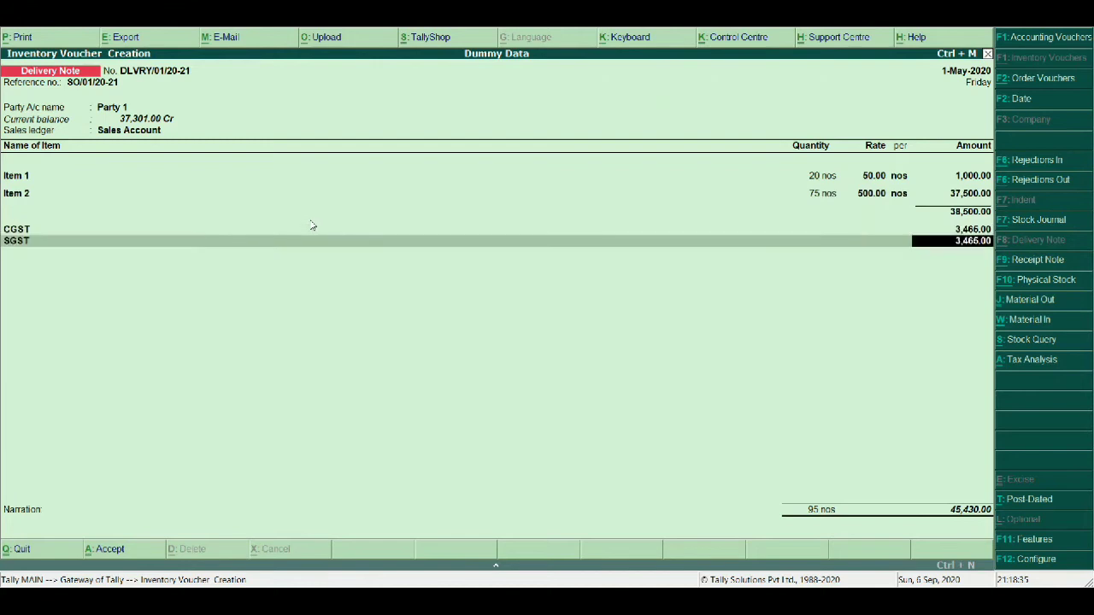
Reopen Item 1's allocation in the delivery note and set its delivered quantity to 15 nos
{"action": "left_click", "coordinate": [808, 182]}
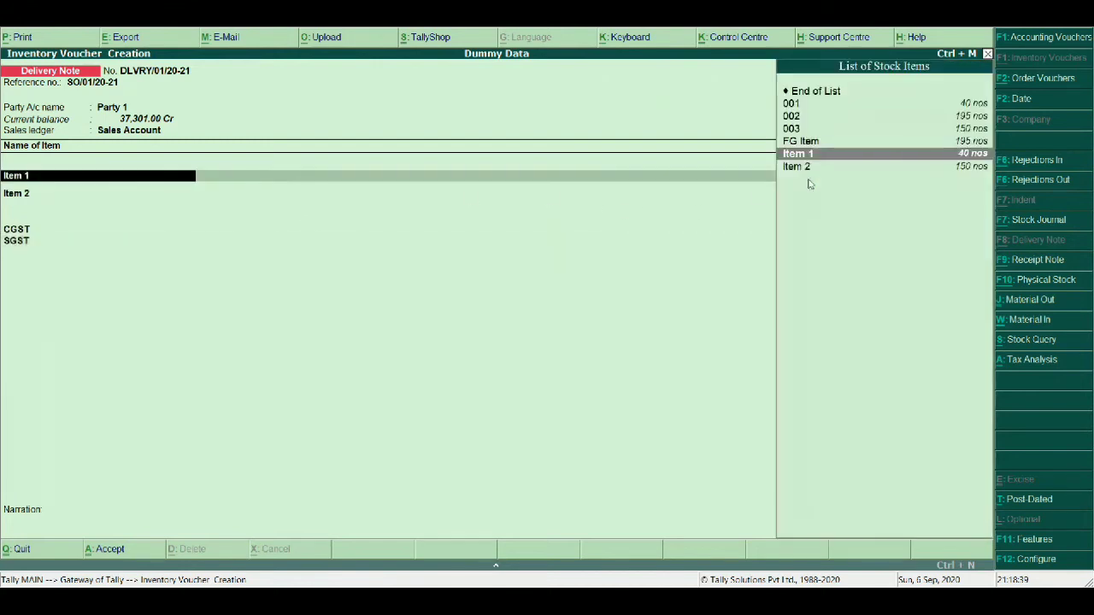
{"action": "key", "text": "Return"}
{"action": "key", "text": "Return"}
{"action": "key", "text": "Return"}
{"action": "key", "text": "Return"}
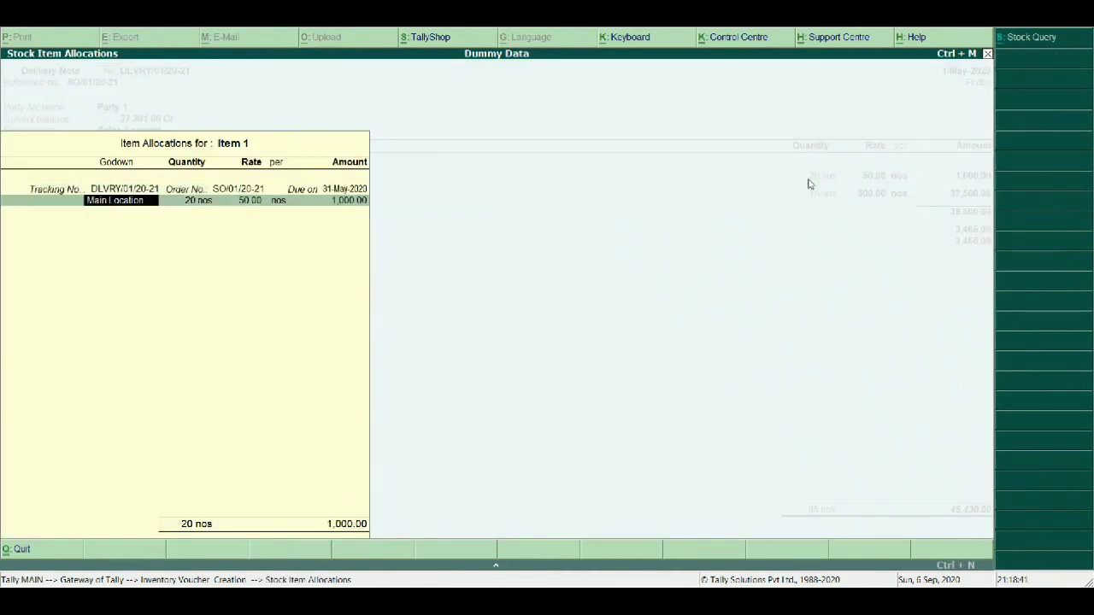
{"action": "type", "text": "15"}
{"action": "key", "text": "Return"}
{"action": "key", "text": "Return"}
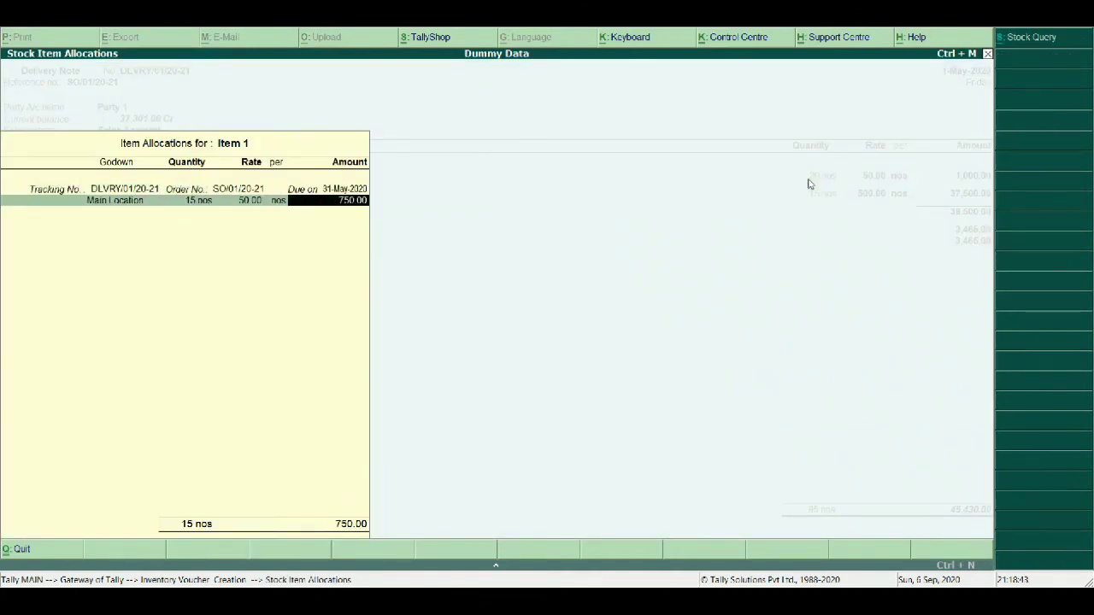
{"action": "key", "text": "Return"}
{"action": "key", "text": "Return"}
{"action": "key", "text": "Return"}
Accept Item 2's allocation of 75 nos and the CGST and SGST lines, and save the delivery note
{"action": "key", "text": "Return"}
{"action": "key", "text": "Return"}
{"action": "key", "text": "Return"}
{"action": "key", "text": "Return"}
{"action": "key", "text": "Return"}
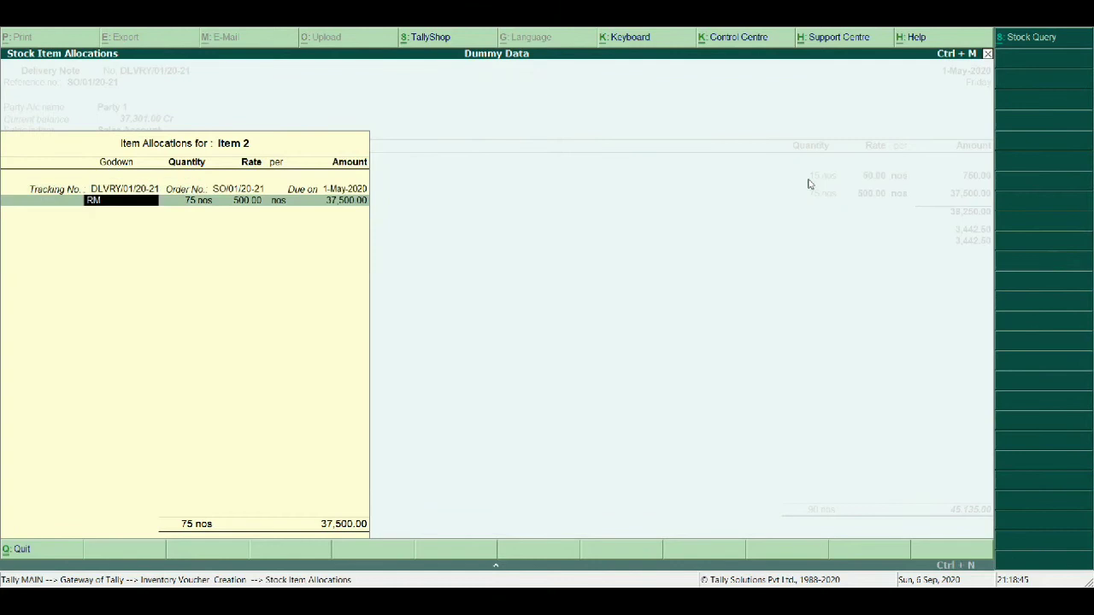
{"action": "key", "text": "Return"}
{"action": "key", "text": "Return"}
{"action": "key", "text": "Return"}
{"action": "key", "text": "Return"}
{"action": "key", "text": "Return"}
{"action": "key", "text": "Return"}
{"action": "key", "text": "Return"}
{"action": "key", "text": "Return"}
{"action": "key", "text": "Return"}
{"action": "key", "text": "Return"}
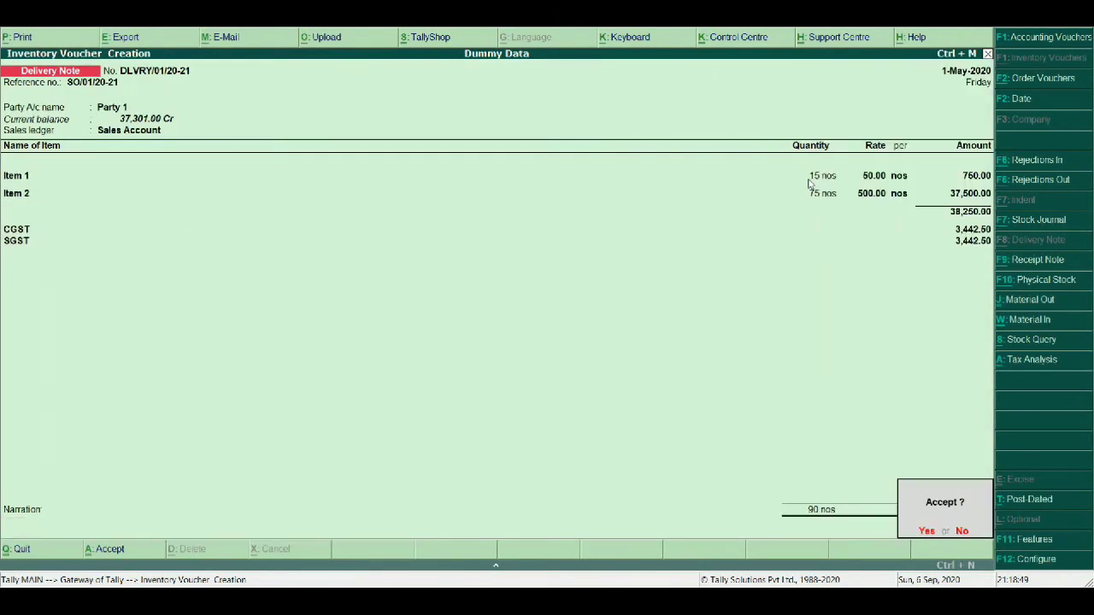
{"action": "key", "text": "Return"}
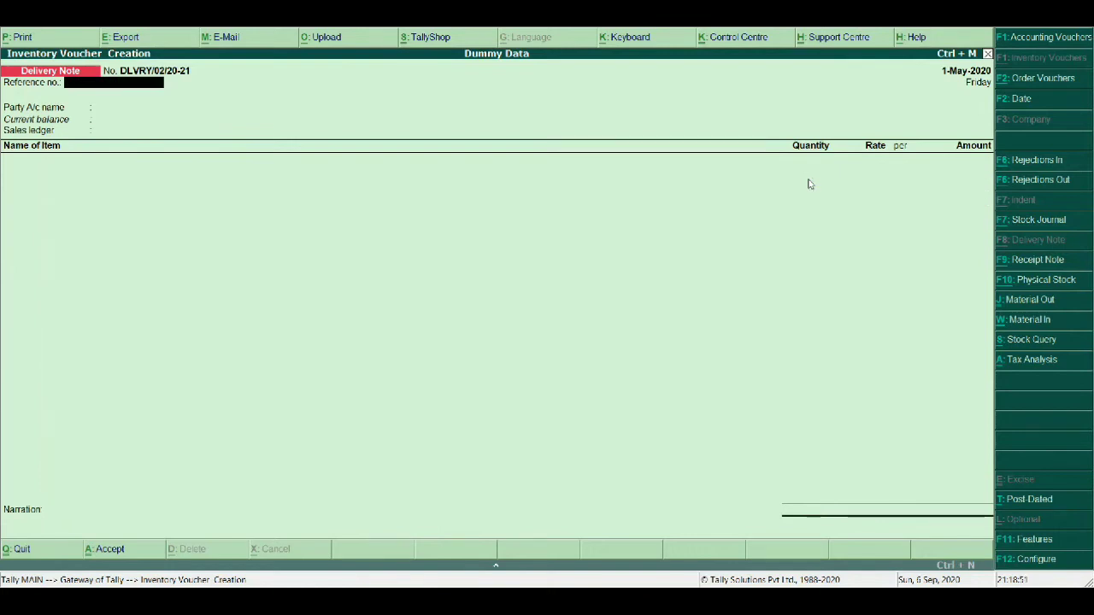
Leave the delivery note entry and start a sales voucher with Party 1 as the party account
{"action": "key", "text": "Escape"}
{"action": "key", "text": "Return"}
{"action": "key", "text": "Up"}
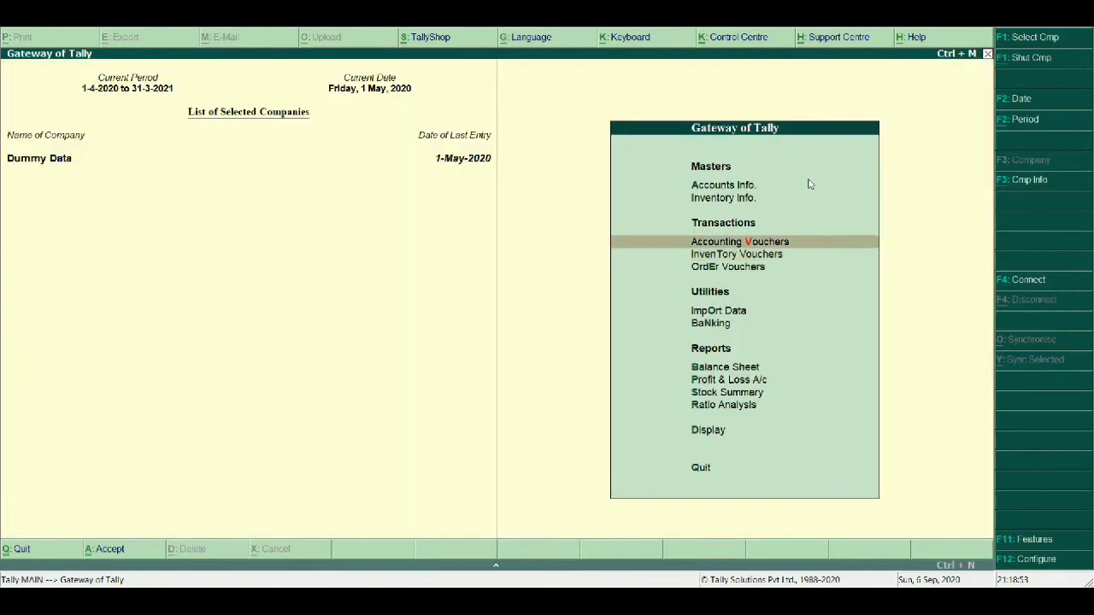
{"action": "key", "text": "Return"}
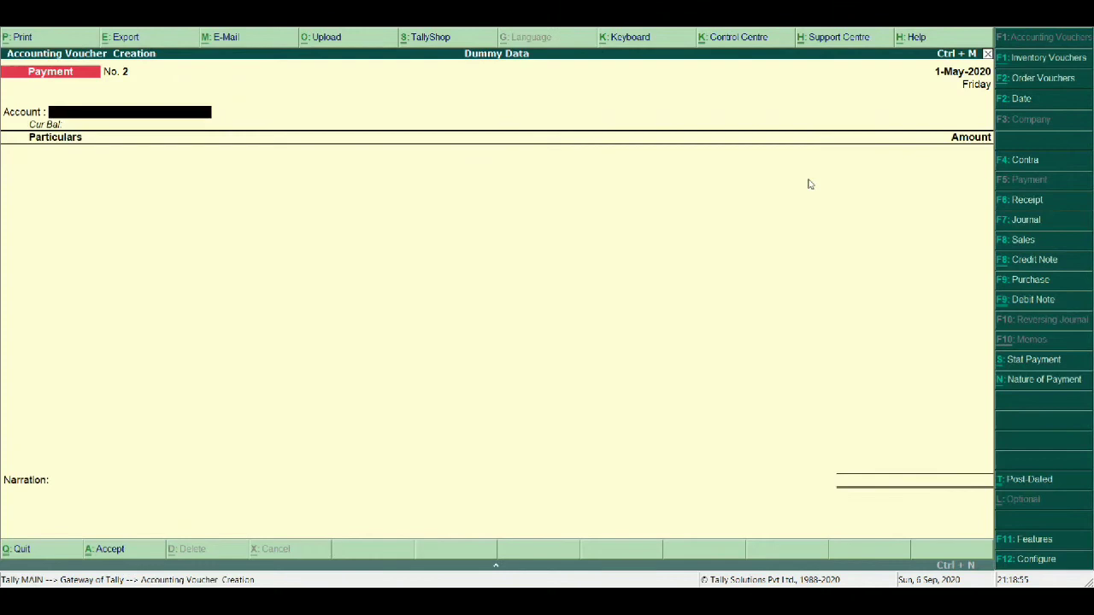
{"action": "left_click", "coordinate": [1015, 247]}
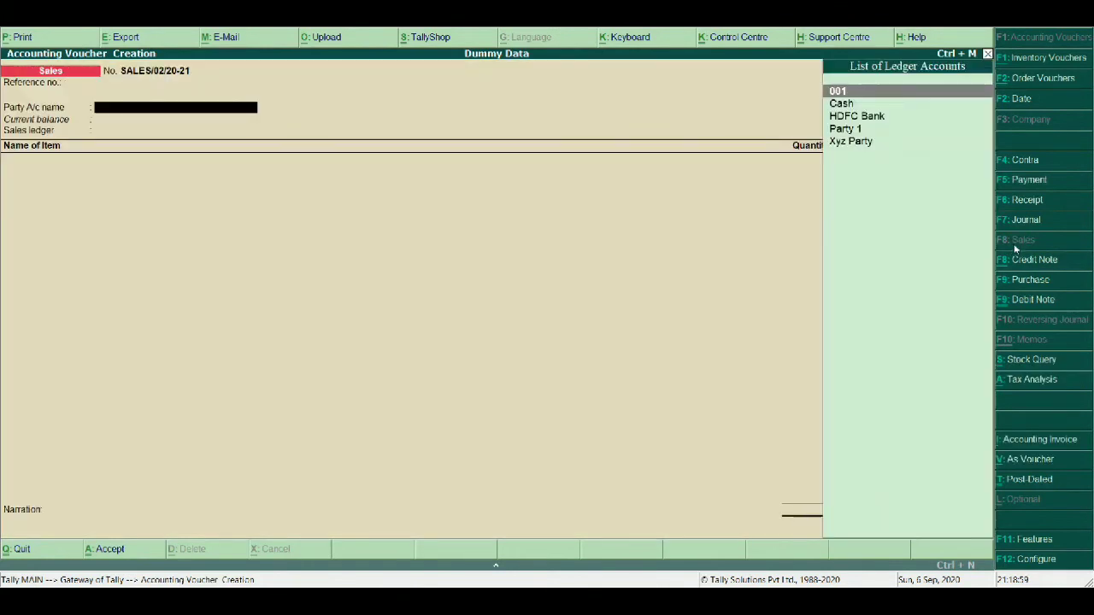
{"action": "key", "text": "Down"}
{"action": "key", "text": "Down"}
{"action": "key", "text": "Down"}
{"action": "key", "text": "Return"}
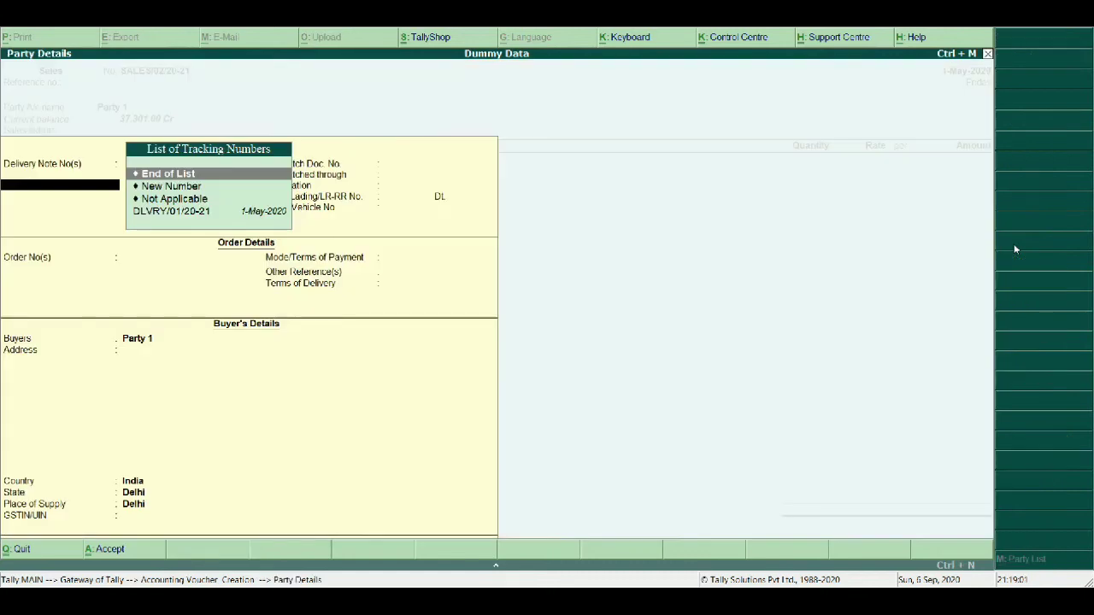
Link delivery note DLVRY/01/20-21 to the sales voucher and accept the remaining party, despatch and order details
{"action": "left_click", "coordinate": [157, 217]}
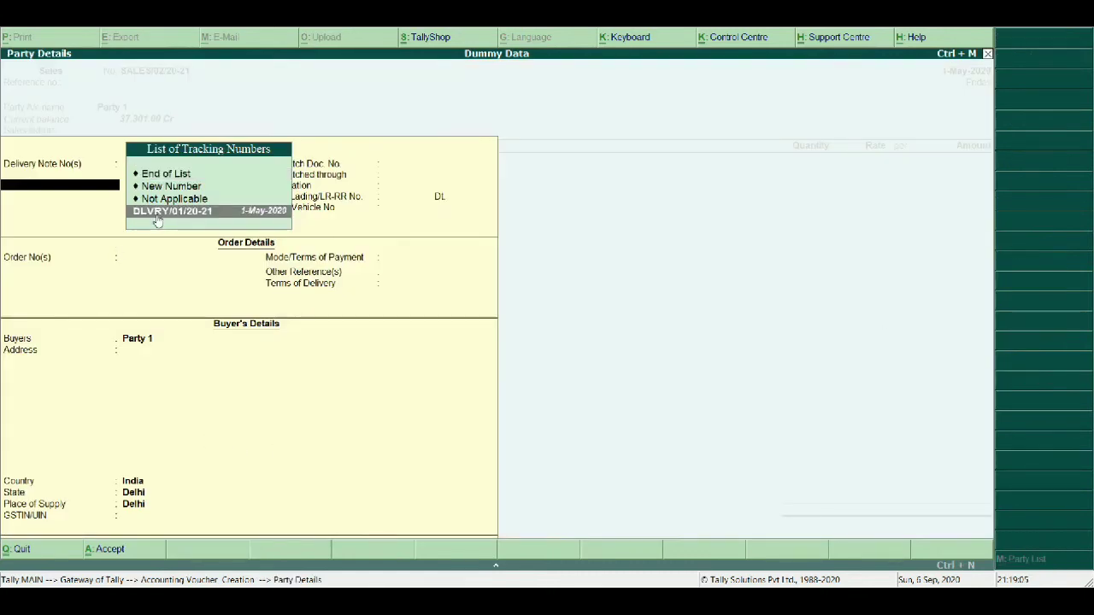
{"action": "key", "text": "Return"}
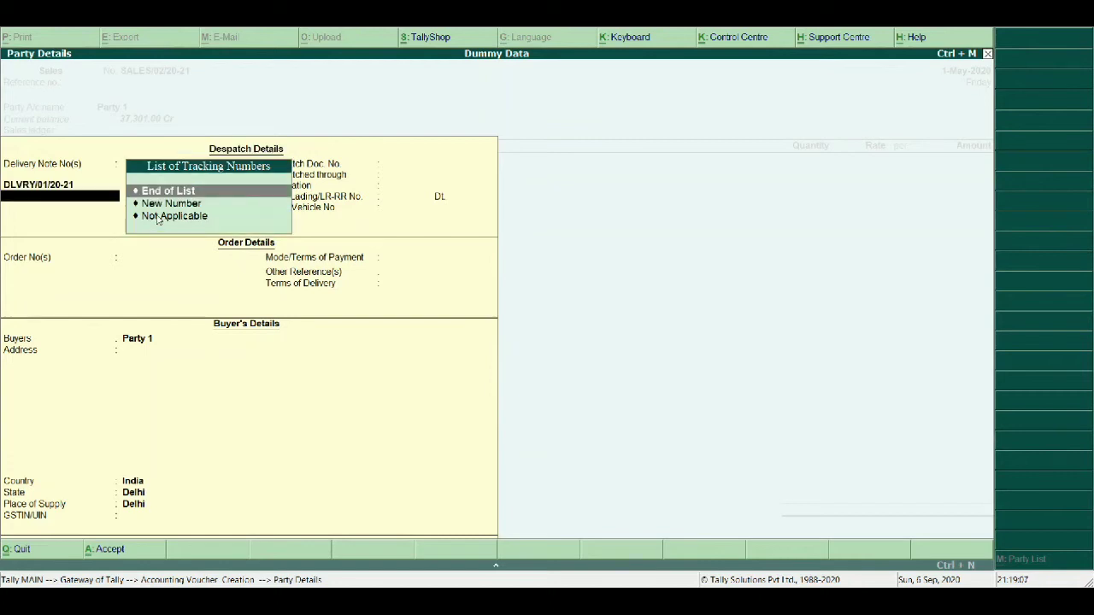
{"action": "key", "text": "Return"}
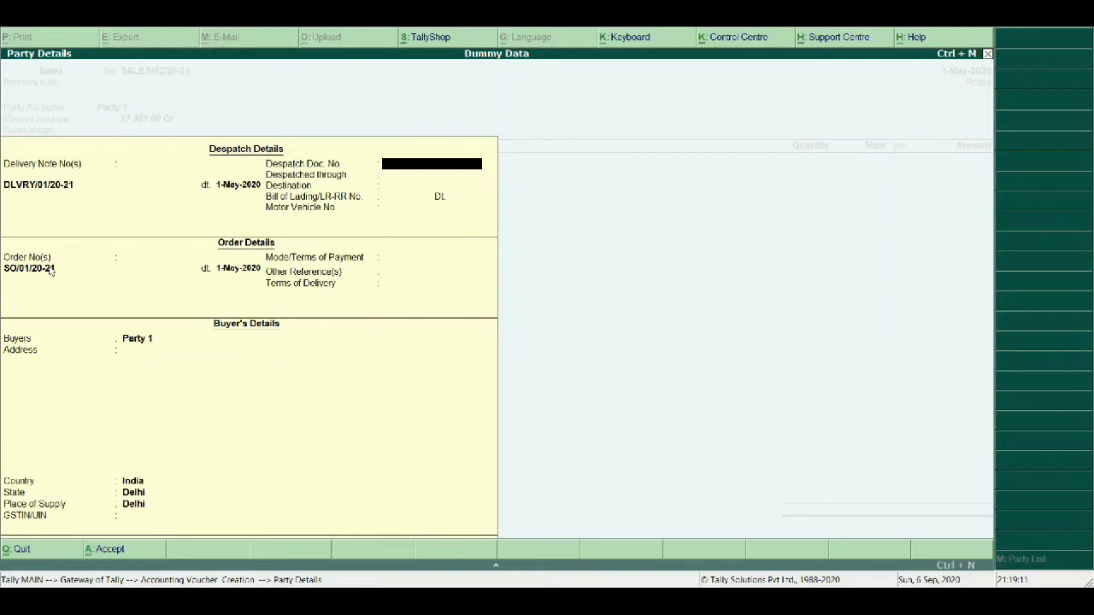
{"action": "key", "text": "Return"}
{"action": "key", "text": "Return"}
{"action": "key", "text": "Return"}
{"action": "key", "text": "Return"}
{"action": "key", "text": "Return"}
{"action": "key", "text": "Return"}
{"action": "key", "text": "Return"}
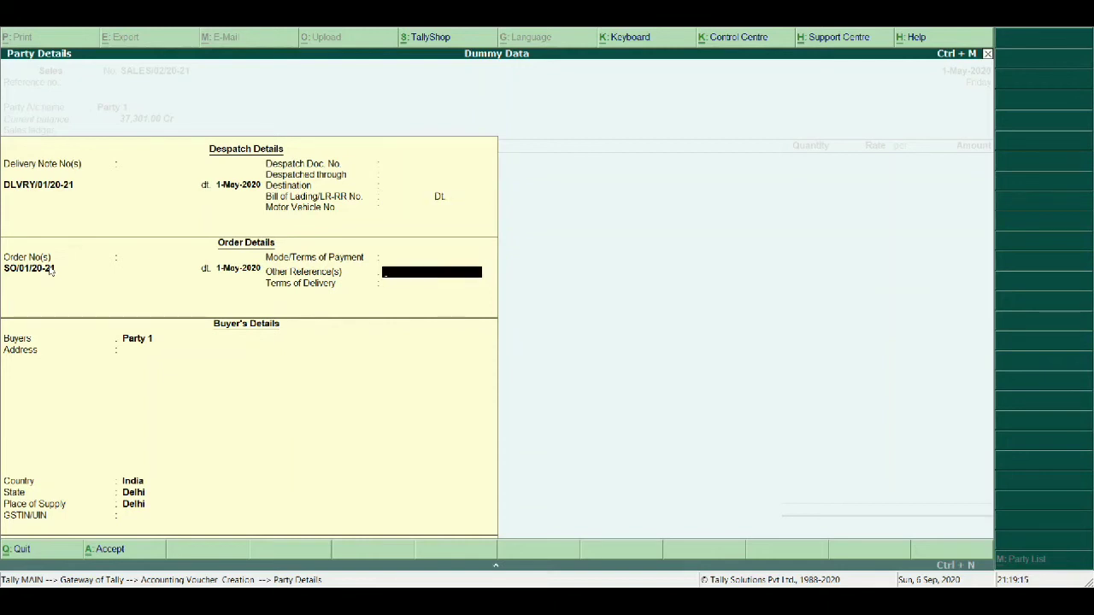
{"action": "key", "text": "ctrl+a"}
Accept Item 1's allocation of 15 nos at 50.00 against tracking number DLVRY/01/20-21 in the sales voucher
{"action": "key", "text": "Return"}
{"action": "key", "text": "Return"}
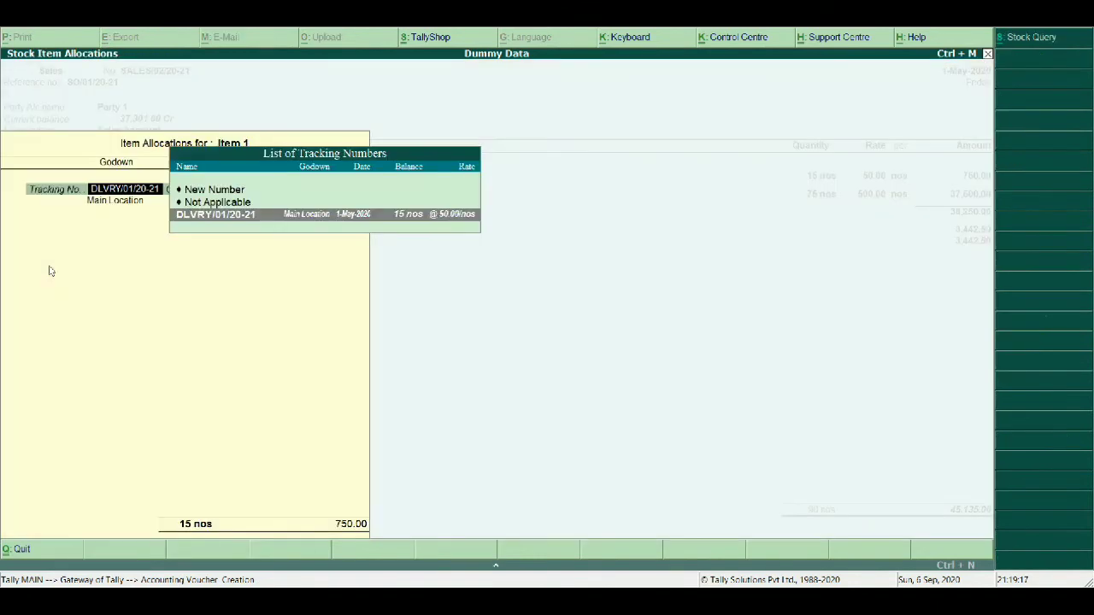
{"action": "key", "text": "Return"}
{"action": "key", "text": "Return"}
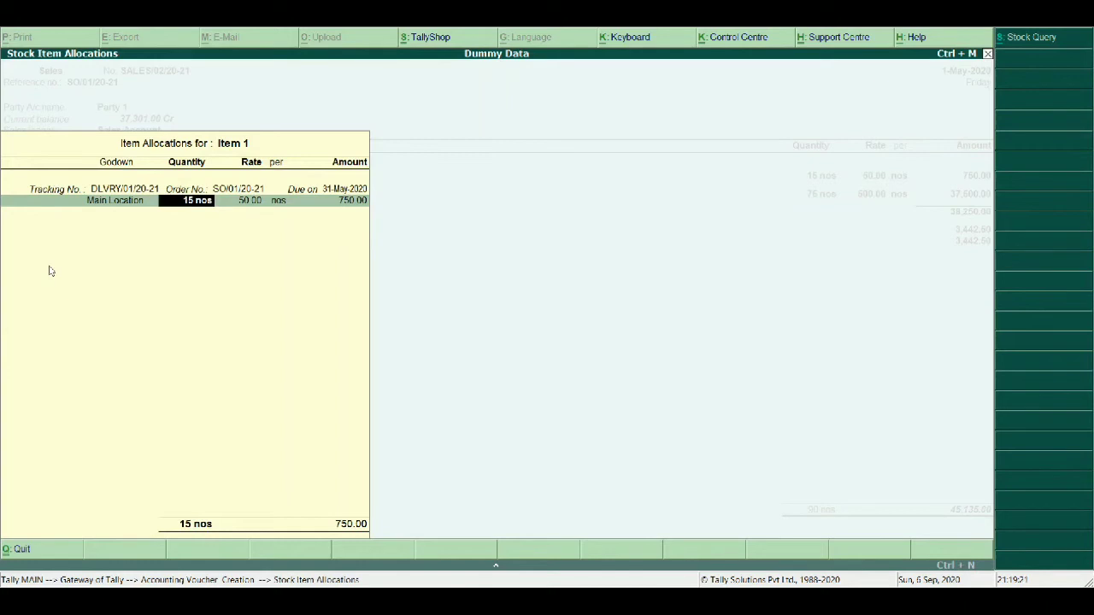
{"action": "key", "text": "Return"}
{"action": "key", "text": "Return"}
{"action": "key", "text": "Return"}
{"action": "key", "text": "Return"}
{"action": "key", "text": "Return"}
{"action": "key", "text": "Return"}
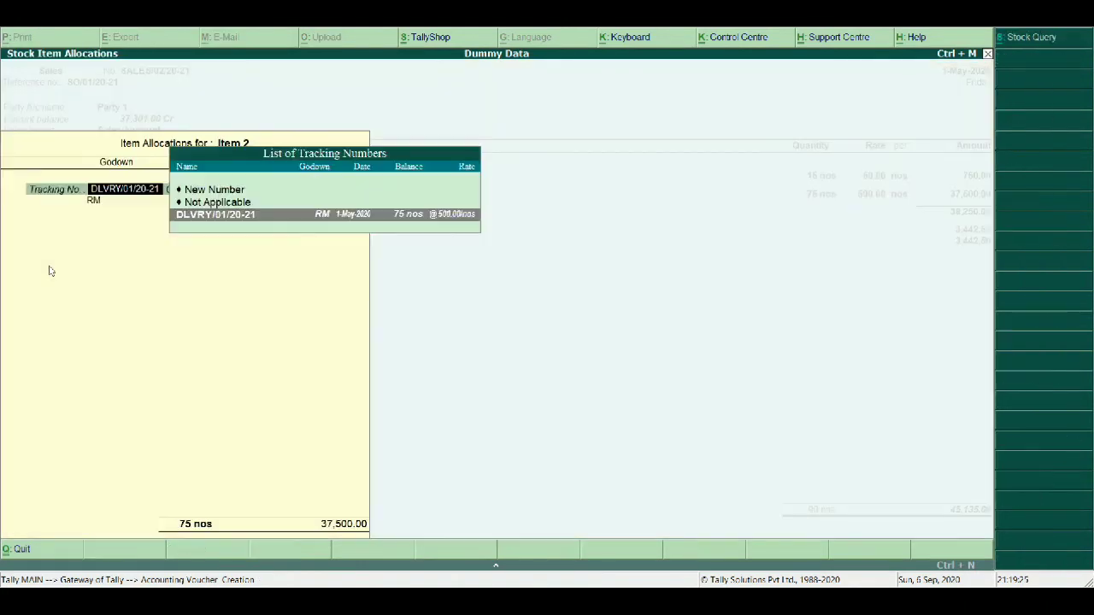
Accept Item 2's allocation of 75 nos against DLVRY/01/20-21 and the CGST and SGST lines, and save the sales voucher
{"action": "key", "text": "Return"}
{"action": "key", "text": "Return"}
{"action": "key", "text": "Return"}
{"action": "key", "text": "Return"}
{"action": "key", "text": "Return"}
{"action": "key", "text": "Return"}
{"action": "key", "text": "Return"}
{"action": "key", "text": "Return"}
{"action": "key", "text": "Return"}
{"action": "key", "text": "Return"}
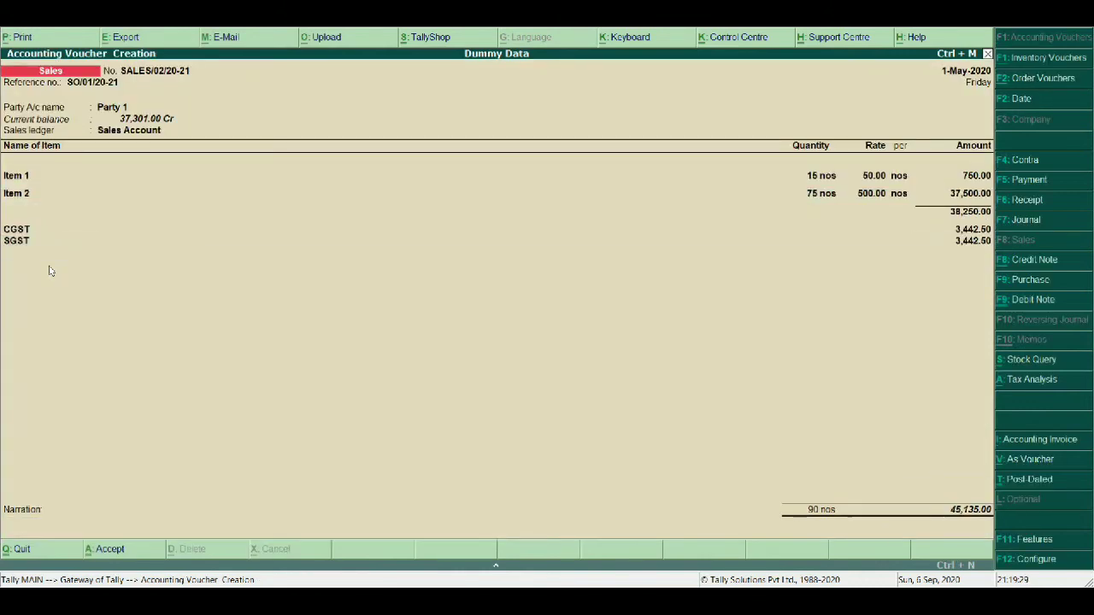
{"action": "key", "text": "Return"}
{"action": "key", "text": "Return"}
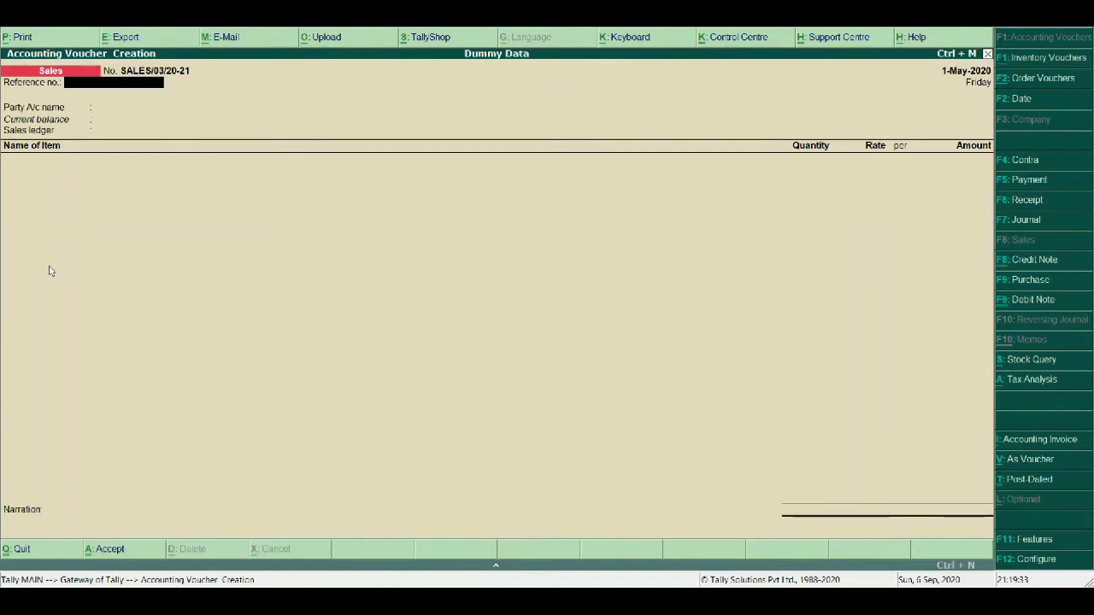
Leave voucher entry and open the Sales Order Outstandings report for all orders
{"action": "key", "text": "Escape"}
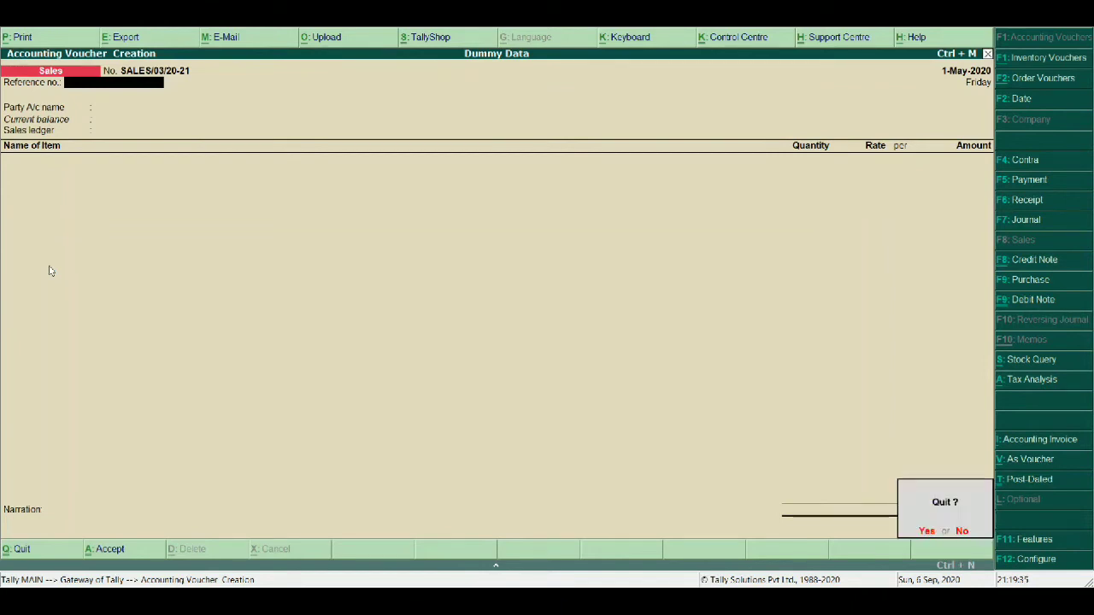
{"action": "key", "text": "Return"}
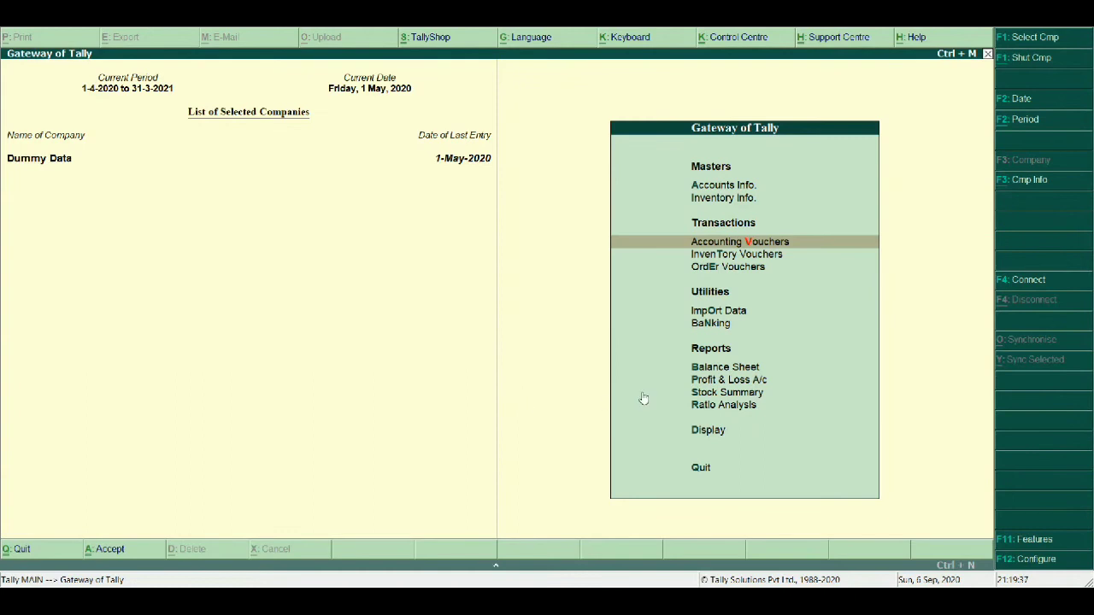
{"action": "left_click", "coordinate": [708, 434]}
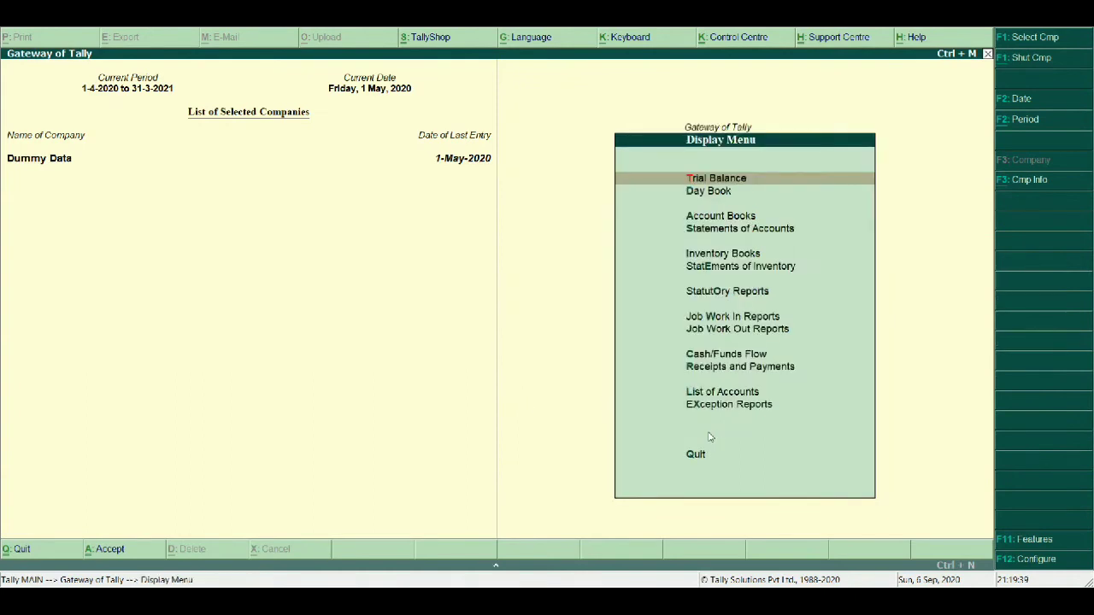
{"action": "left_click", "coordinate": [726, 270]}
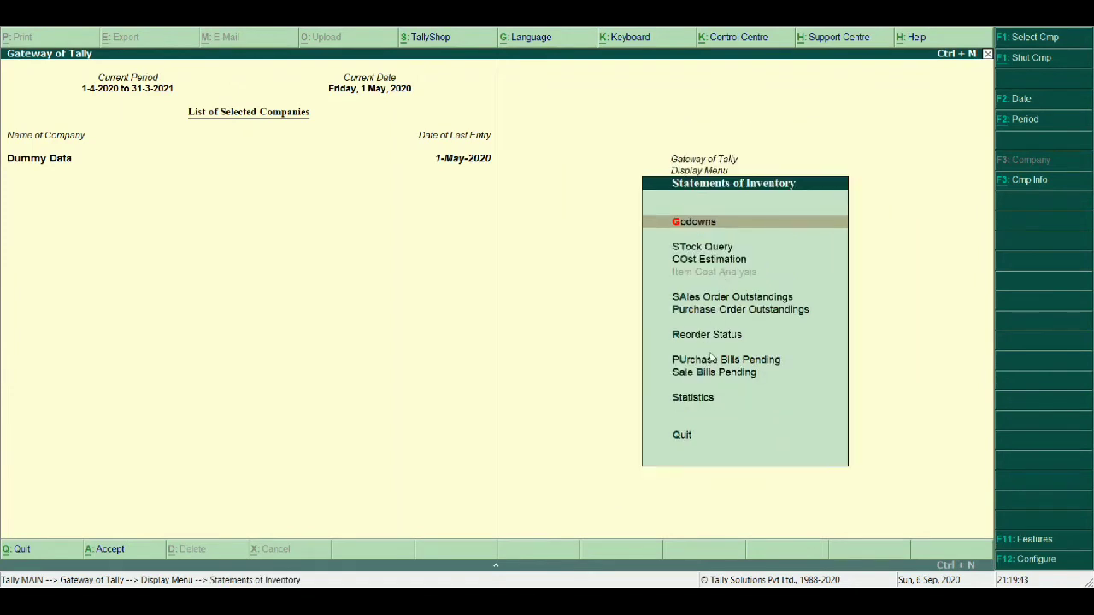
{"action": "left_click", "coordinate": [706, 299]}
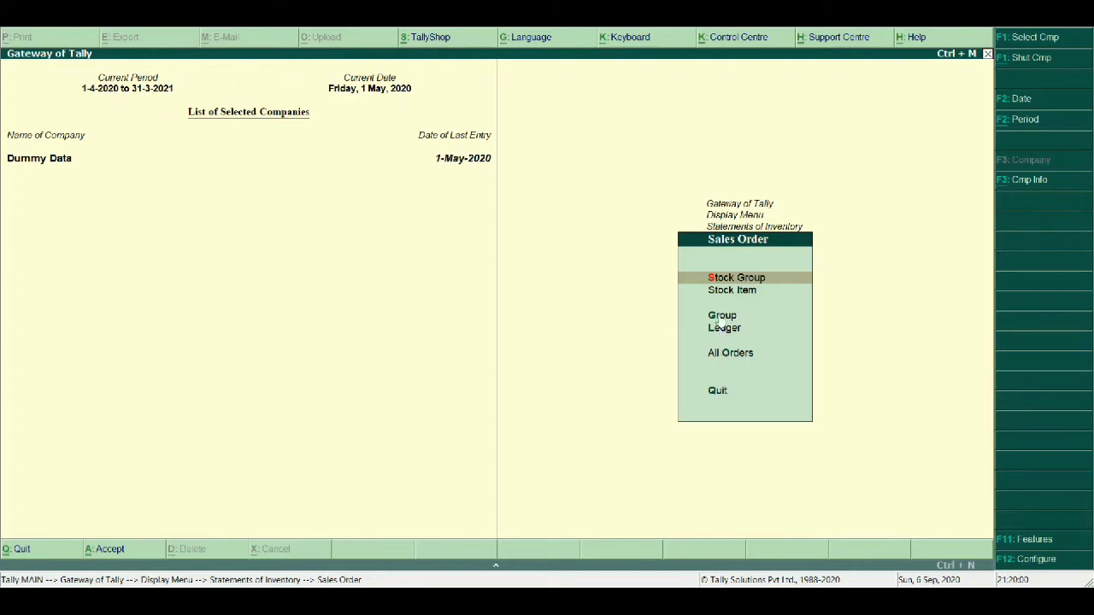
{"action": "left_click", "coordinate": [723, 355]}
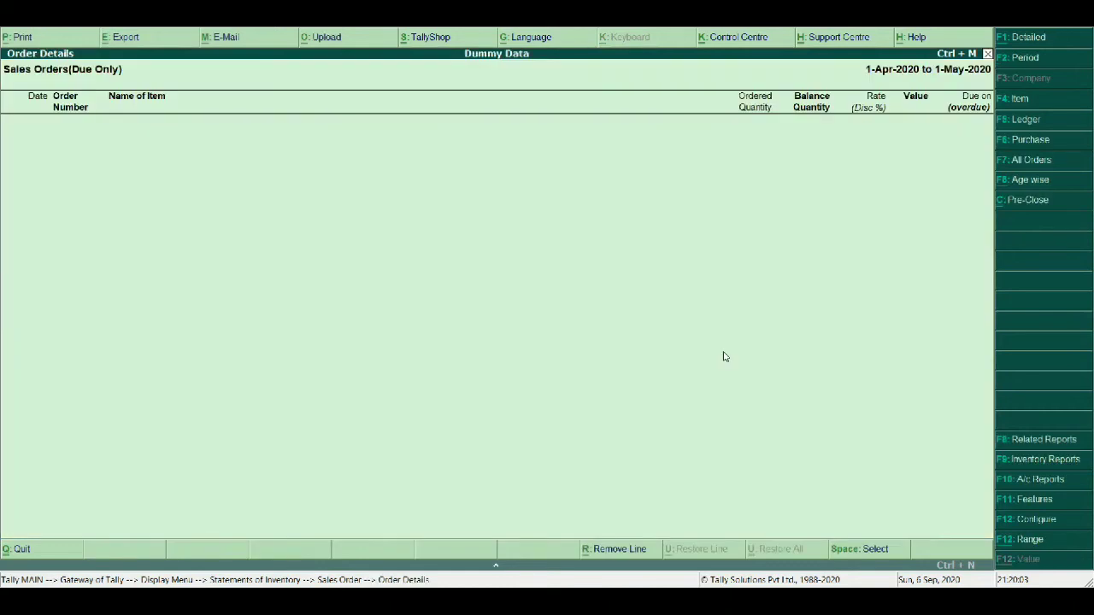
{"action": "left_click", "coordinate": [1019, 58]}
{"action": "key", "text": "Return"}
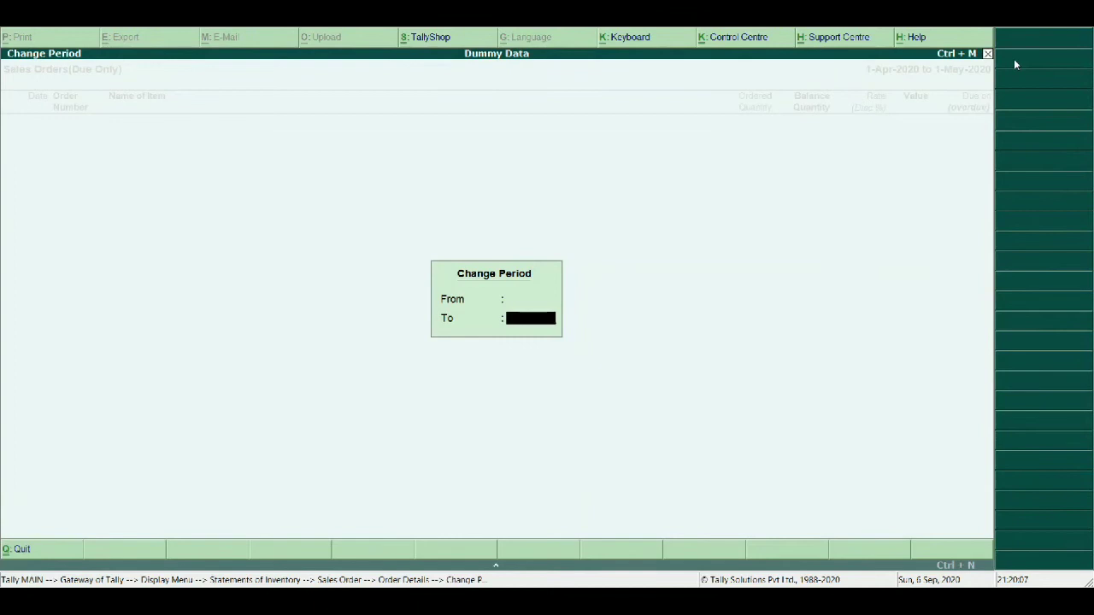
{"action": "key", "text": "Return"}
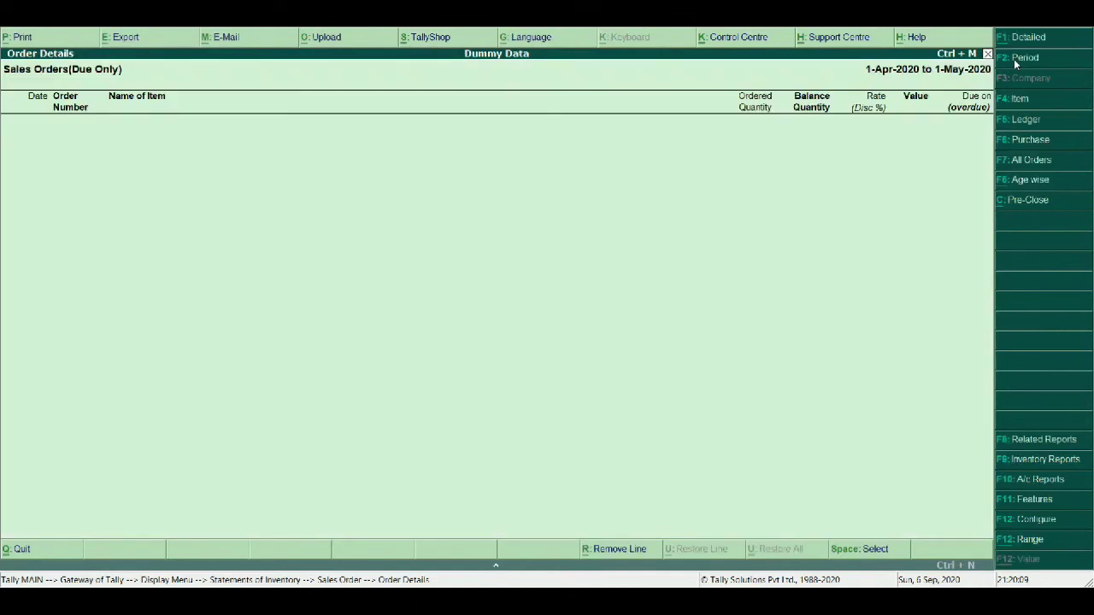
Set the sales orders report period from 1-4-2020 to 31-3-2021
{"action": "left_click", "coordinate": [1016, 61]}
{"action": "type", "text": "1-4"}
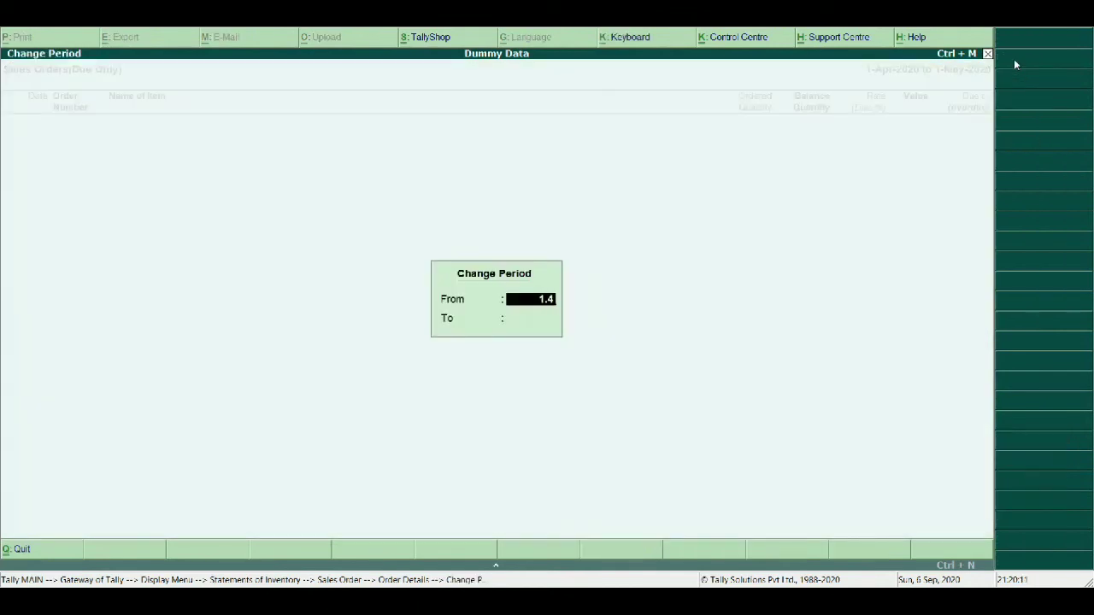
{"action": "key", "text": "Return"}
{"action": "type", "text": "31"}
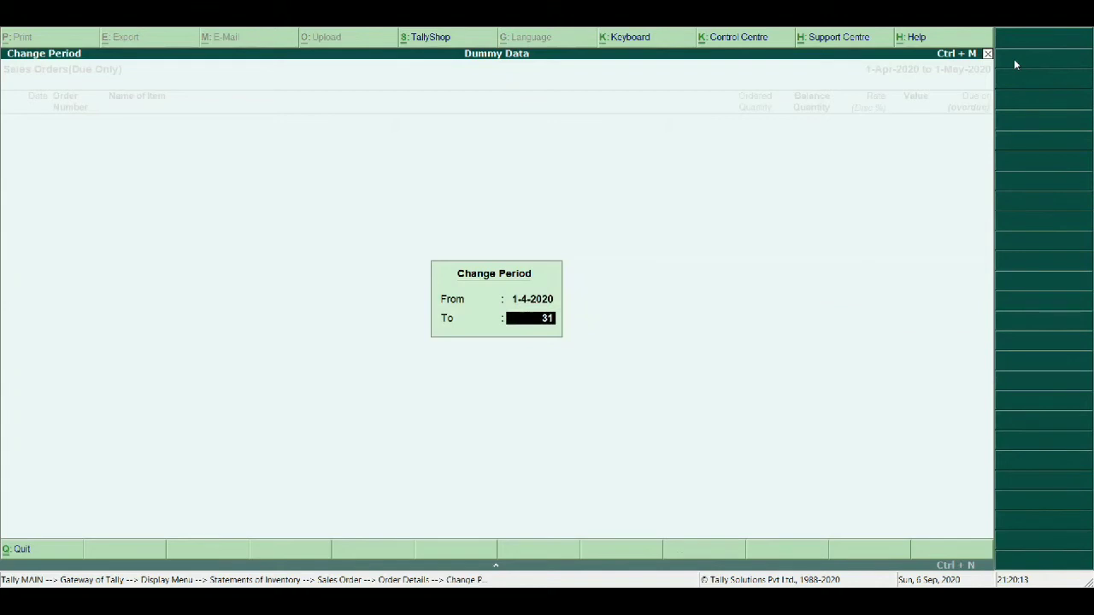
{"action": "type", "text": ".3.20"}
{"action": "key", "text": "Return"}
{"action": "key", "text": "BackSpace"}
{"action": "type", "text": "1"}
{"action": "key", "text": "Return"}
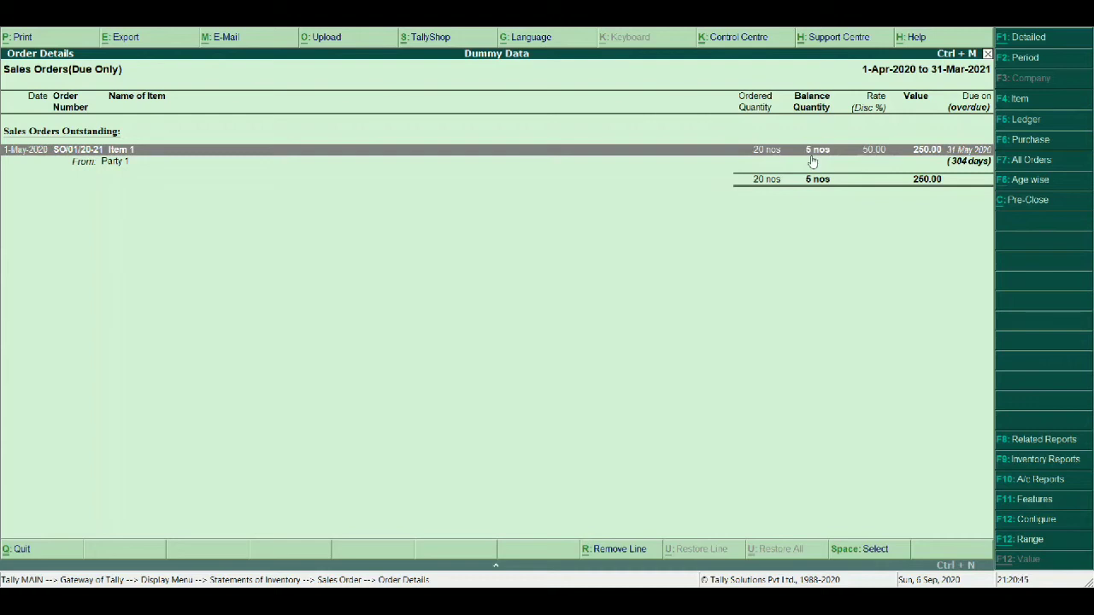
Configure the order report with Show Cleared Purchase Orders set to Yes, keeping the other options
{"action": "key", "text": "F12"}
{"action": "key", "text": "Return"}
{"action": "key", "text": "Return"}
{"action": "key", "text": "Return"}
{"action": "key", "text": "Return"}
{"action": "key", "text": "Return"}
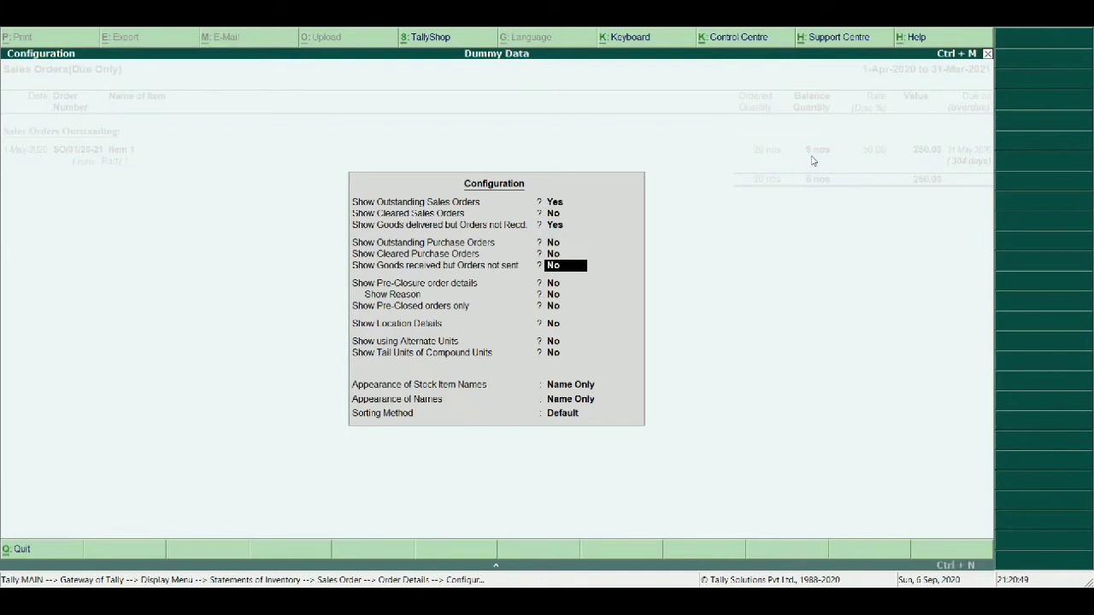
{"action": "key", "text": "Up"}
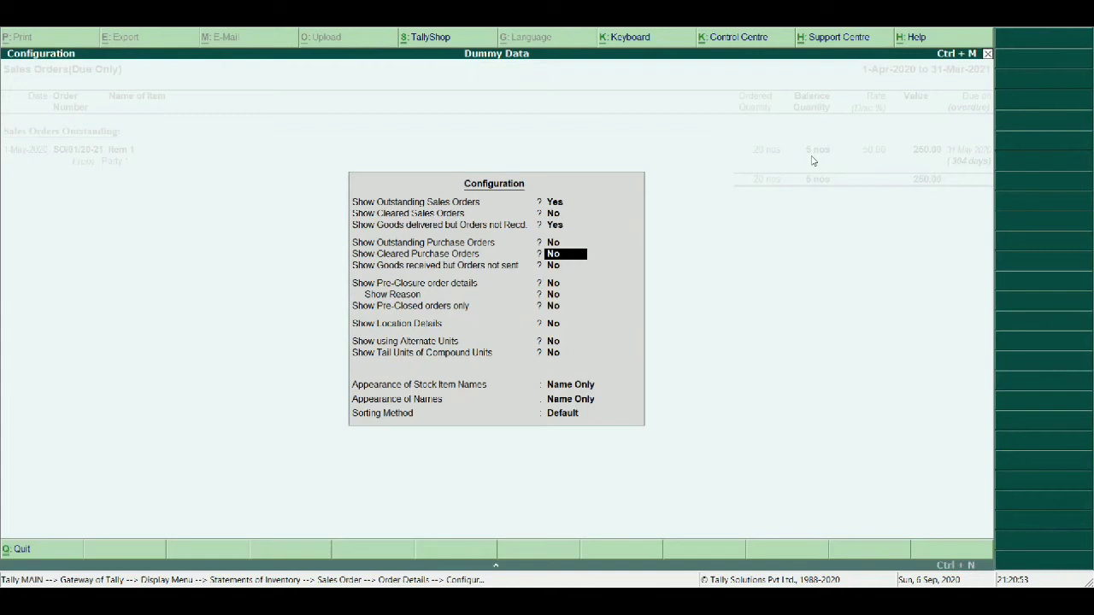
{"action": "key", "text": "y"}
{"action": "key", "text": "Return"}
{"action": "key", "text": "Return"}
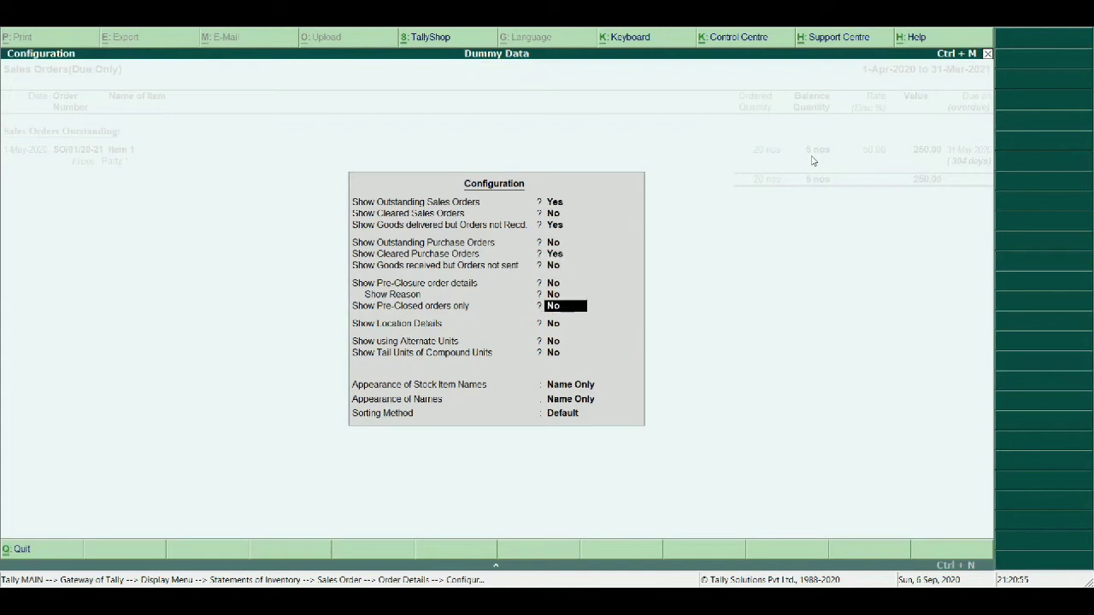
{"action": "key", "text": "ctrl+a"}
Expand Item 1's outstanding order and examine its linked sales order, delivery note and sales entries
{"action": "key", "text": "shift+Return"}
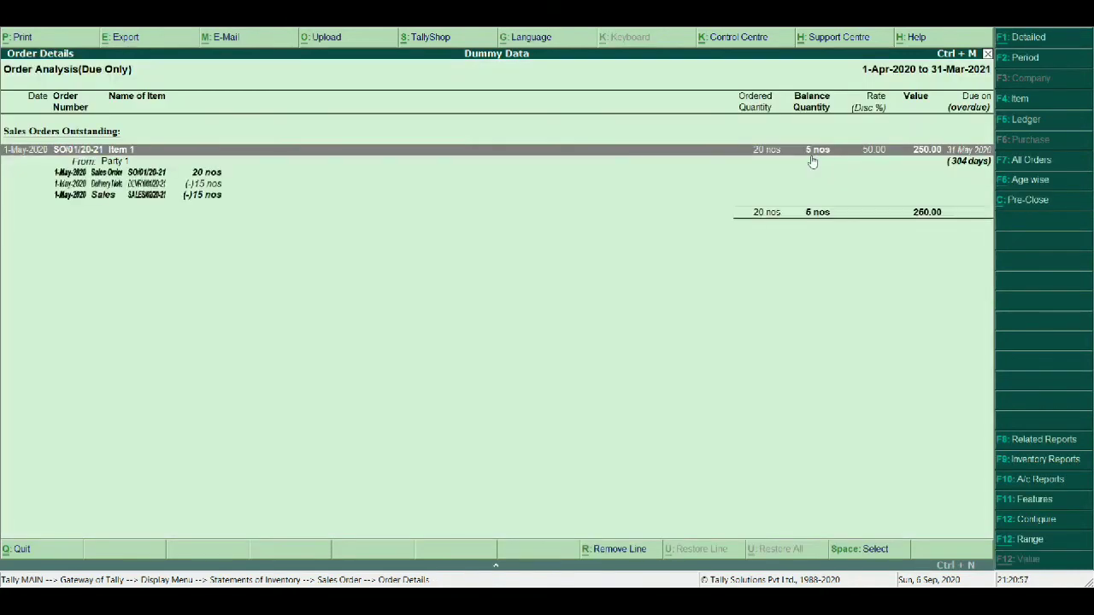
{"action": "key", "text": "Down"}
{"action": "key", "text": "Down"}
{"action": "key", "text": "Down"}
{"action": "key", "text": "Up"}
{"action": "key", "text": "Up"}
{"action": "key", "text": "Up"}
{"action": "key", "text": "Down"}
{"action": "key", "text": "Down"}
{"action": "key", "text": "Up"}
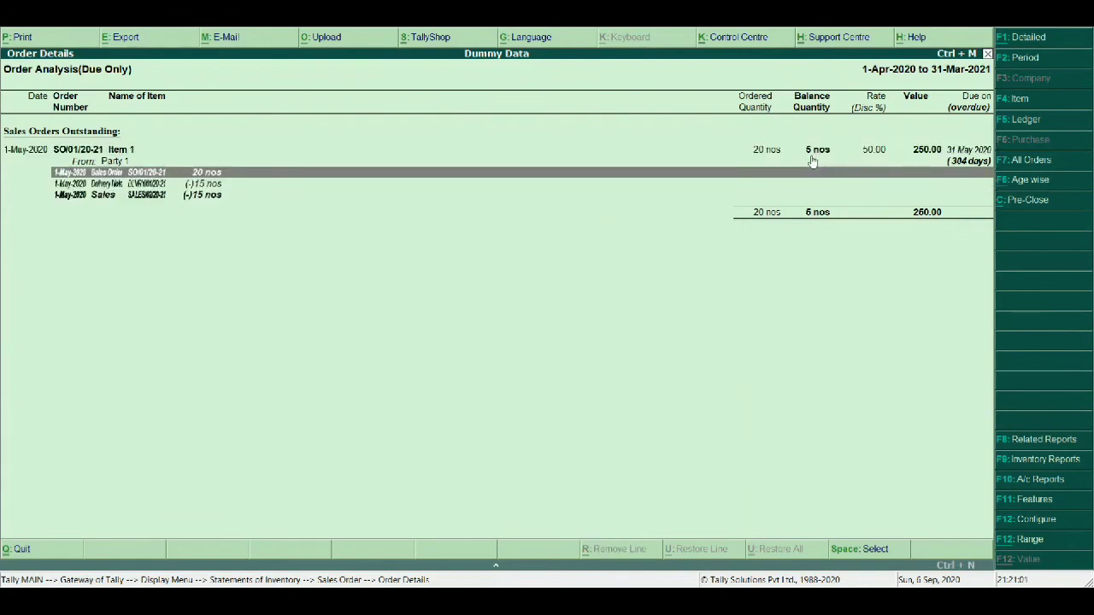
{"action": "key", "text": "Down"}
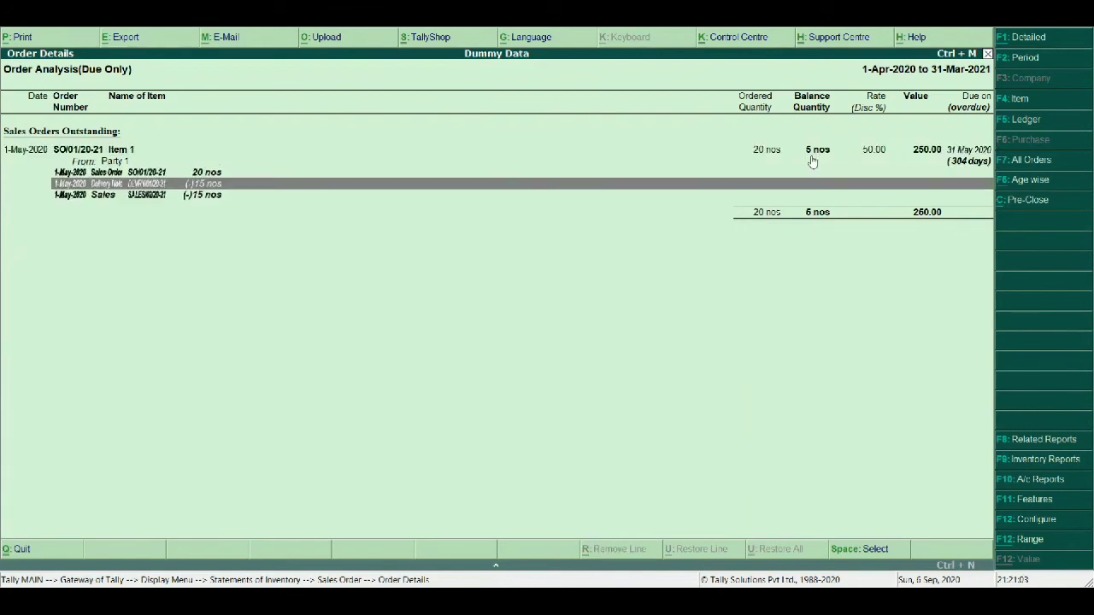
{"action": "key", "text": "Down"}
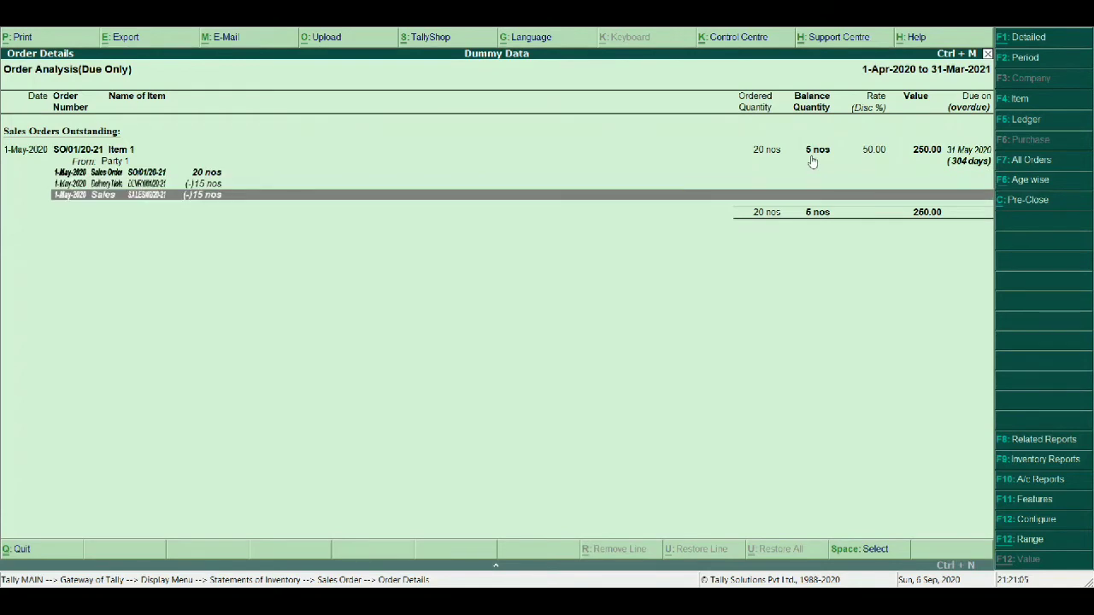
Leave the order report and open a new Purchase Order voucher
{"action": "key", "text": "Escape"}
{"action": "key", "text": "Escape"}
{"action": "key", "text": "Escape"}
{"action": "key", "text": "Escape"}
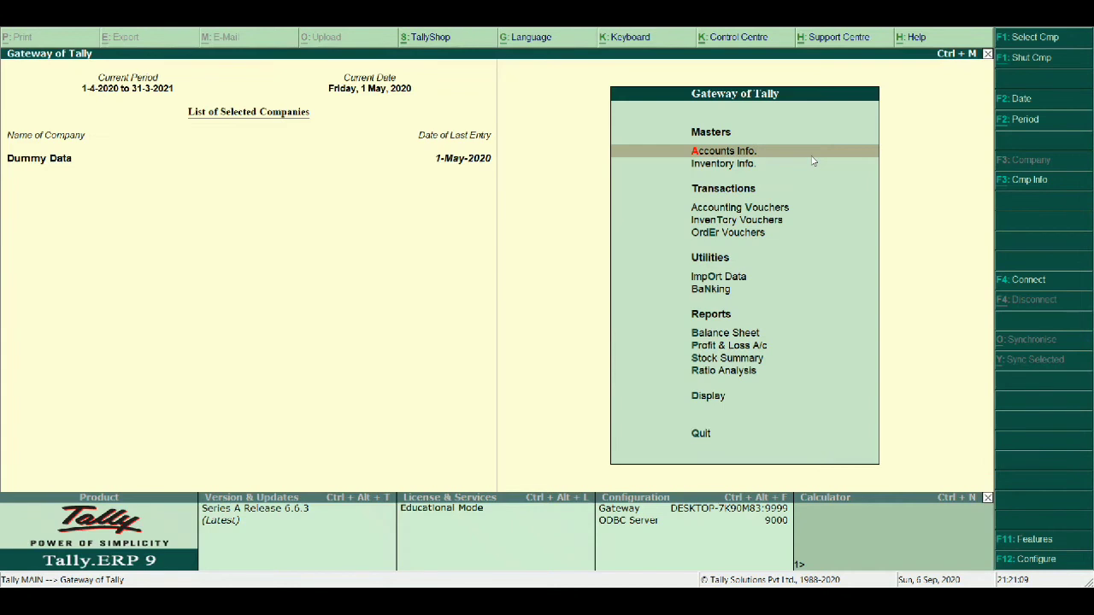
{"action": "key", "text": "Down"}
{"action": "key", "text": "Down"}
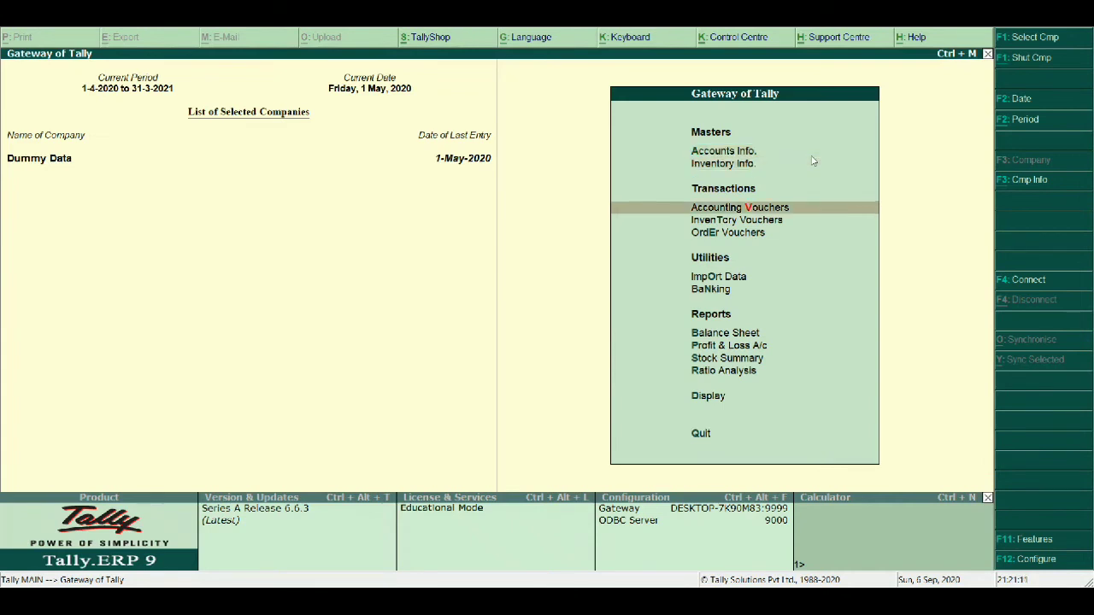
{"action": "key", "text": "Down"}
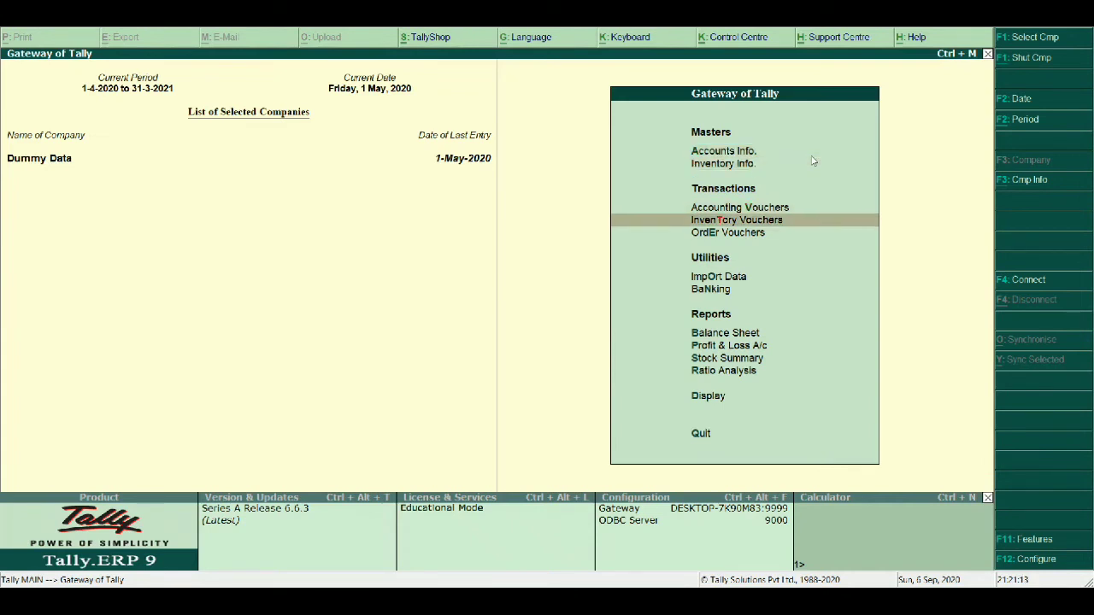
{"action": "key", "text": "Down"}
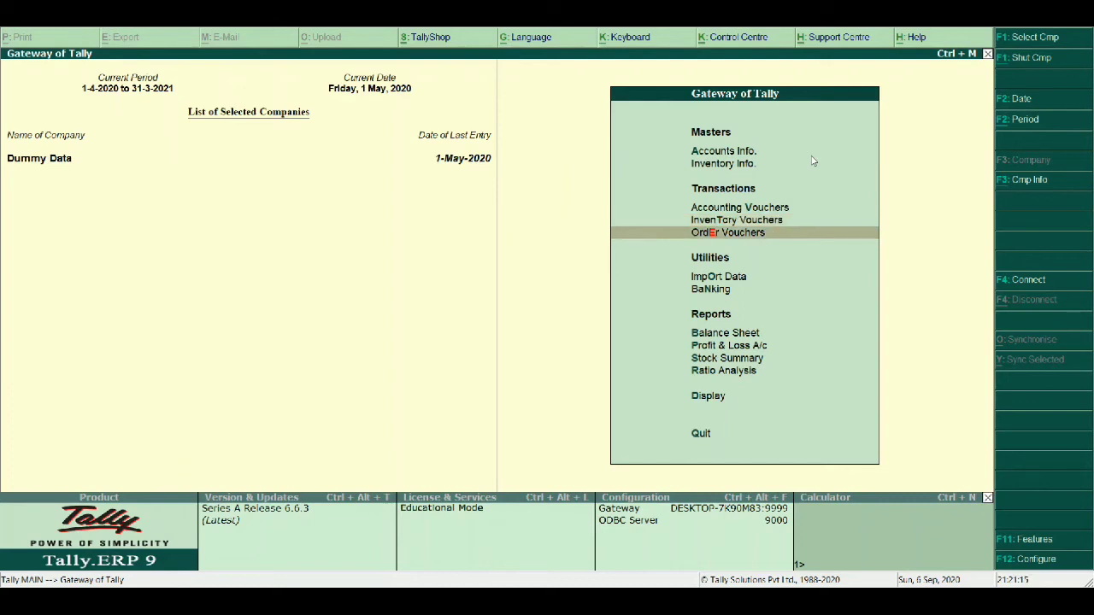
{"action": "key", "text": "Return"}
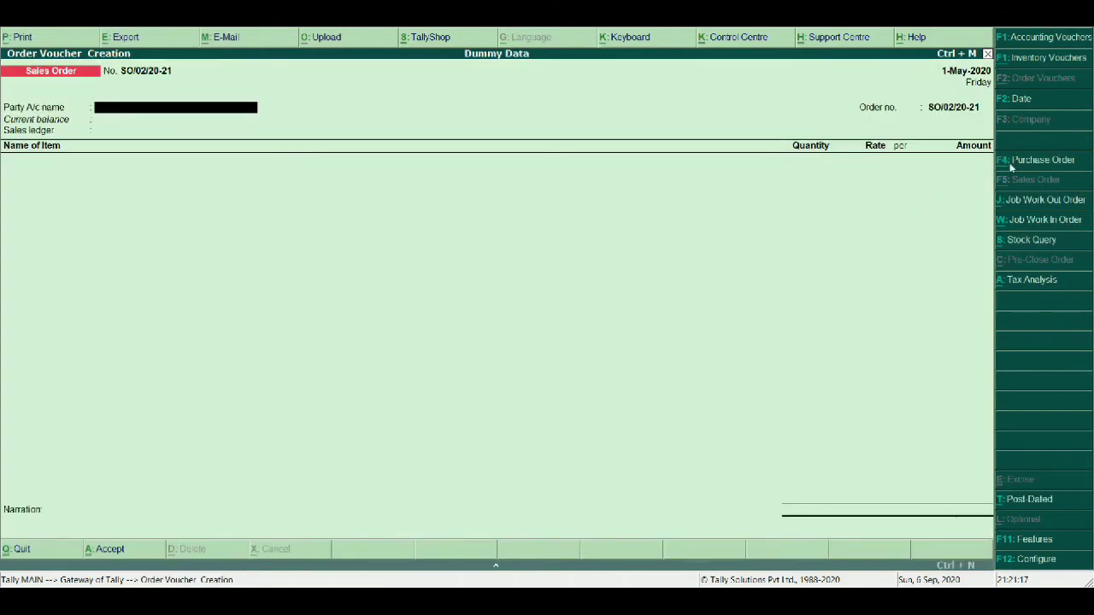
{"action": "left_click", "coordinate": [1020, 162]}
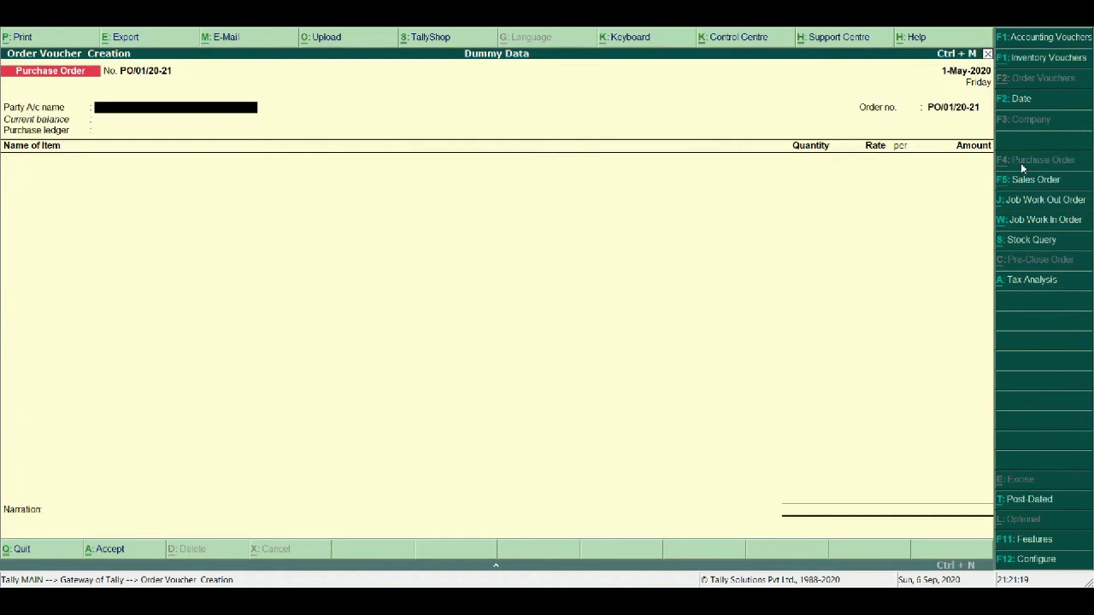
Set the purchase order's party to Xyz Party with its default supplier details, and use Purchase Account as the purchase ledger
{"action": "key", "text": "Return"}
{"action": "key", "text": "Down"}
{"action": "key", "text": "Down"}
{"action": "key", "text": "Down"}
{"action": "key", "text": "Down"}
{"action": "key", "text": "Return"}
{"action": "key", "text": "Return"}
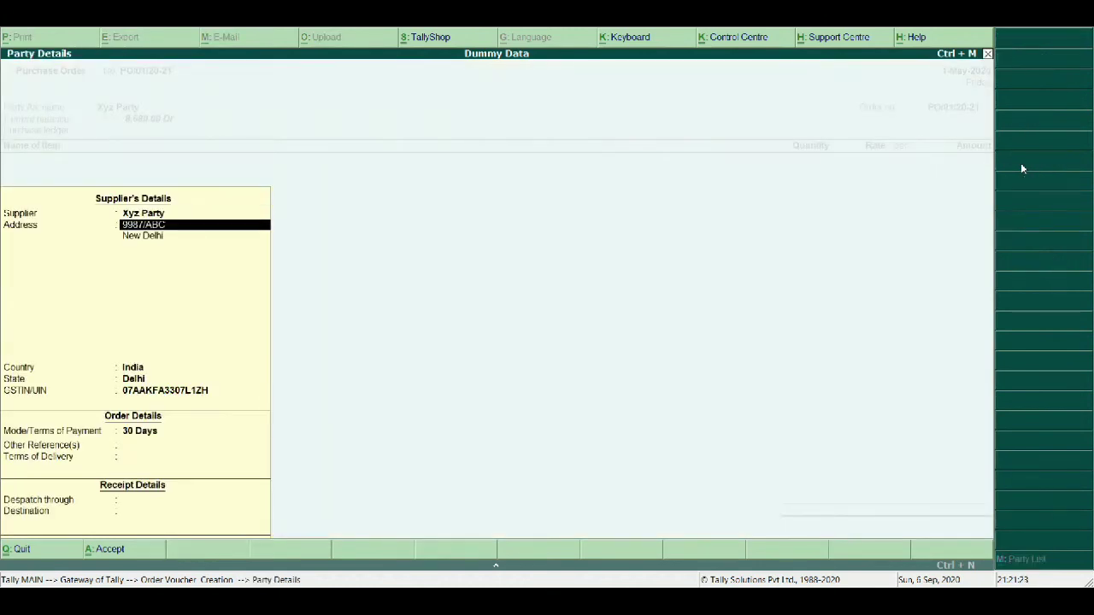
{"action": "key", "text": "ctrl+a"}
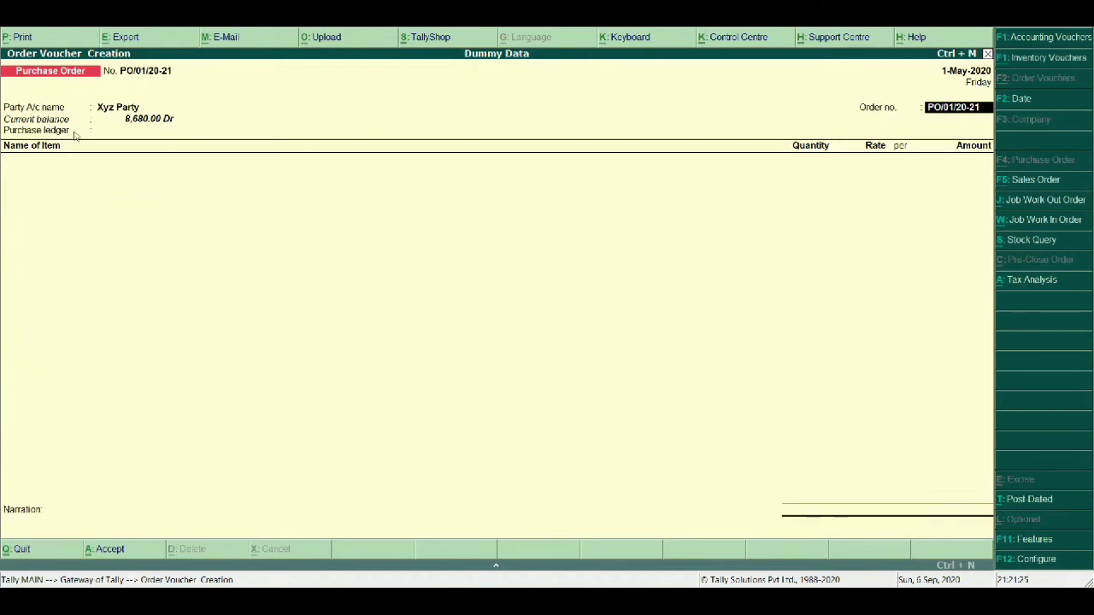
{"action": "key", "text": "Return"}
{"action": "key", "text": "Return"}
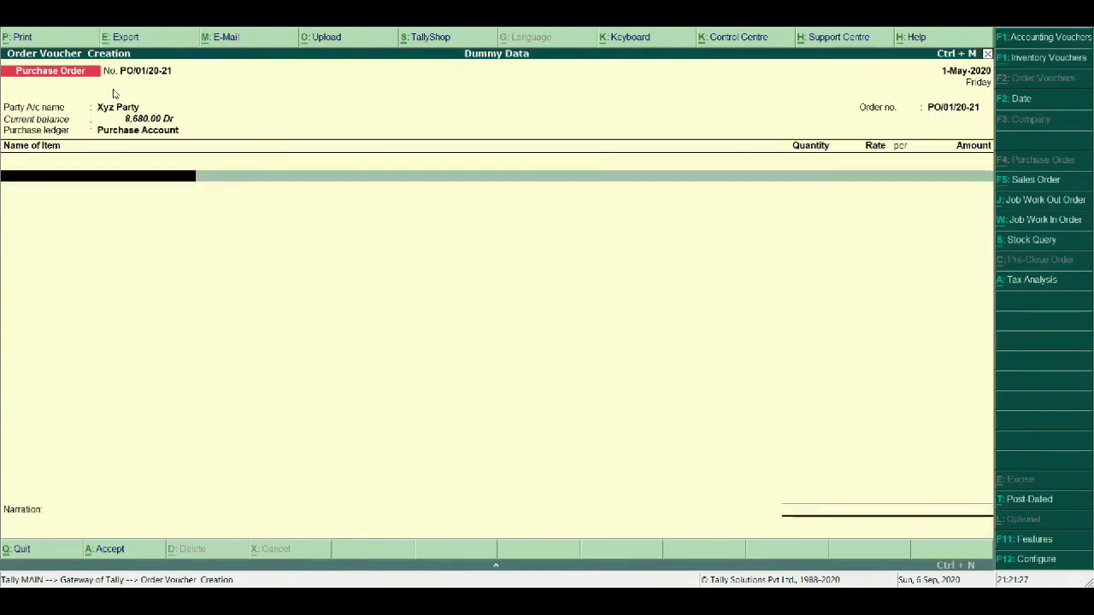
Add Item 1 to the purchase order with a due date of 1-May-2020
{"action": "key", "text": "Down"}
{"action": "key", "text": "Down"}
{"action": "key", "text": "Down"}
{"action": "key", "text": "Down"}
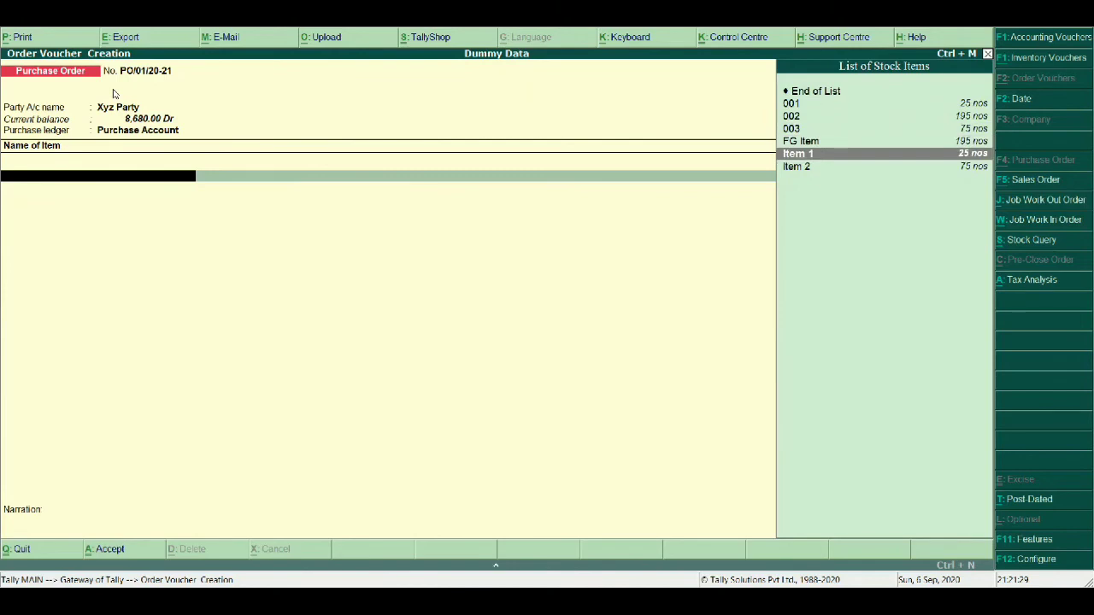
{"action": "key", "text": "Return"}
{"action": "key", "text": "Return"}
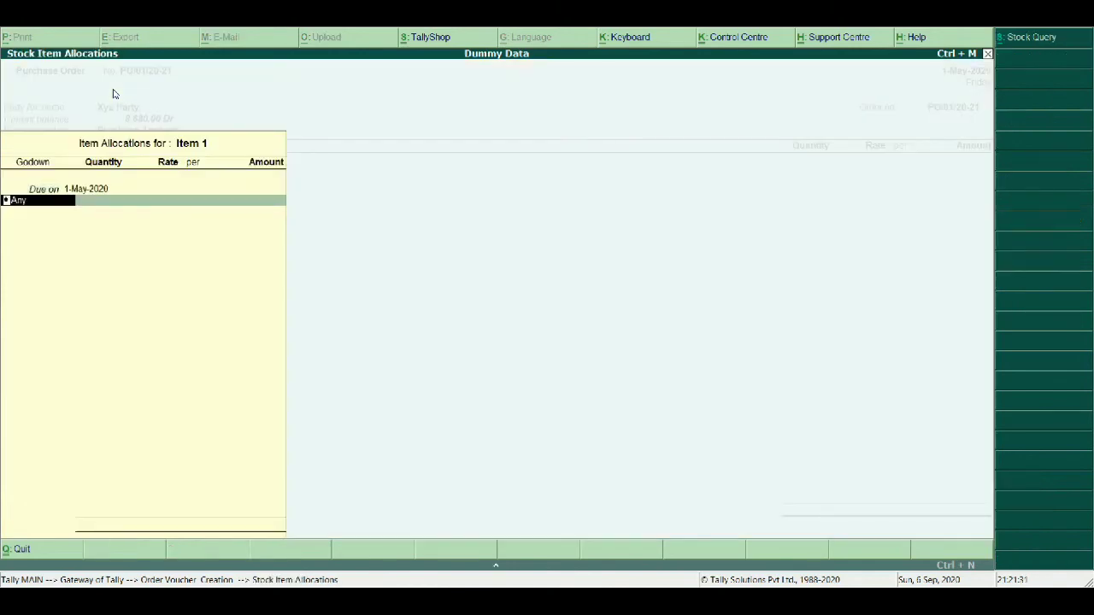
{"action": "key", "text": "BackSpace"}
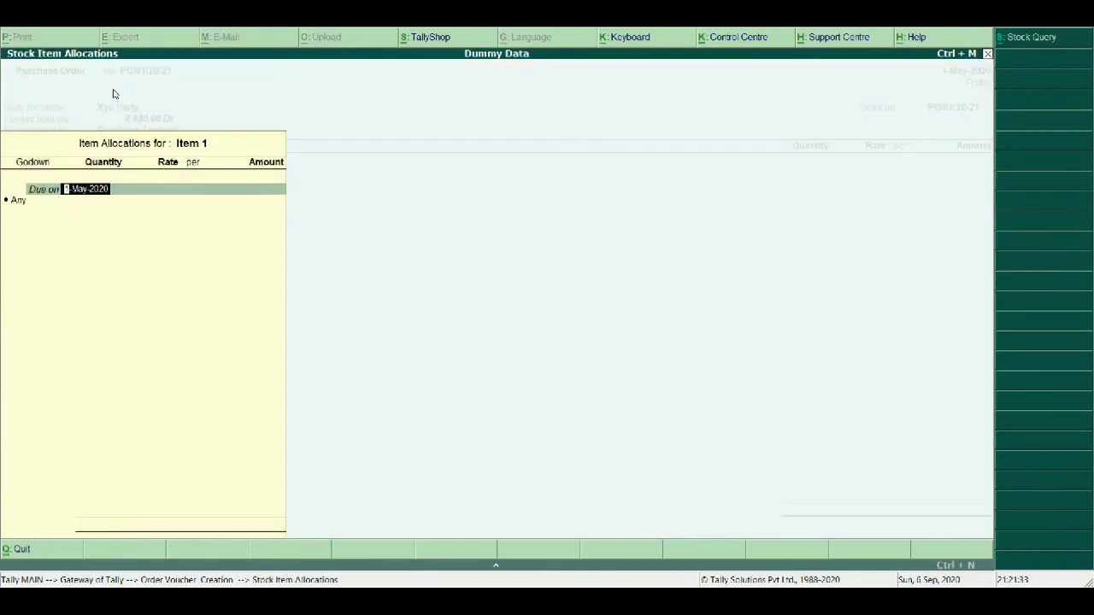
{"action": "key", "text": "Return"}
{"action": "key", "text": "Down"}
{"action": "key", "text": "Down"}
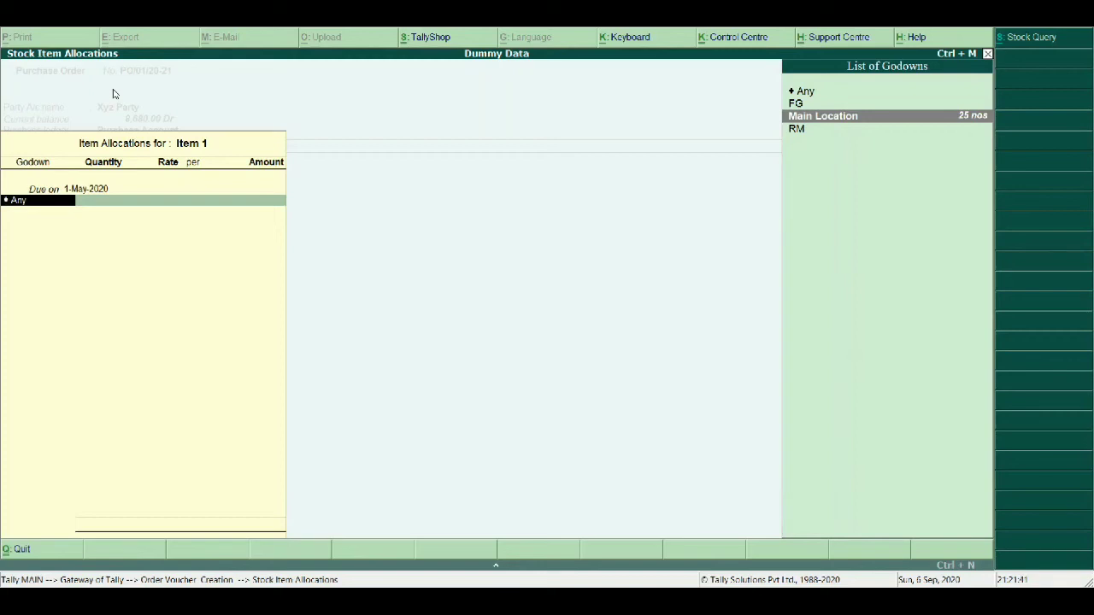
{"action": "key", "text": "Return"}
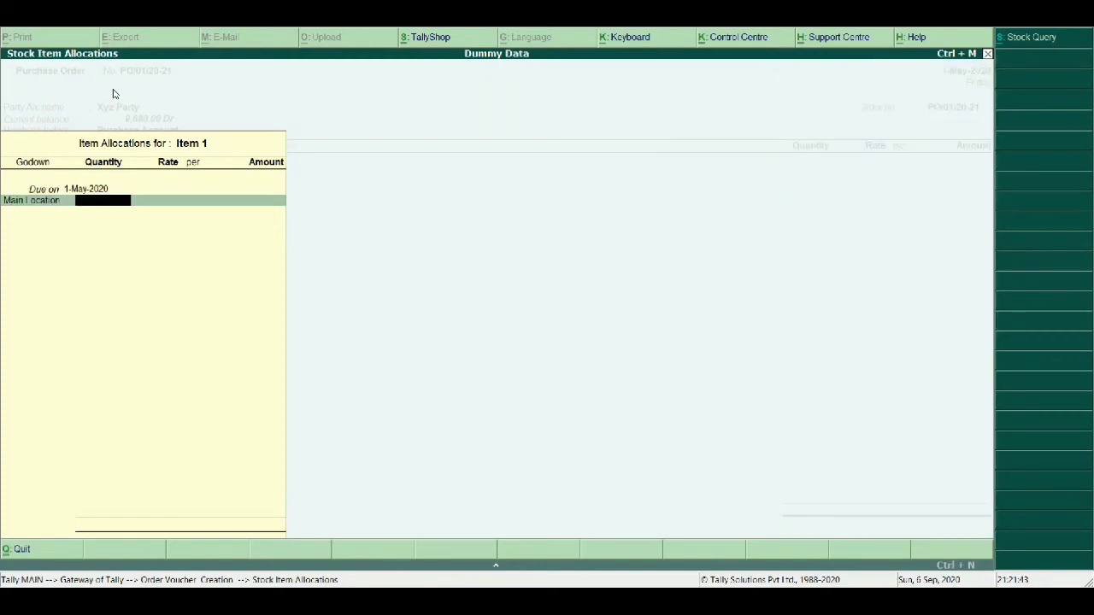
{"action": "key", "text": "BackSpace"}
{"action": "key", "text": "Up"}
{"action": "key", "text": "Up"}
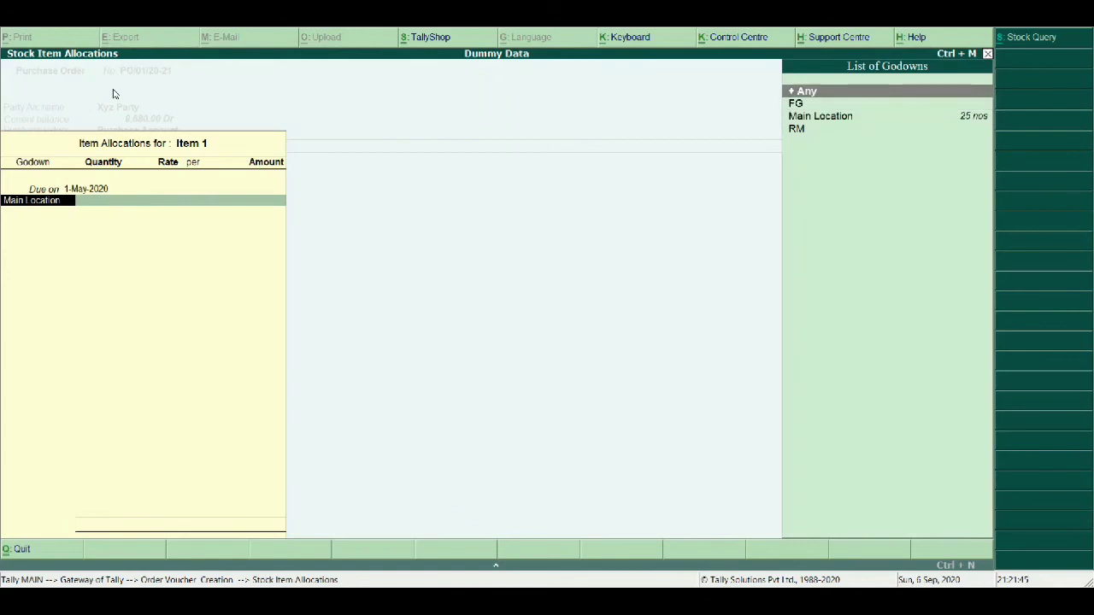
Allocate 200 nos of Item 1 to godown Any at a rate of 10.00
{"action": "key", "text": "Return"}
{"action": "type", "text": "200"}
{"action": "key", "text": "Return"}
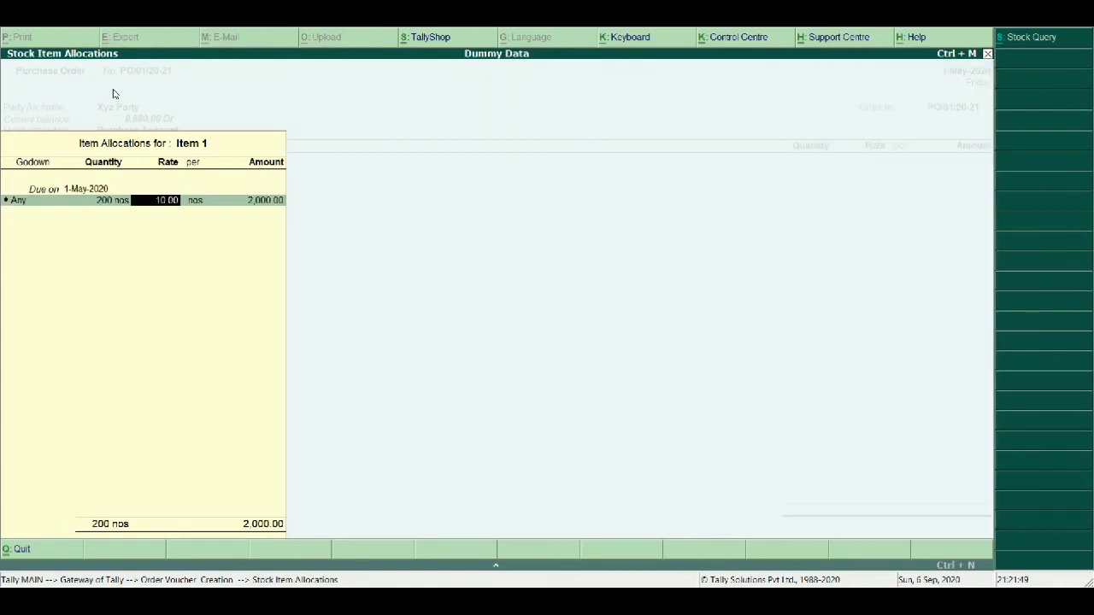
{"action": "key", "text": "Return"}
{"action": "key", "text": "Return"}
{"action": "key", "text": "Return"}
{"action": "key", "text": "Return"}
{"action": "key", "text": "Return"}
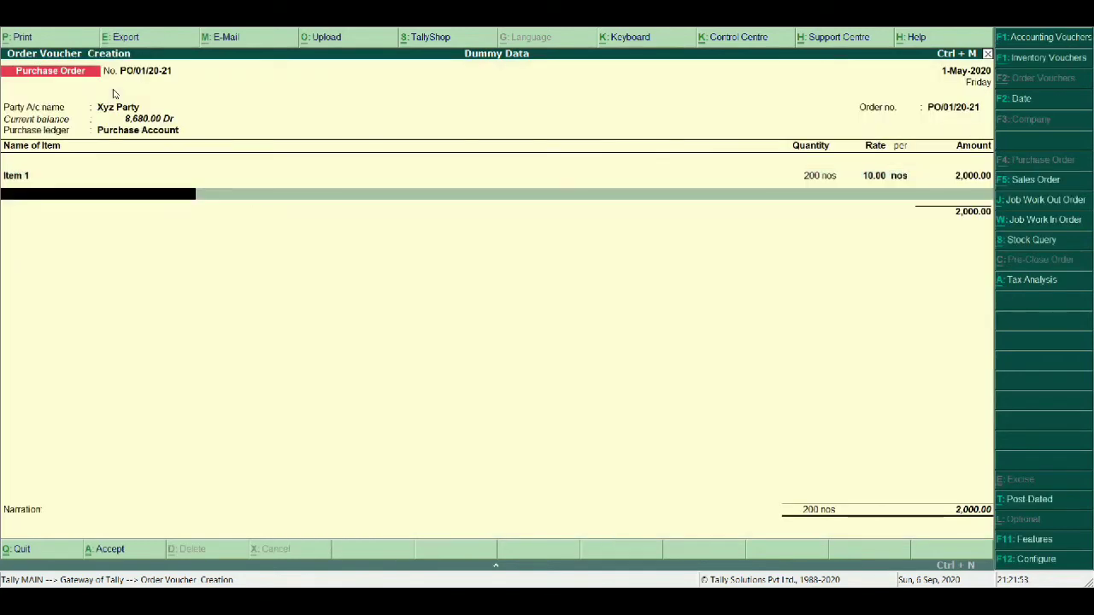
Add Item 2 as the second line of the purchase order, due on 1-May-2020
{"action": "key", "text": "Down"}
{"action": "key", "text": "Down"}
{"action": "key", "text": "Down"}
{"action": "key", "text": "Down"}
{"action": "key", "text": "Down"}
{"action": "key", "text": "Down"}
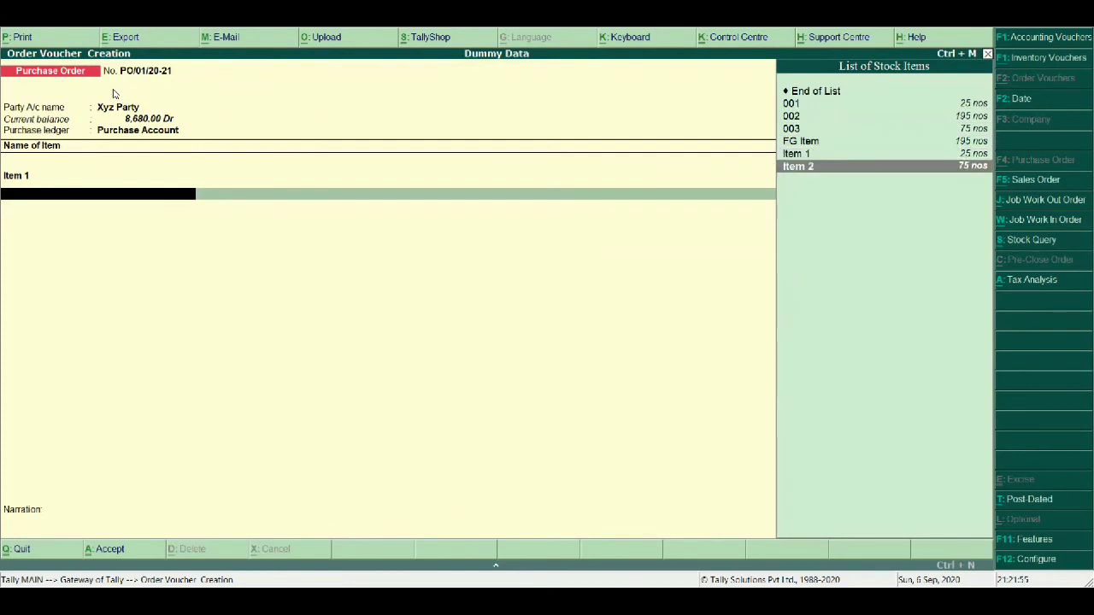
{"action": "key", "text": "Return"}
{"action": "key", "text": "Return"}
{"action": "key", "text": "BackSpace"}
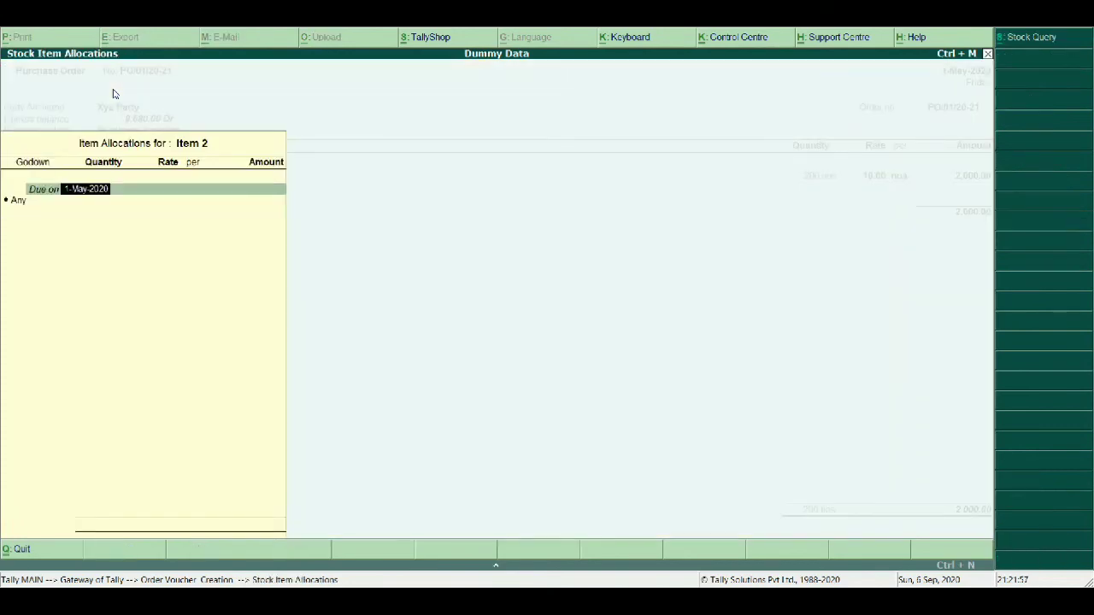
{"action": "key", "text": "Return"}
Allocate 100 nos of Item 2 to godown Any at a rate of 12.00
{"action": "key", "text": "Return"}
{"action": "type", "text": "100"}
{"action": "key", "text": "Return"}
{"action": "key", "text": "Return"}
{"action": "key", "text": "Return"}
{"action": "key", "text": "Return"}
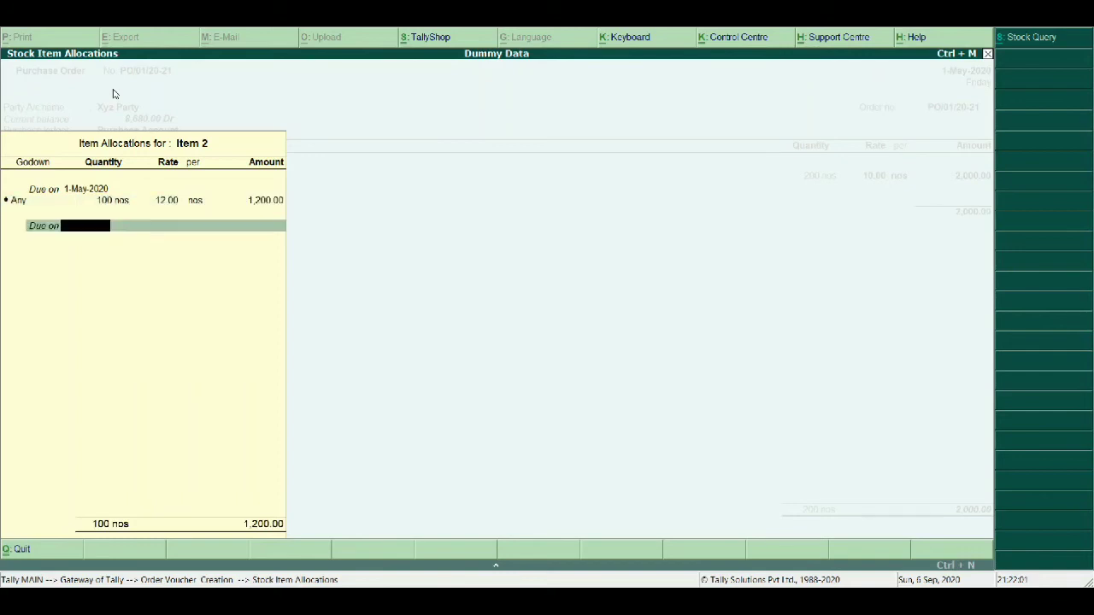
{"action": "key", "text": "Return"}
{"action": "key", "text": "Return"}
Add the CGST and SGST ledgers below the items and save the purchase order
{"action": "key", "text": "Return"}
{"action": "type", "text": "CGS"}
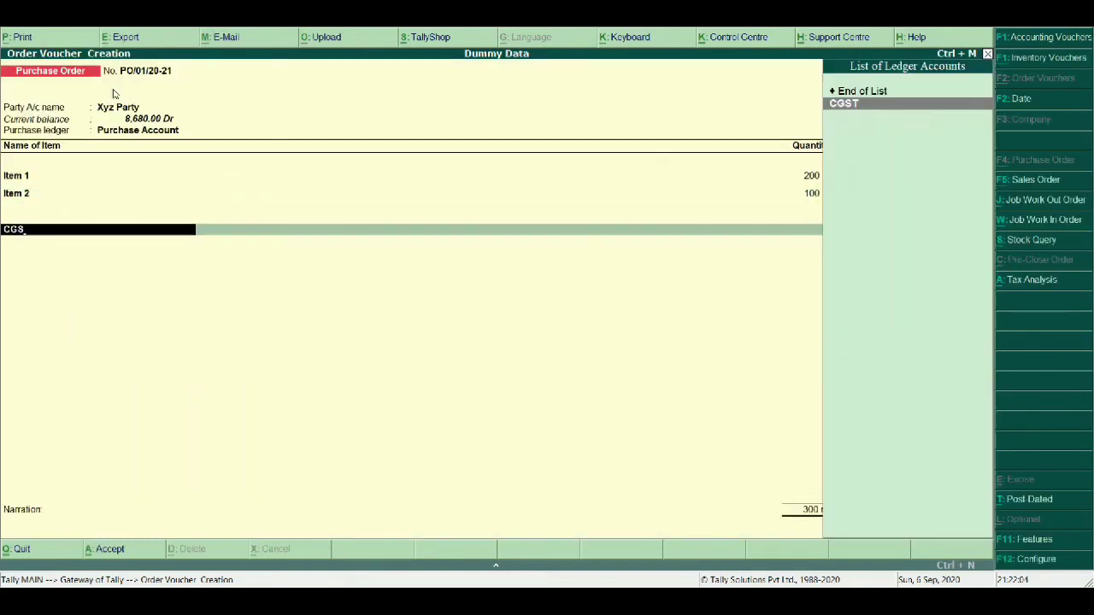
{"action": "key", "text": "Return"}
{"action": "key", "text": "Return"}
{"action": "type", "text": "SGST"}
{"action": "key", "text": "Return"}
{"action": "key", "text": "Return"}
{"action": "key", "text": "Return"}
{"action": "key", "text": "Return"}
{"action": "key", "text": "Return"}
{"action": "key", "text": "Return"}
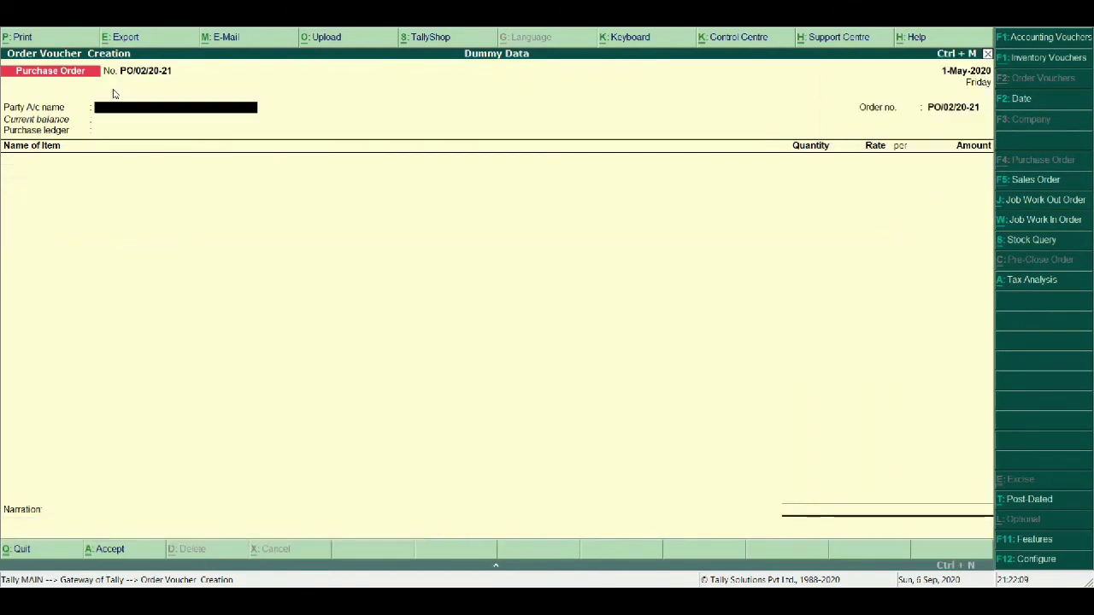
Leave order entry and open a new Receipt Note voucher, keeping the reference number field blank
{"action": "key", "text": "Escape"}
{"action": "key", "text": "Up"}
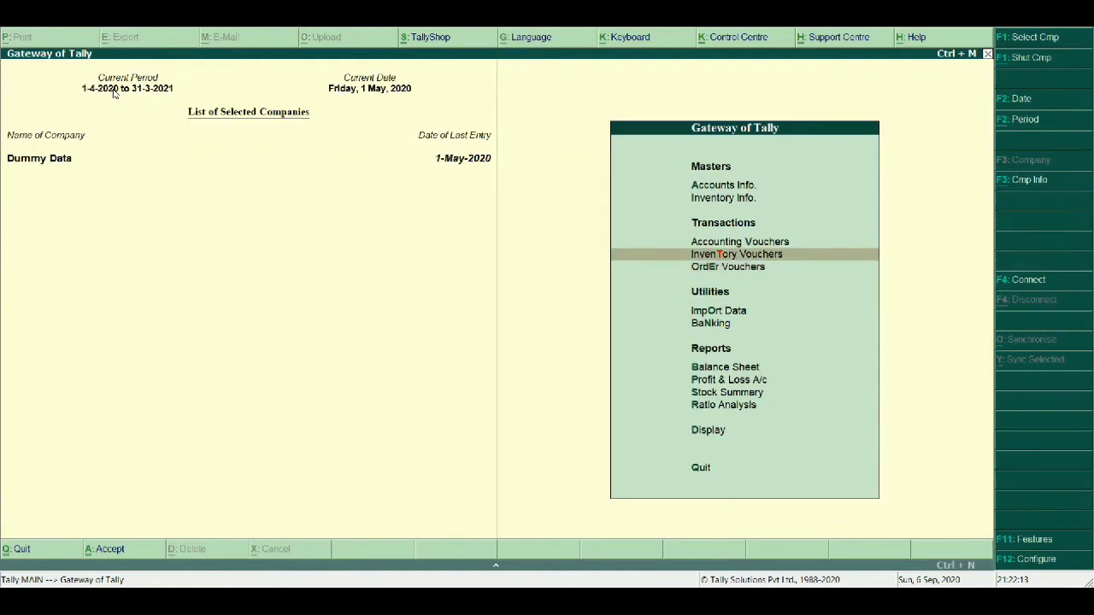
{"action": "key", "text": "Return"}
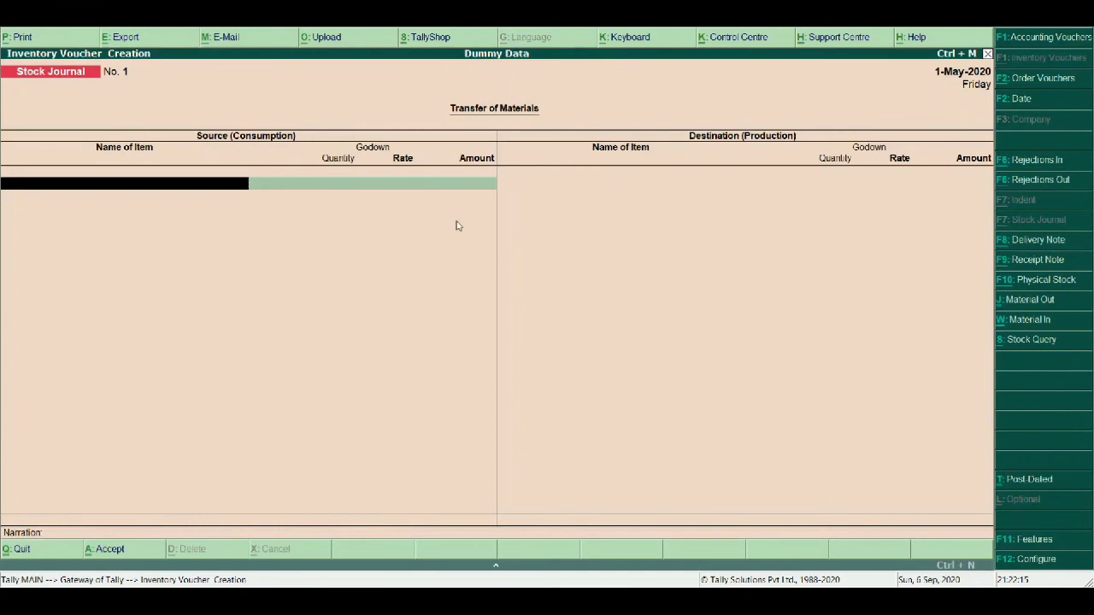
{"action": "left_click", "coordinate": [1038, 260]}
{"action": "key", "text": "Return"}
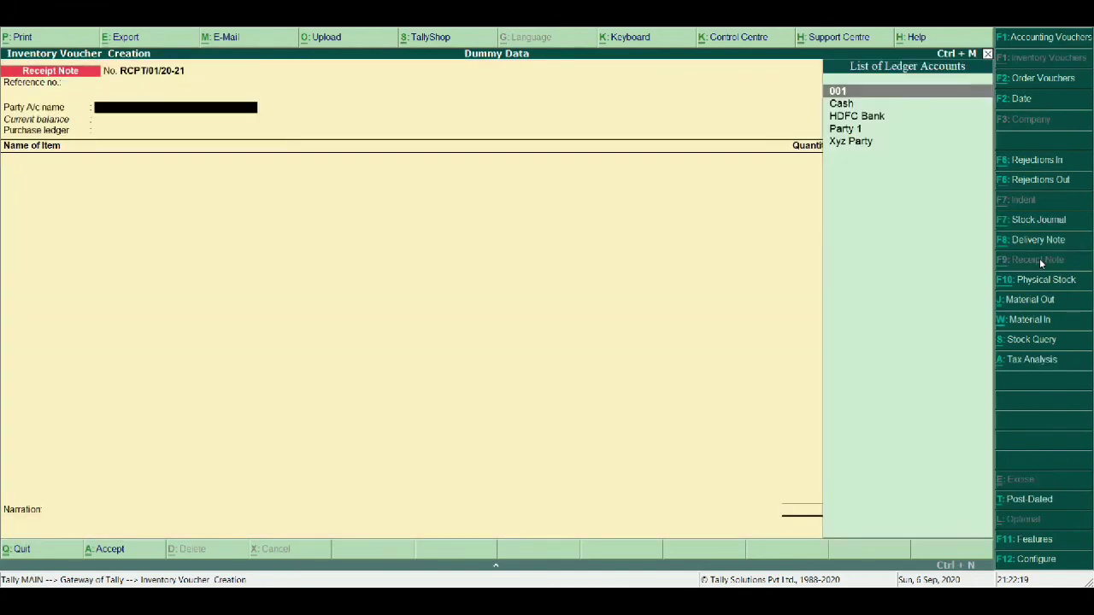
Set Xyz Party as the receipt note's party account
{"action": "key", "text": "Down"}
{"action": "key", "text": "Down"}
{"action": "key", "text": "Down"}
{"action": "key", "text": "Down"}
{"action": "key", "text": "Return"}
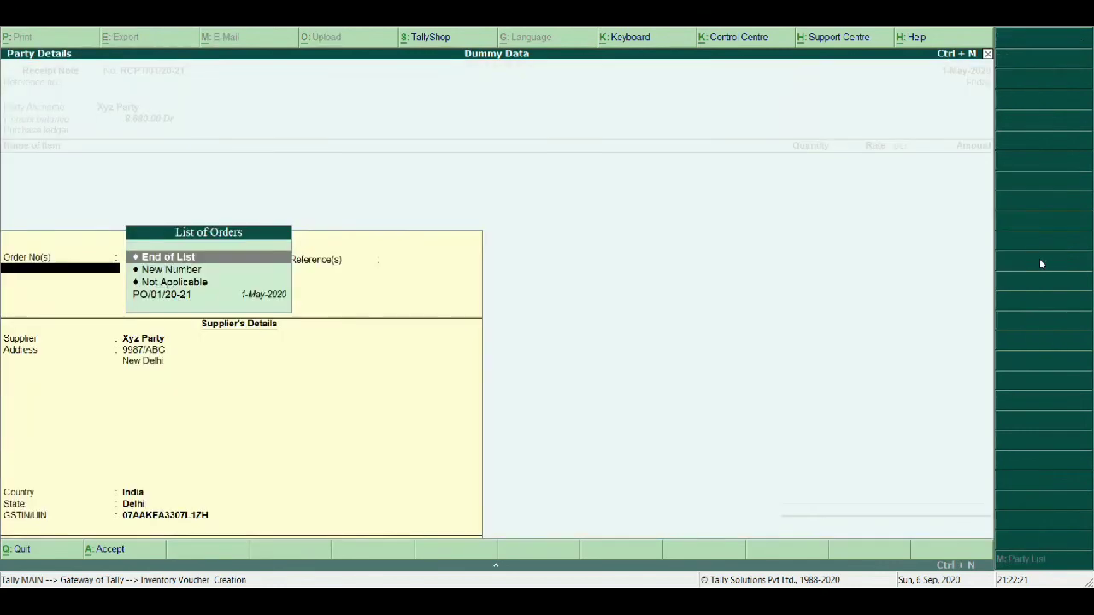
Link the receipt note to the supplier's pending 1-May-2020 purchase order and accept Purchase Account as the purchase ledger
{"action": "key", "text": "Down"}
{"action": "key", "text": "Down"}
{"action": "key", "text": "Down"}
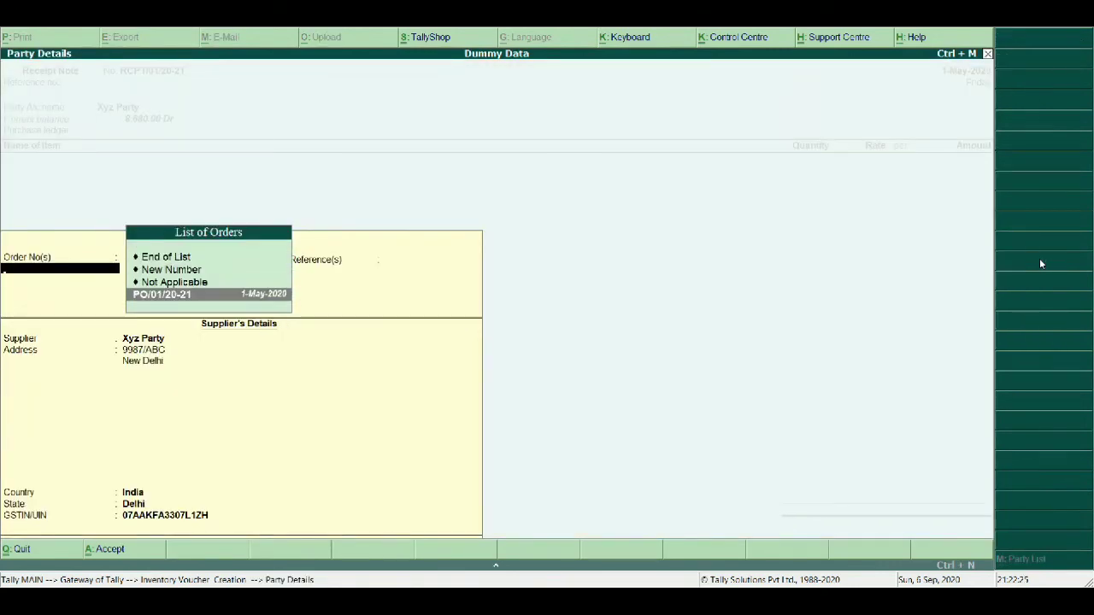
{"action": "key", "text": "Return"}
{"action": "key", "text": "Return"}
{"action": "key", "text": "Return"}
{"action": "key", "text": "Return"}
{"action": "key", "text": "Return"}
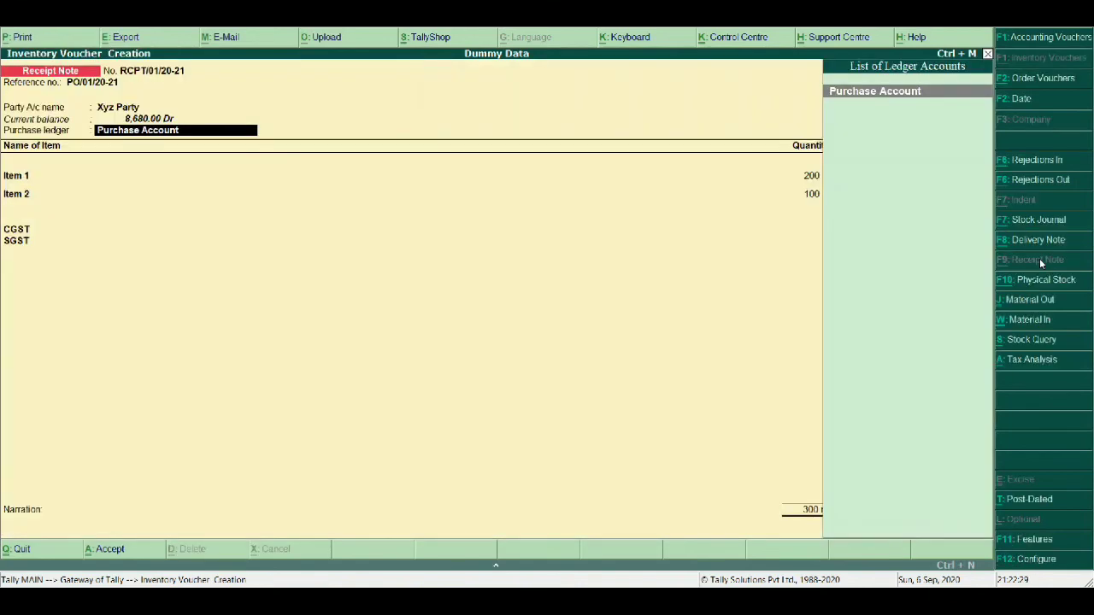
{"action": "key", "text": "Return"}
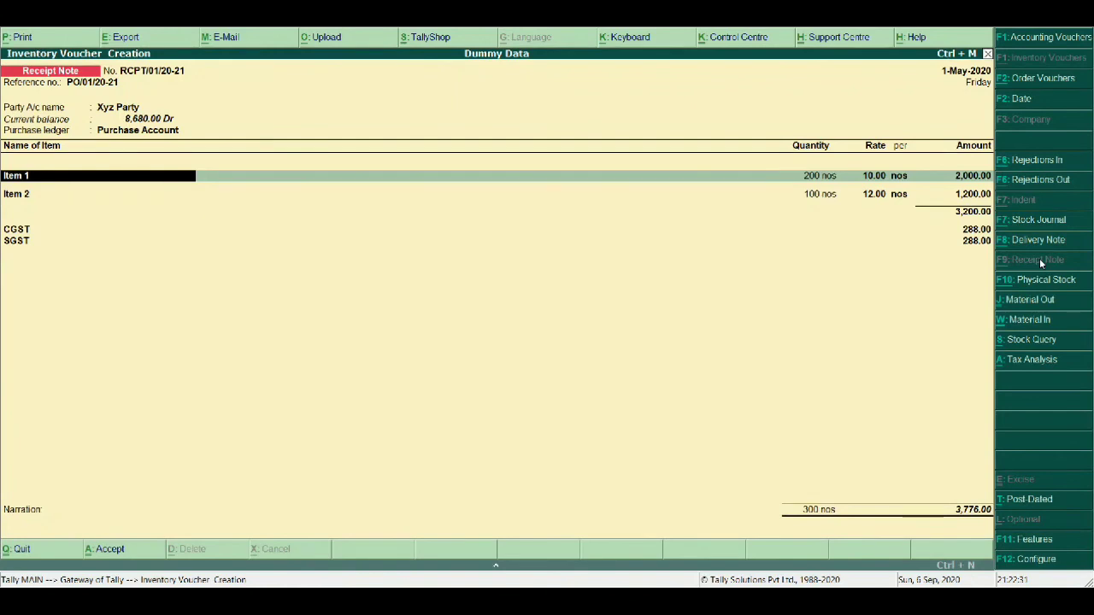
Allocate Item 1 using the receipt note's own number for tracking, the linked purchase order and the Main Location godown
{"action": "key", "text": "Return"}
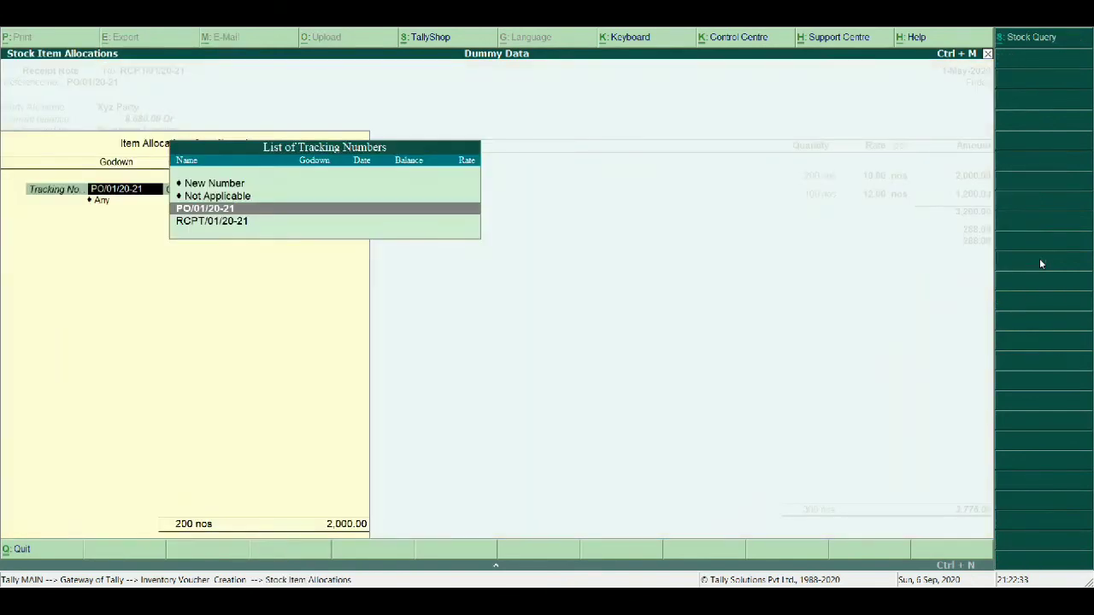
{"action": "key", "text": "Down"}
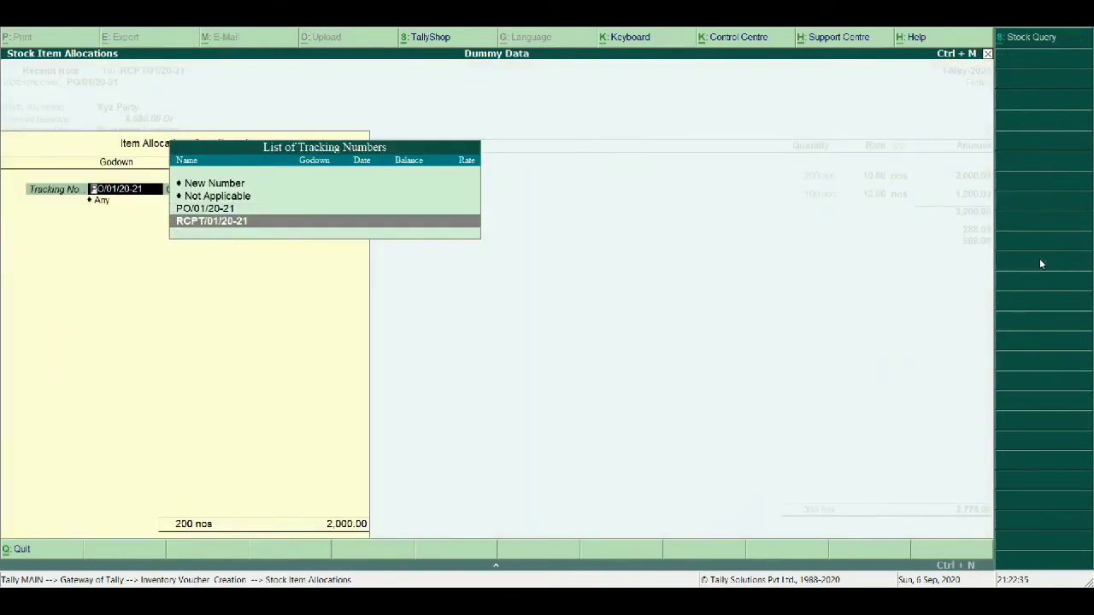
{"action": "key", "text": "Return"}
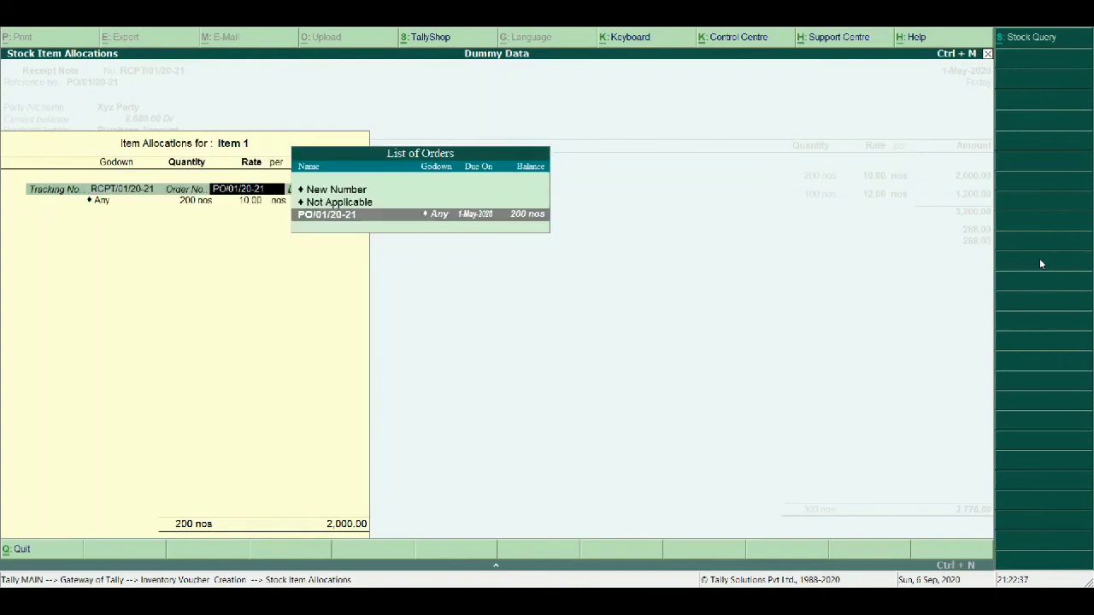
{"action": "key", "text": "Return"}
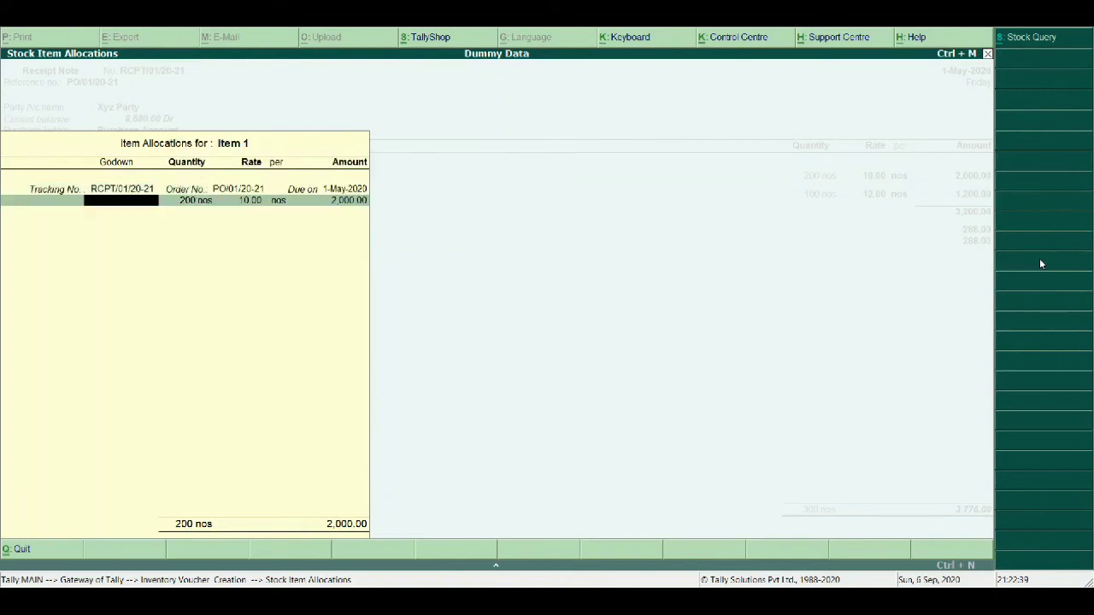
{"action": "key", "text": "Down"}
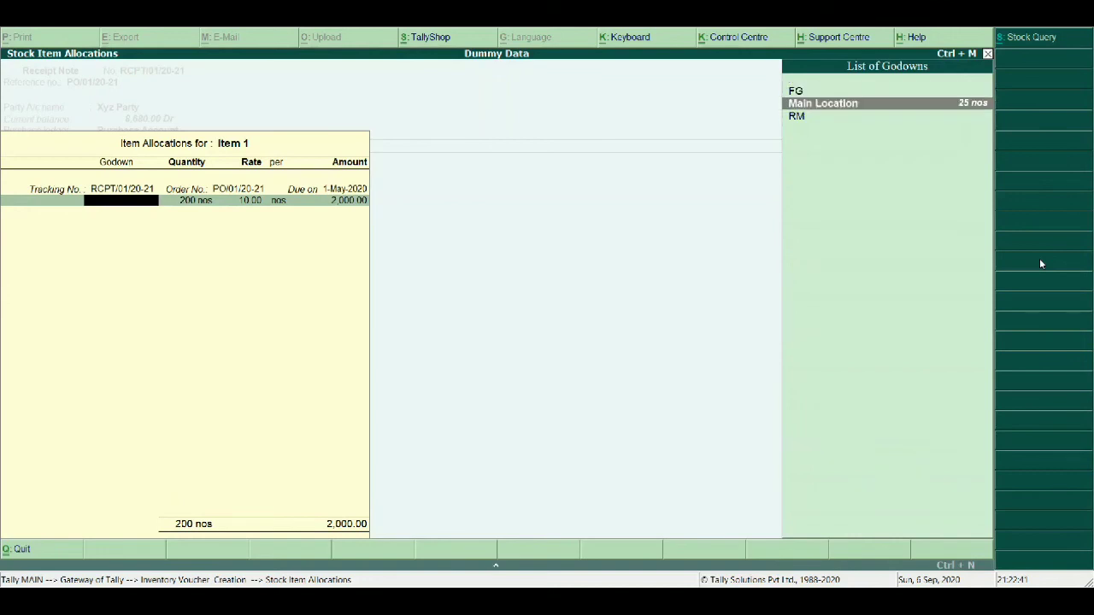
{"action": "key", "text": "Return"}
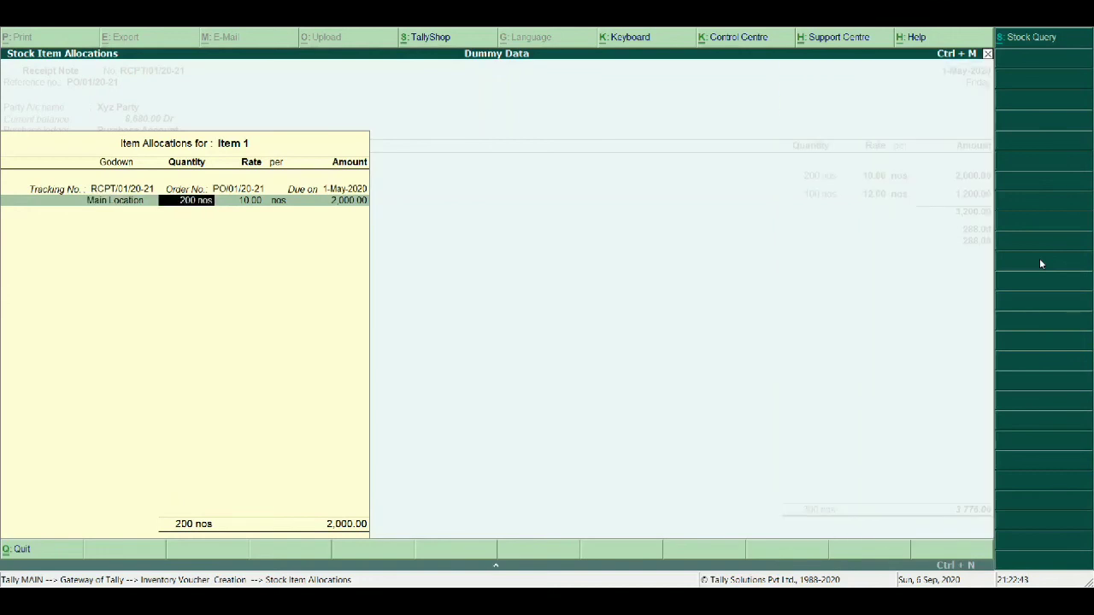
Set Item 1's received quantity to 120 nos at the 10.00 rate and end its allocation list
{"action": "type", "text": "120"}
{"action": "key", "text": "Return"}
{"action": "key", "text": "Return"}
{"action": "key", "text": "Return"}
{"action": "key", "text": "Return"}
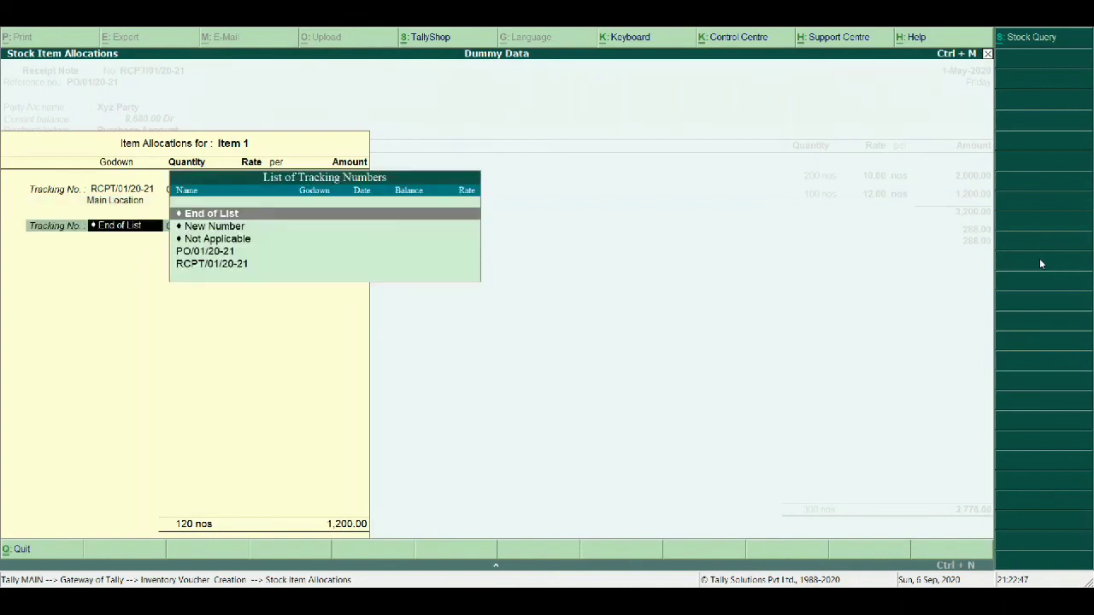
{"action": "key", "text": "Return"}
{"action": "key", "text": "Return"}
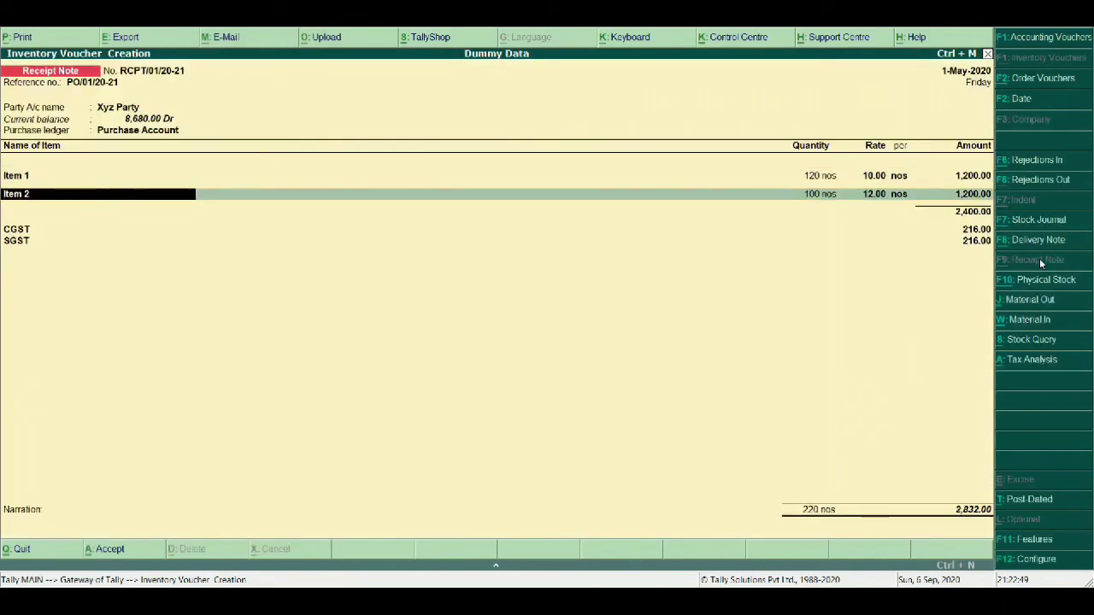
Allocate 100 nos of Item 2 to the RM godown, using the receipt note's own tracking number and the linked purchase order
{"action": "key", "text": "Return"}
{"action": "key", "text": "Down"}
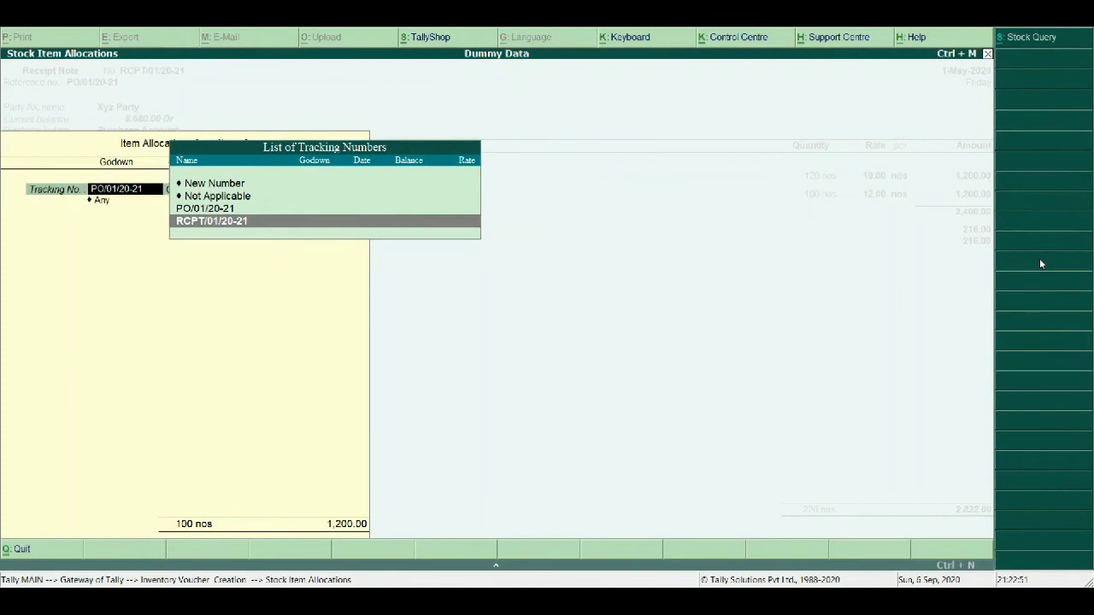
{"action": "key", "text": "Return"}
{"action": "key", "text": "Return"}
{"action": "key", "text": "Return"}
{"action": "key", "text": "BackSpace"}
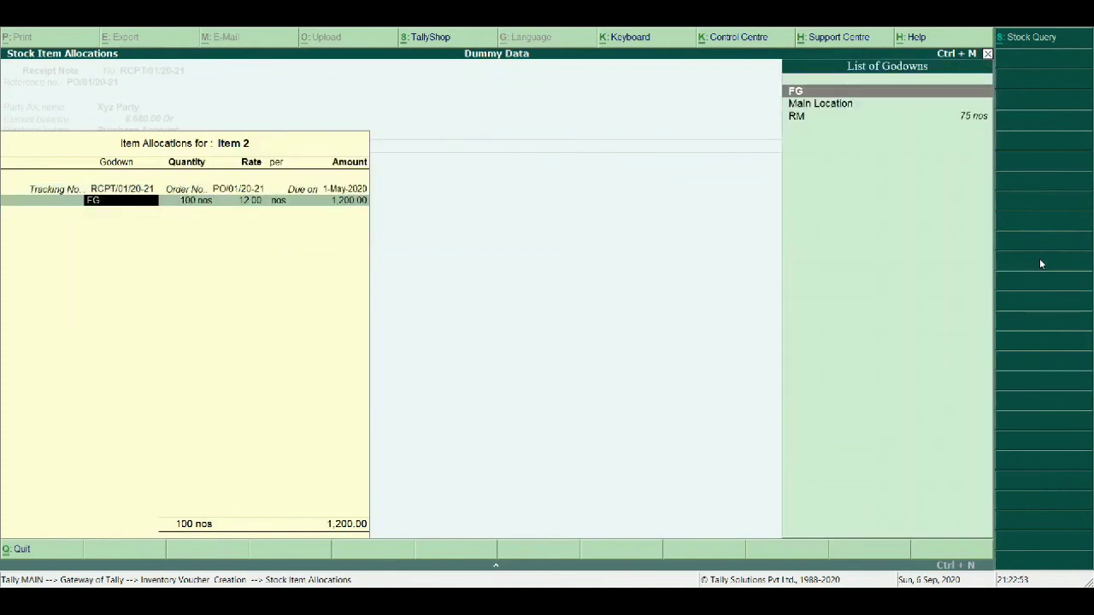
{"action": "key", "text": "Down"}
{"action": "key", "text": "Down"}
{"action": "key", "text": "Return"}
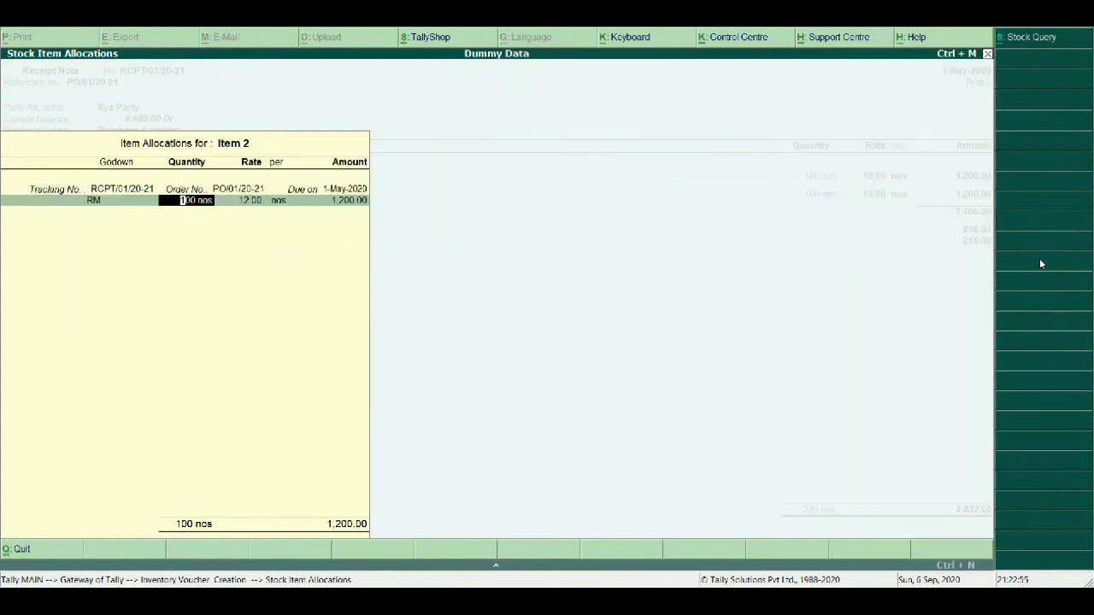
{"action": "key", "text": "Return"}
{"action": "key", "text": "Return"}
{"action": "key", "text": "Return"}
{"action": "key", "text": "Return"}
{"action": "key", "text": "Return"}
{"action": "key", "text": "Return"}
Keep the CGST and SGST lines, leave the narration blank, save the receipt note and exit inventory voucher entry
{"action": "key", "text": "Return"}
{"action": "key", "text": "Return"}
{"action": "key", "text": "Return"}
{"action": "key", "text": "Return"}
{"action": "key", "text": "Return"}
{"action": "key", "text": "Return"}
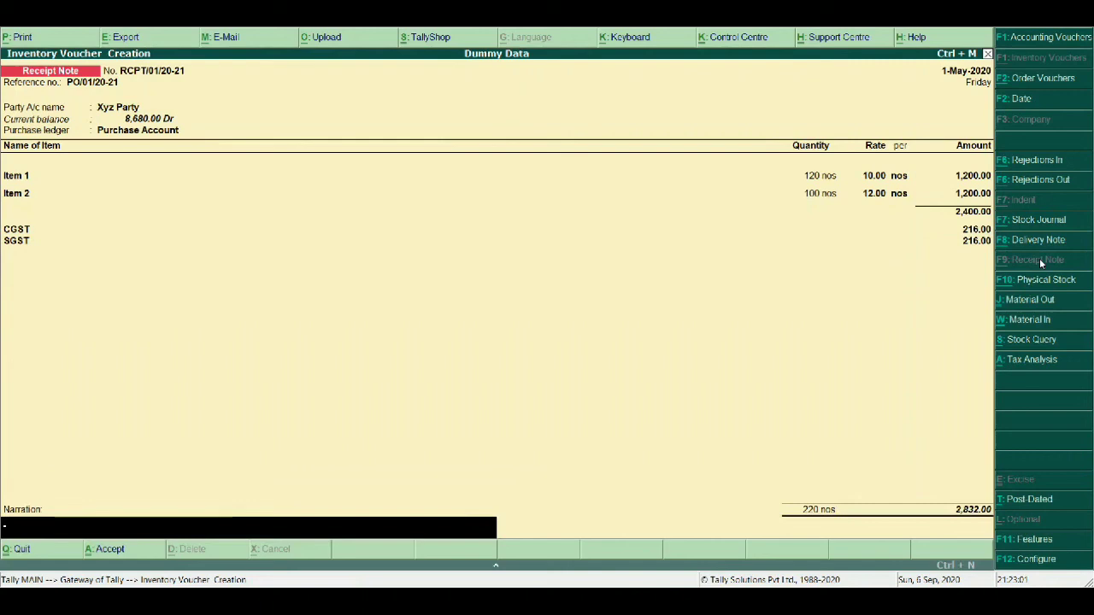
{"action": "key", "text": "Return"}
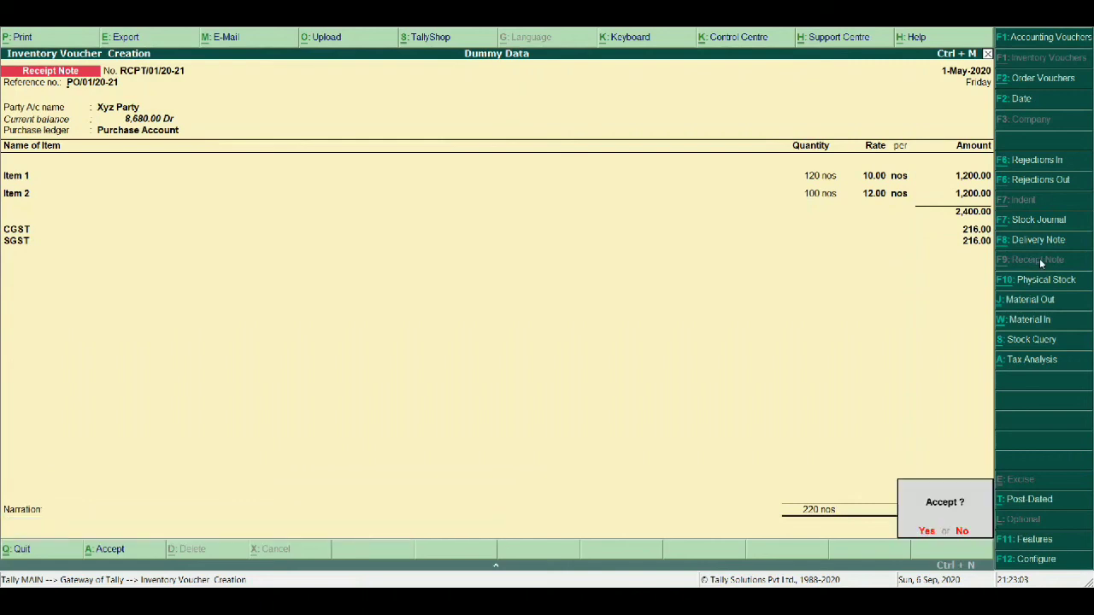
{"action": "key", "text": "Return"}
{"action": "key", "text": "Escape"}
{"action": "key", "text": "Return"}
Start a new Purchase voucher with supplier invoice number 123 dated 1-May-2020
{"action": "key", "text": "Up"}
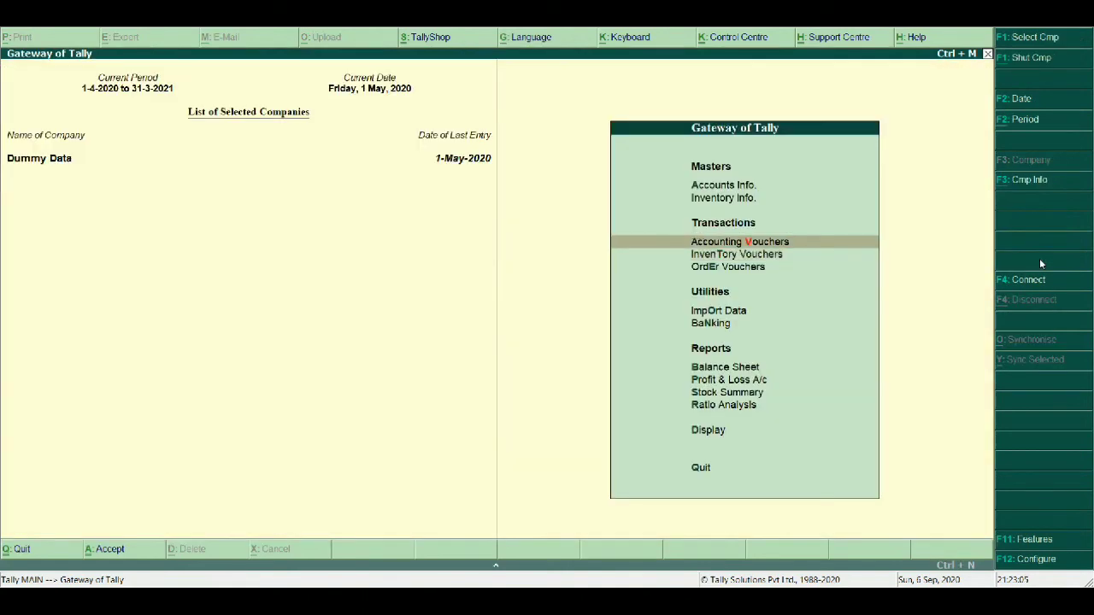
{"action": "key", "text": "Return"}
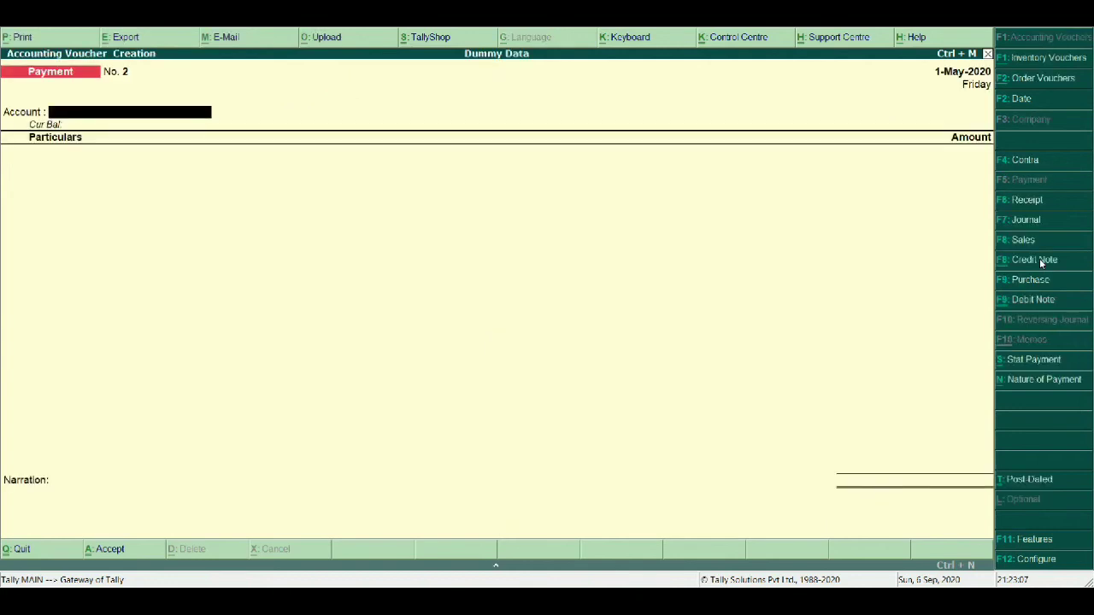
{"action": "left_click", "coordinate": [1021, 285]}
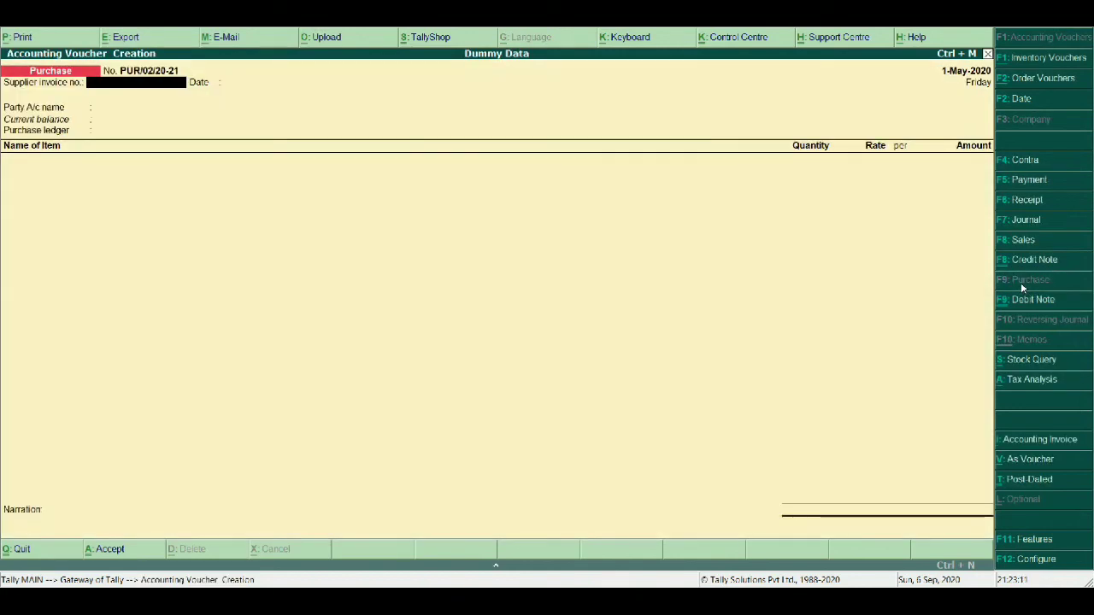
{"action": "type", "text": "123"}
{"action": "key", "text": "Return"}
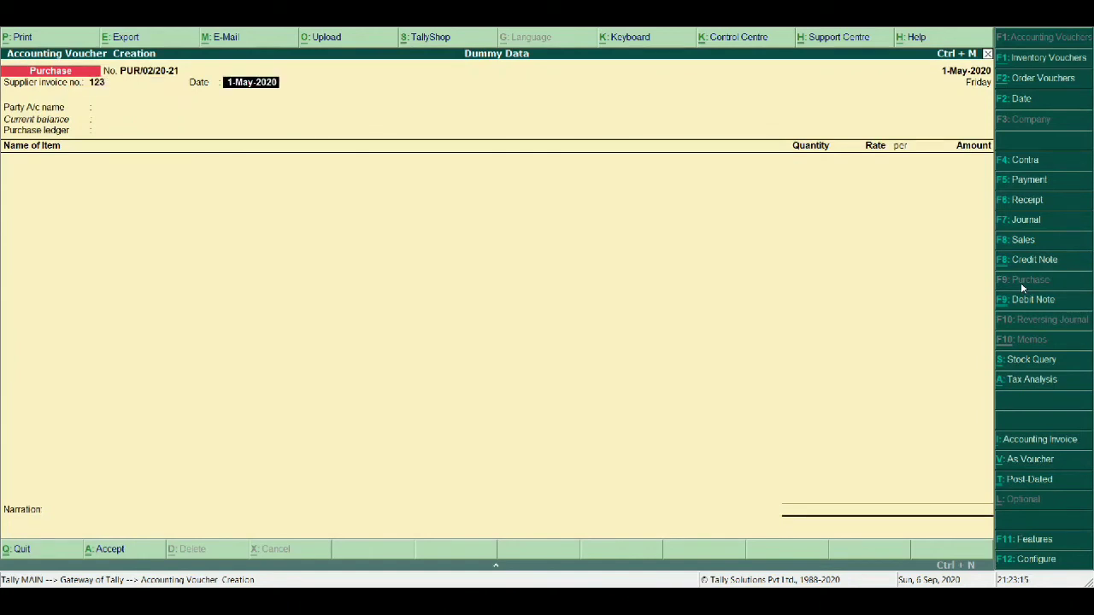
{"action": "key", "text": "Return"}
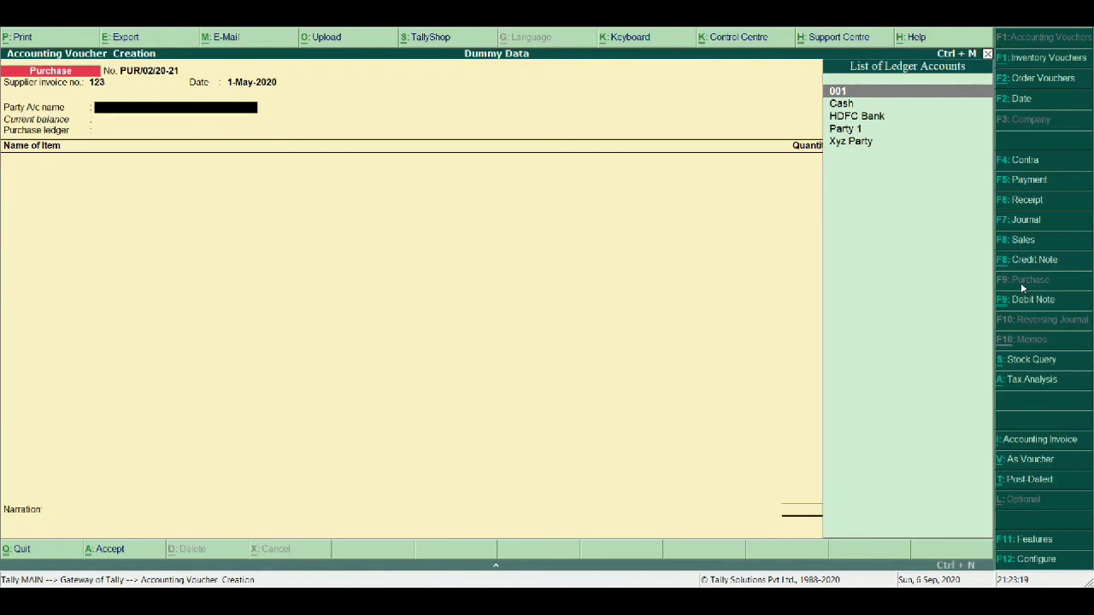
Set Xyz Party as the purchase's party account, link its 1-May-2020 receipt note and accept the order and supplier details
{"action": "key", "text": "Down"}
{"action": "key", "text": "Down"}
{"action": "key", "text": "Down"}
{"action": "key", "text": "Down"}
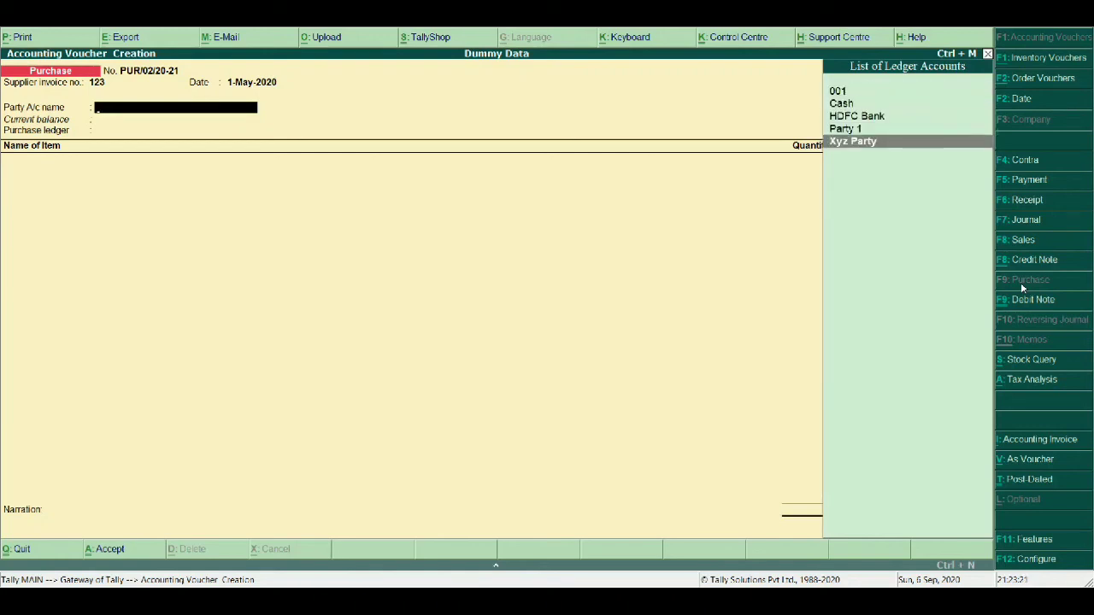
{"action": "key", "text": "Return"}
{"action": "key", "text": "Down"}
{"action": "key", "text": "Down"}
{"action": "key", "text": "Down"}
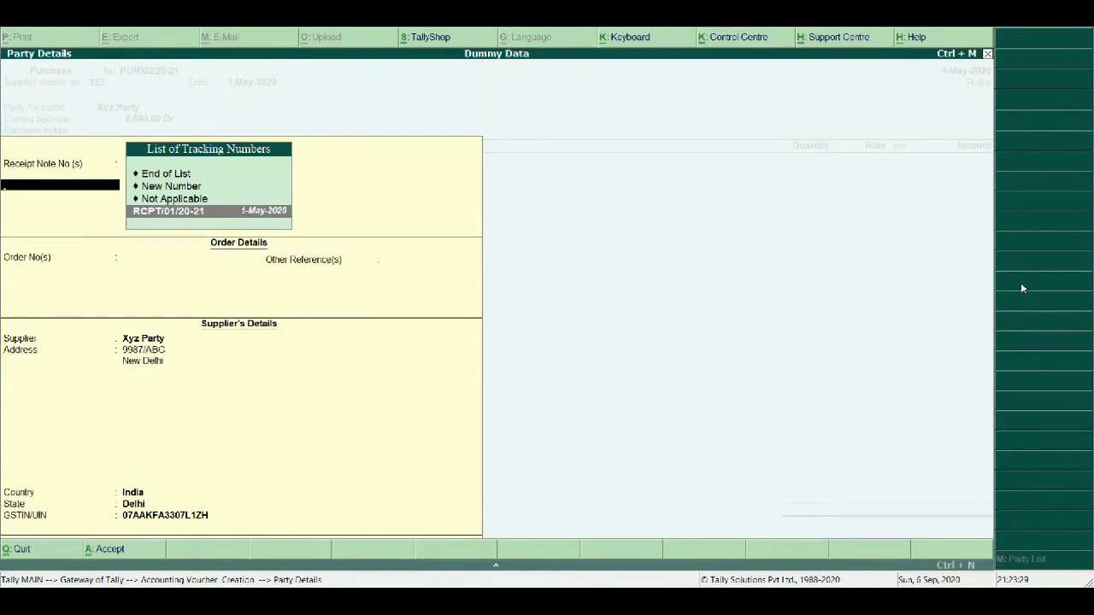
{"action": "key", "text": "Return"}
{"action": "key", "text": "Return"}
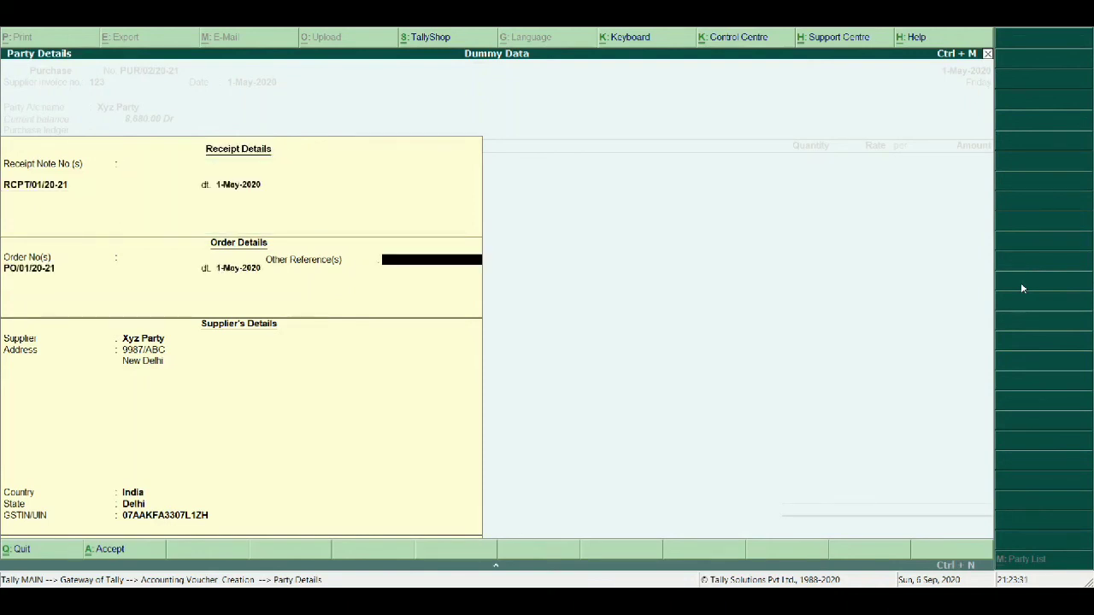
{"action": "key", "text": "Return"}
{"action": "key", "text": "Return"}
{"action": "key", "text": "Return"}
{"action": "key", "text": "Return"}
{"action": "key", "text": "ctrl+a"}
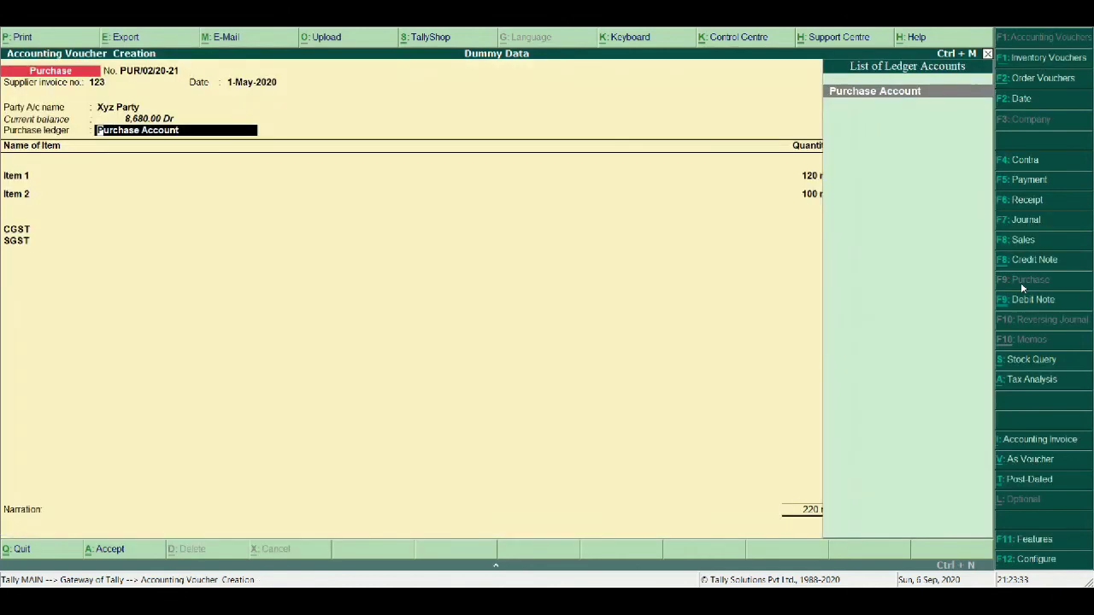
Accept Purchase Account as the purchase ledger and keep Item 1's tracked allocation of 120 nos at 10.00 from Main Location
{"action": "key", "text": "Return"}
{"action": "key", "text": "Return"}
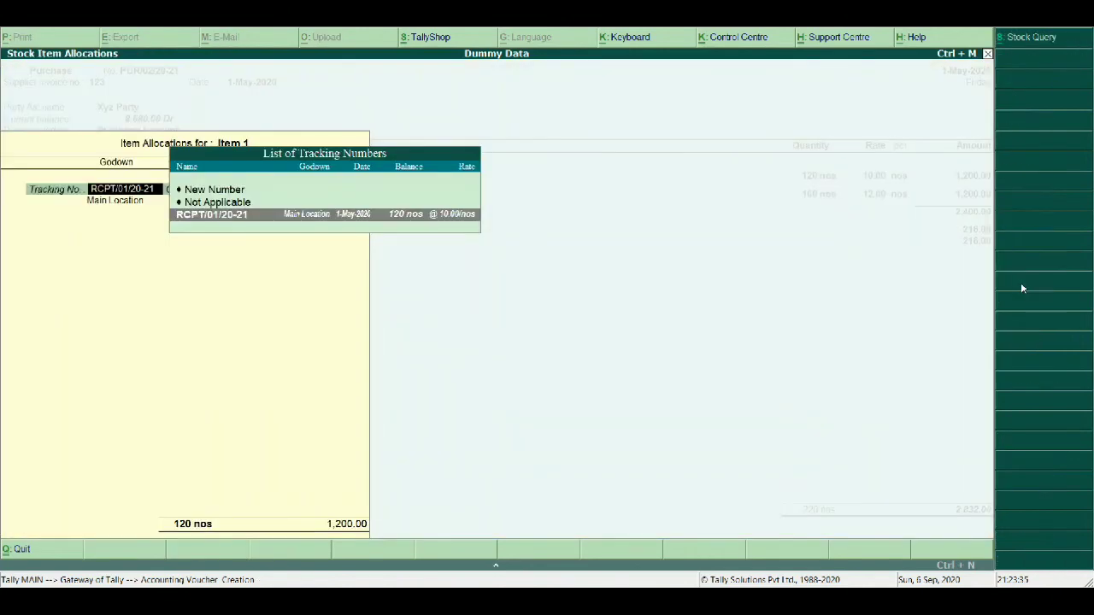
{"action": "key", "text": "Return"}
{"action": "key", "text": "Return"}
{"action": "key", "text": "Return"}
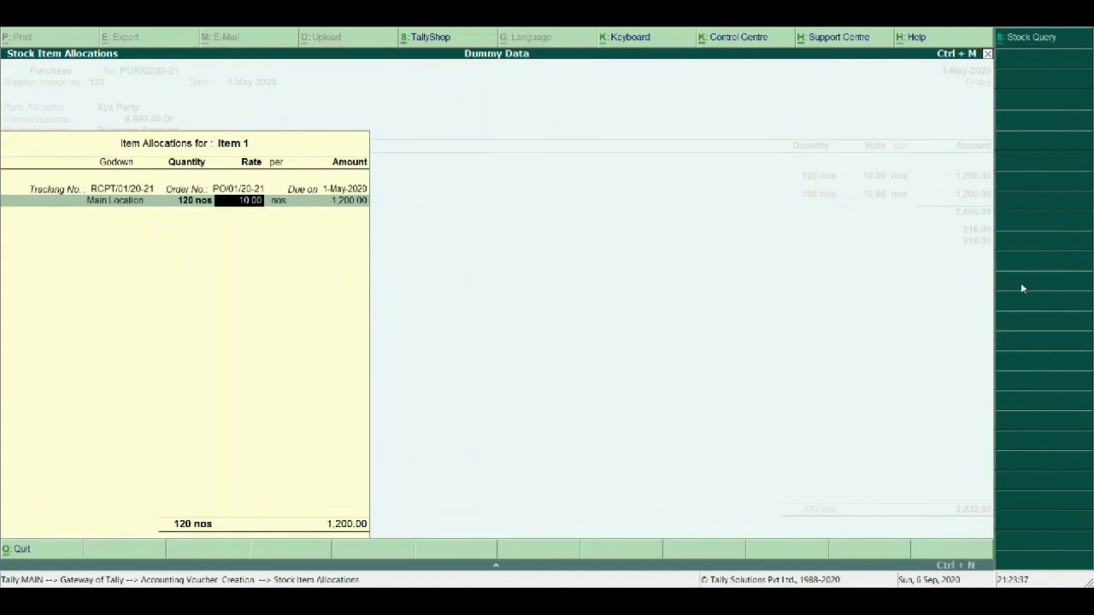
{"action": "key", "text": "Return"}
{"action": "key", "text": "Return"}
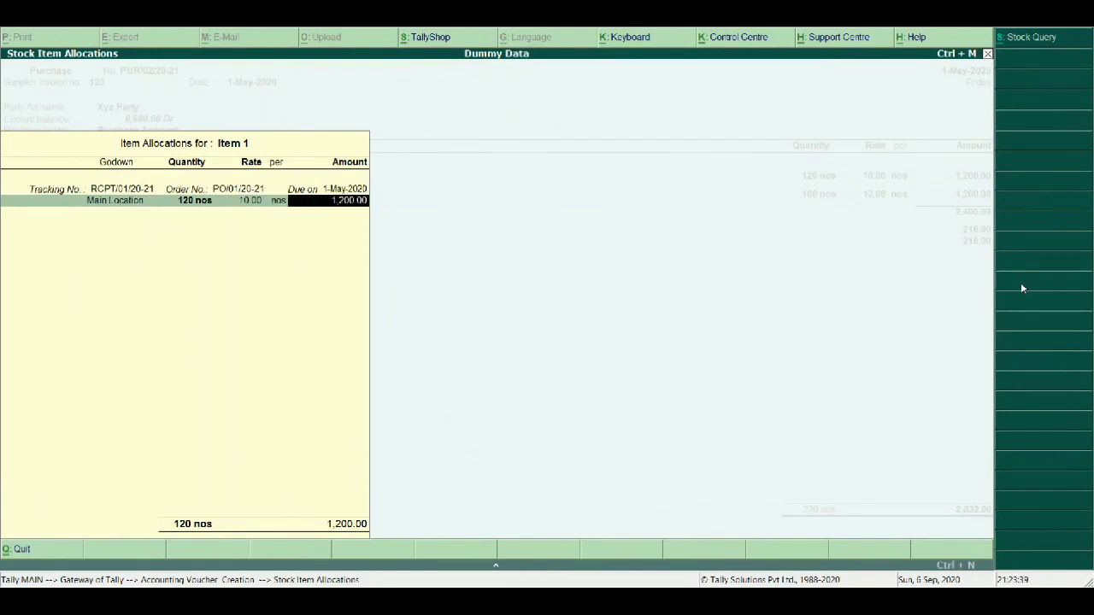
{"action": "key", "text": "Return"}
{"action": "key", "text": "Return"}
Accept Item 2's allocation of 100 nos and the tax lines, save the purchase voucher and exit voucher entry
{"action": "key", "text": "Return"}
{"action": "key", "text": "Return"}
{"action": "key", "text": "Return"}
{"action": "key", "text": "Return"}
{"action": "key", "text": "Return"}
{"action": "key", "text": "Return"}
{"action": "key", "text": "Return"}
{"action": "key", "text": "Return"}
{"action": "key", "text": "Return"}
{"action": "key", "text": "Return"}
{"action": "key", "text": "Return"}
{"action": "key", "text": "Return"}
{"action": "key", "text": "Return"}
{"action": "key", "text": "Return"}
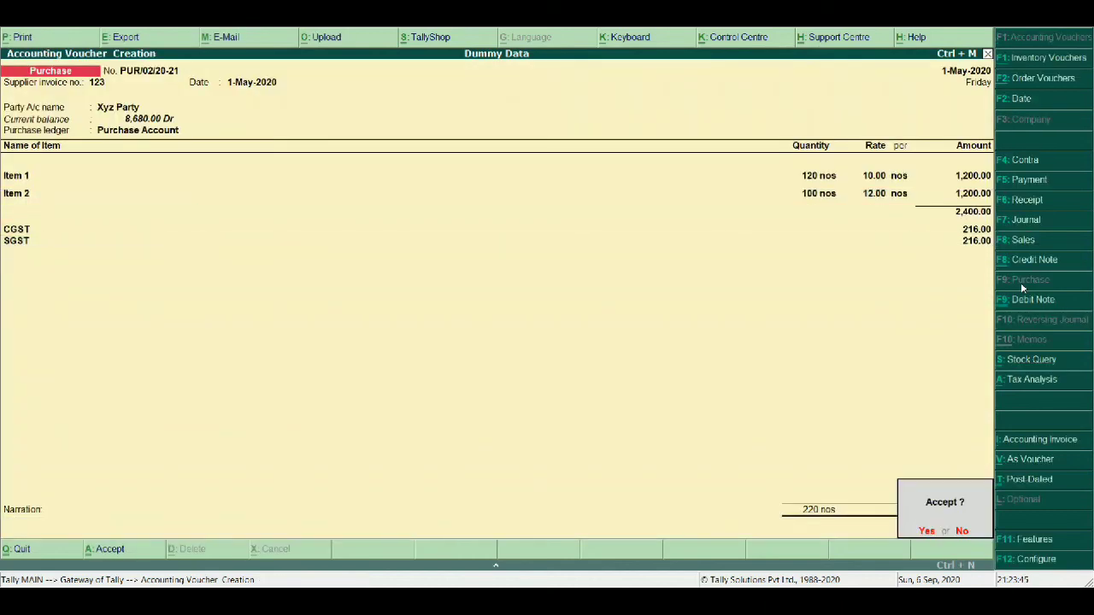
{"action": "key", "text": "Return"}
{"action": "key", "text": "Escape"}
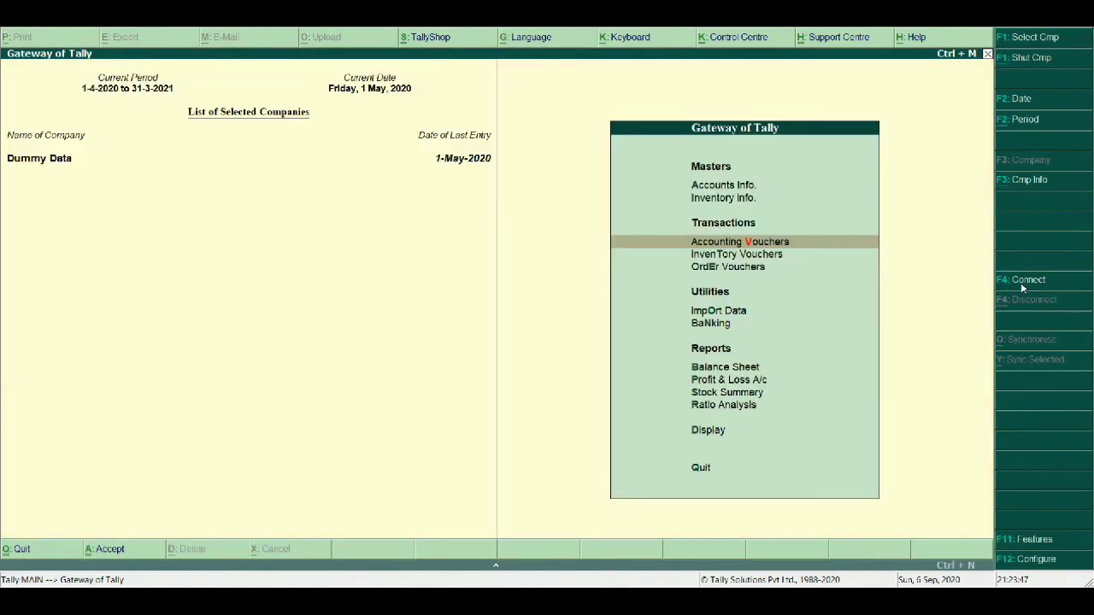
Go to the Statements of Inventory reports
{"action": "key", "text": "Down"}
{"action": "key", "text": "Down"}
{"action": "key", "text": "Down"}
{"action": "key", "text": "Down"}
{"action": "key", "text": "Down"}
{"action": "key", "text": "Down"}
{"action": "key", "text": "Down"}
{"action": "key", "text": "Down"}
{"action": "key", "text": "Down"}
{"action": "key", "text": "Down"}
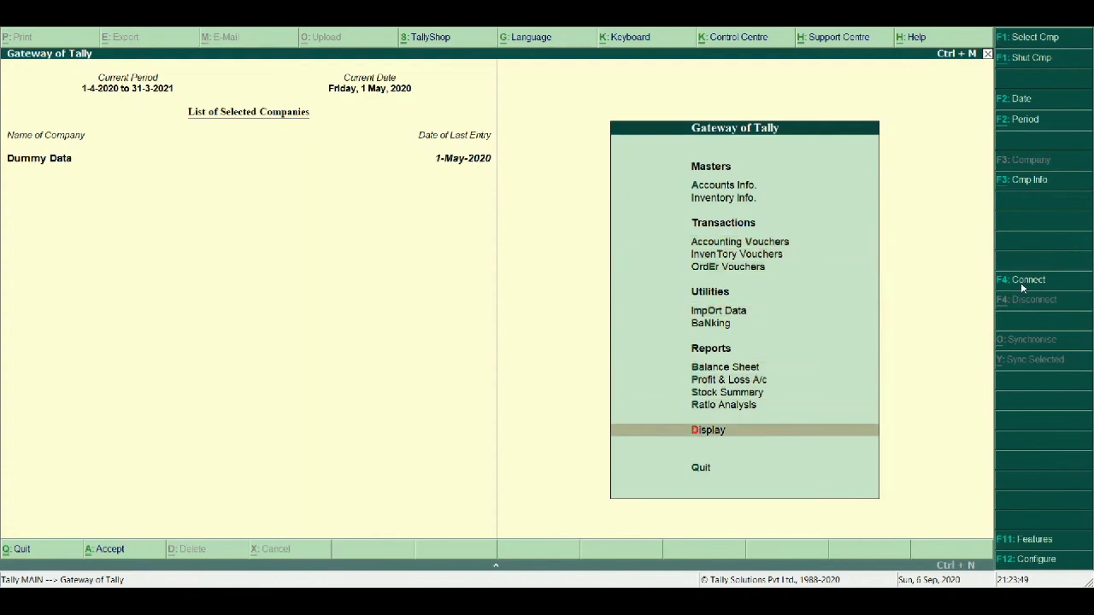
{"action": "key", "text": "Up"}
{"action": "key", "text": "Return"}
{"action": "key", "text": "Down"}
{"action": "key", "text": "Down"}
{"action": "key", "text": "Down"}
{"action": "key", "text": "Down"}
{"action": "key", "text": "Down"}
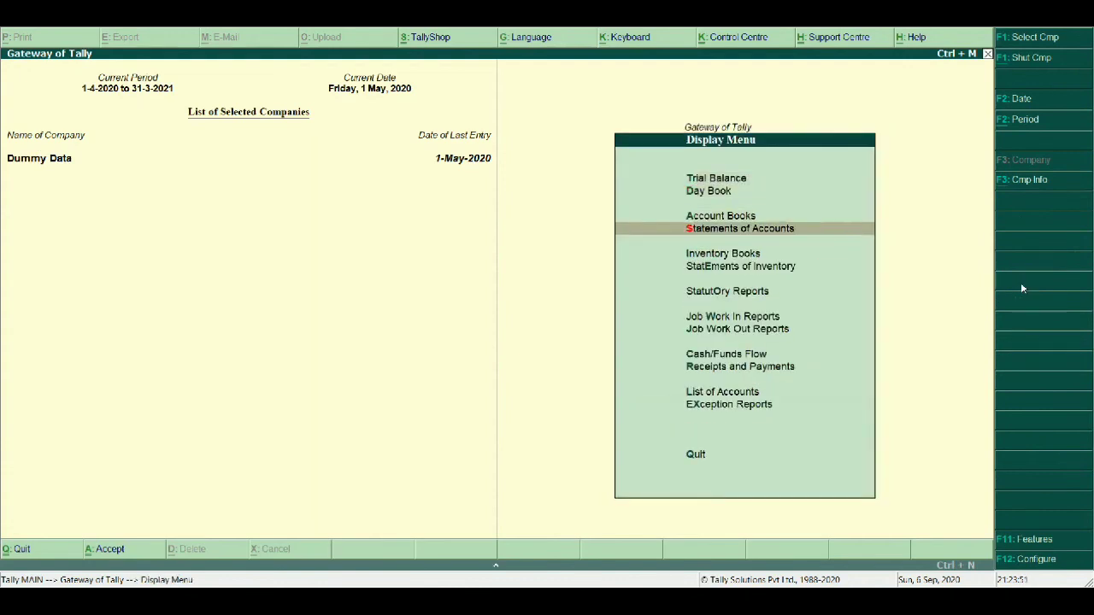
{"action": "key", "text": "Return"}
{"action": "key", "text": "Down"}
{"action": "key", "text": "Down"}
{"action": "key", "text": "Down"}
{"action": "key", "text": "Down"}
{"action": "key", "text": "Up"}
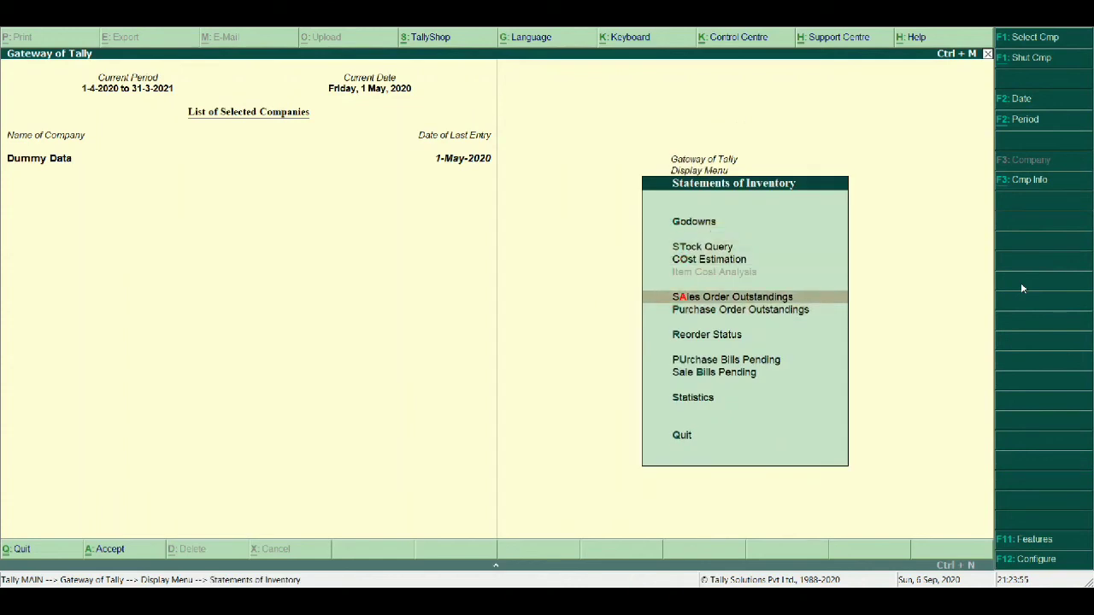
Open the Purchase Order Outstandings report for all orders and check the ordered and balance quantities
{"action": "key", "text": "Down"}
{"action": "key", "text": "Return"}
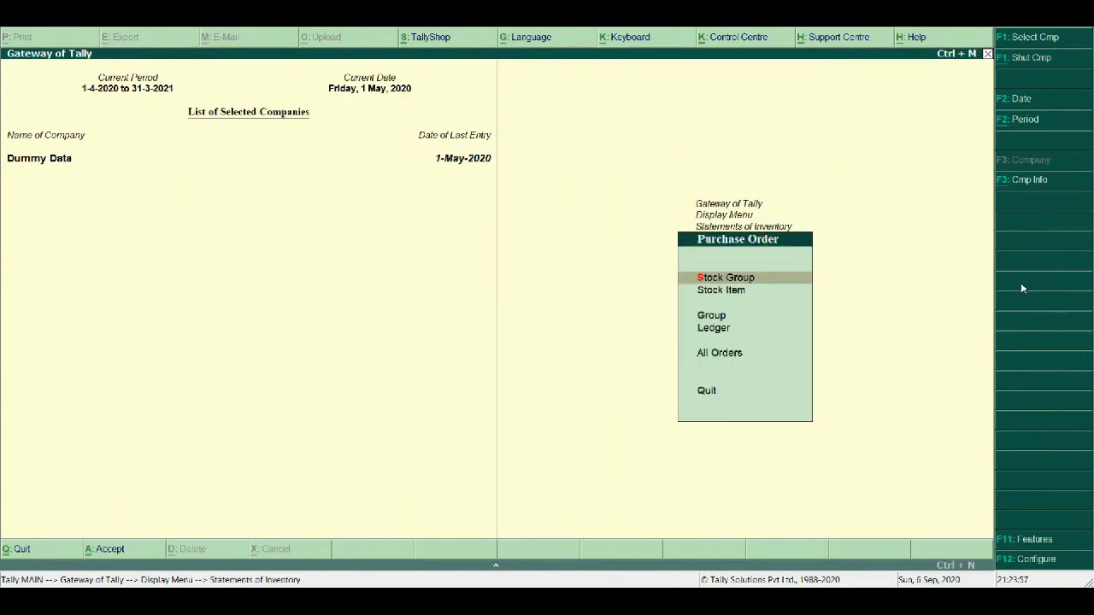
{"action": "key", "text": "Down"}
{"action": "key", "text": "Down"}
{"action": "key", "text": "Down"}
{"action": "key", "text": "Down"}
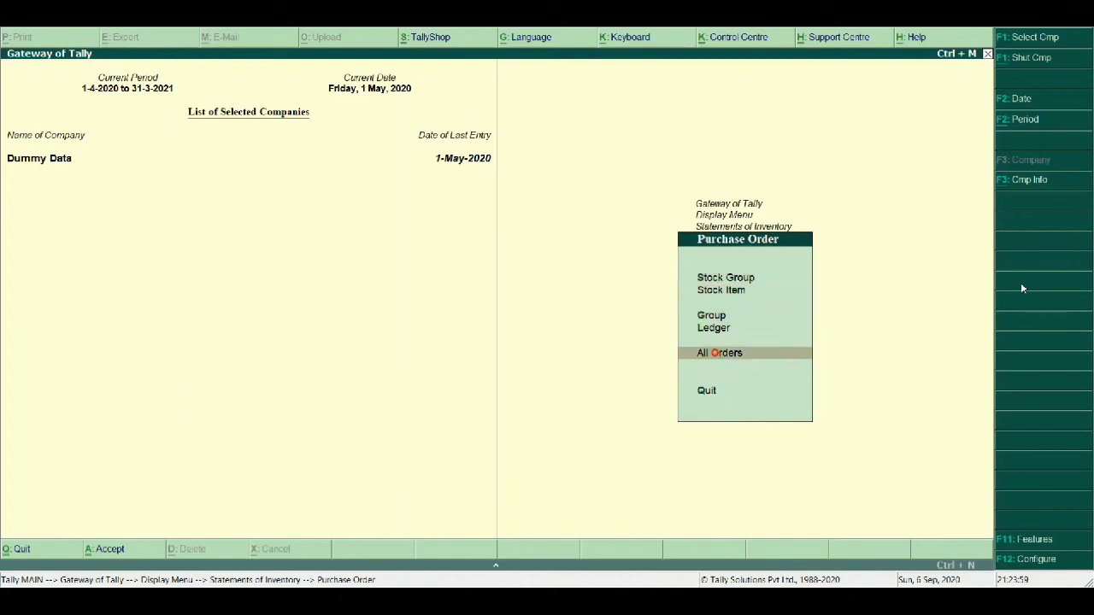
{"action": "key", "text": "Return"}
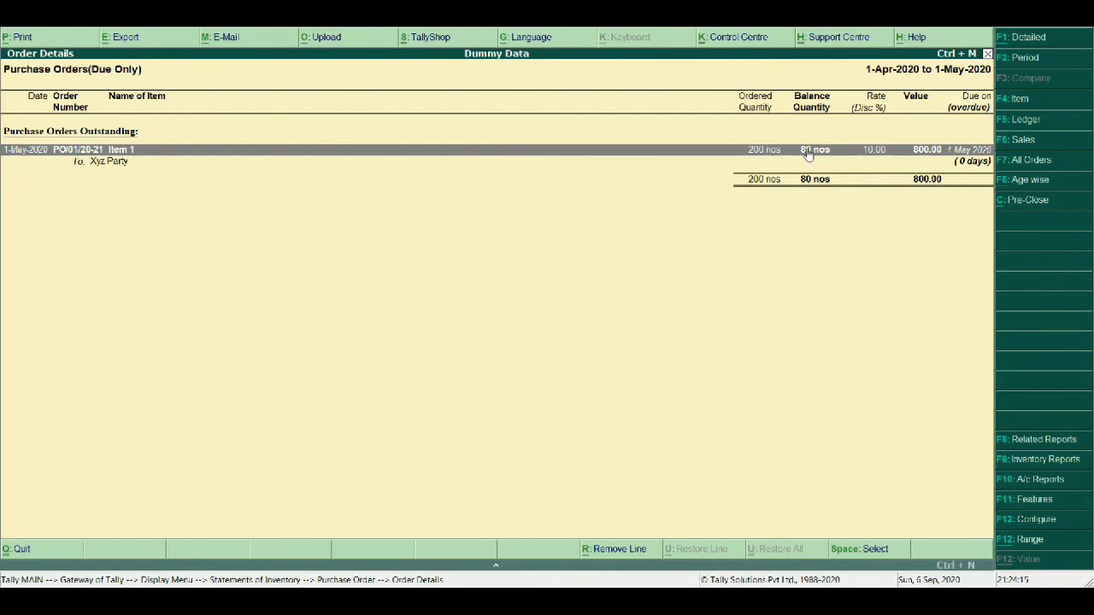
Expand Item 1's outstanding order to review its linked vouchers, and return to Gateway of Tally without quitting the program
{"action": "key", "text": "shift+Return"}
{"action": "key", "text": "Down"}
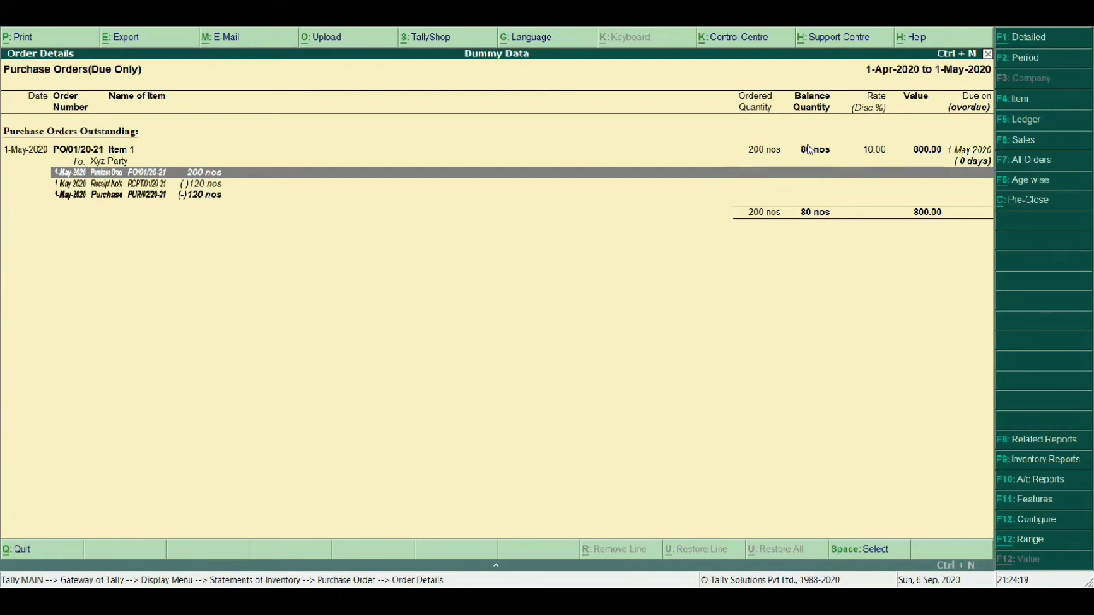
{"action": "key", "text": "Down"}
{"action": "key", "text": "Down"}
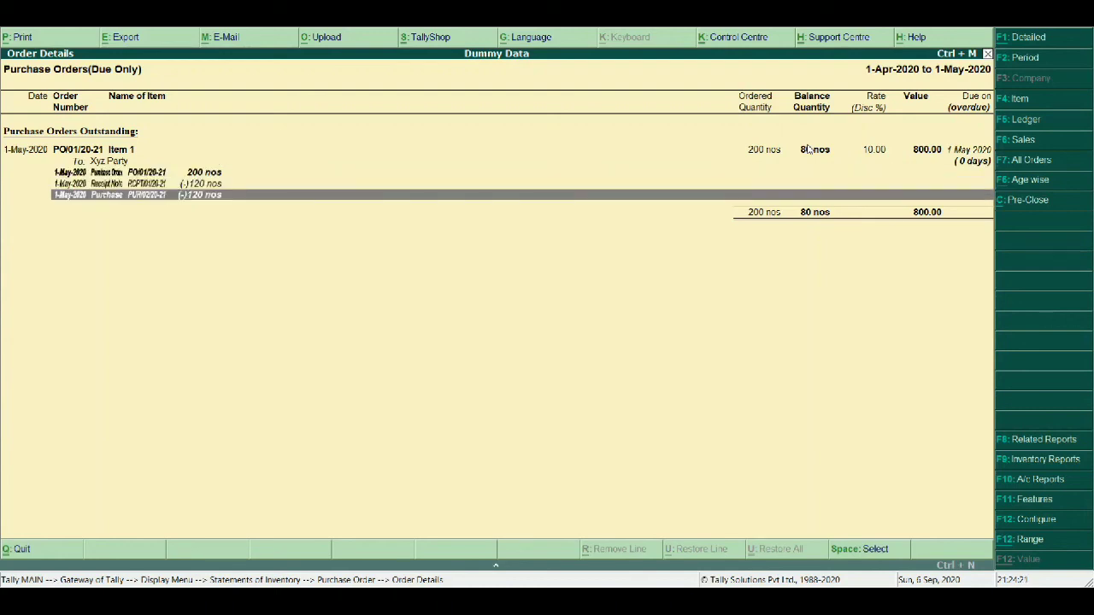
{"action": "key", "text": "Escape"}
{"action": "key", "text": "Escape"}
{"action": "key", "text": "Escape"}
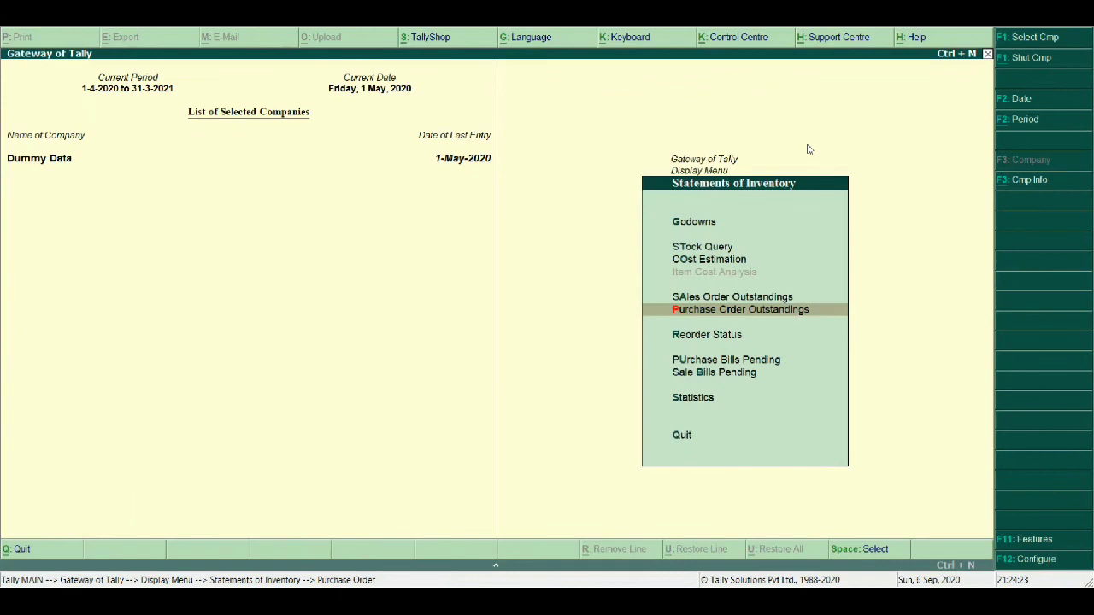
{"action": "key", "text": "Escape"}
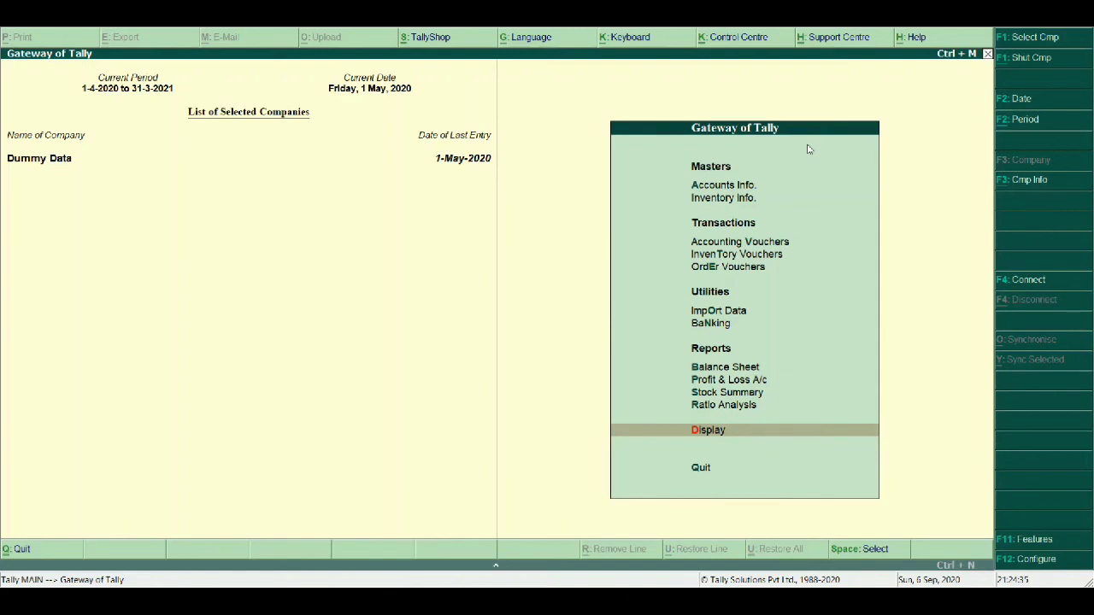
{"action": "key", "text": "Escape"}
{"action": "key", "text": "n"}
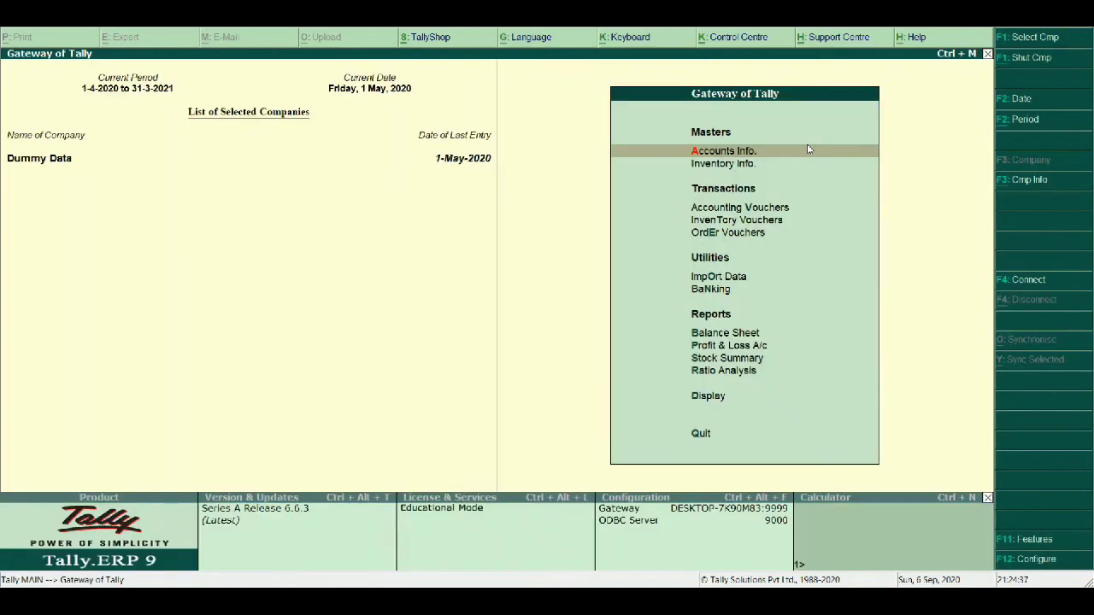